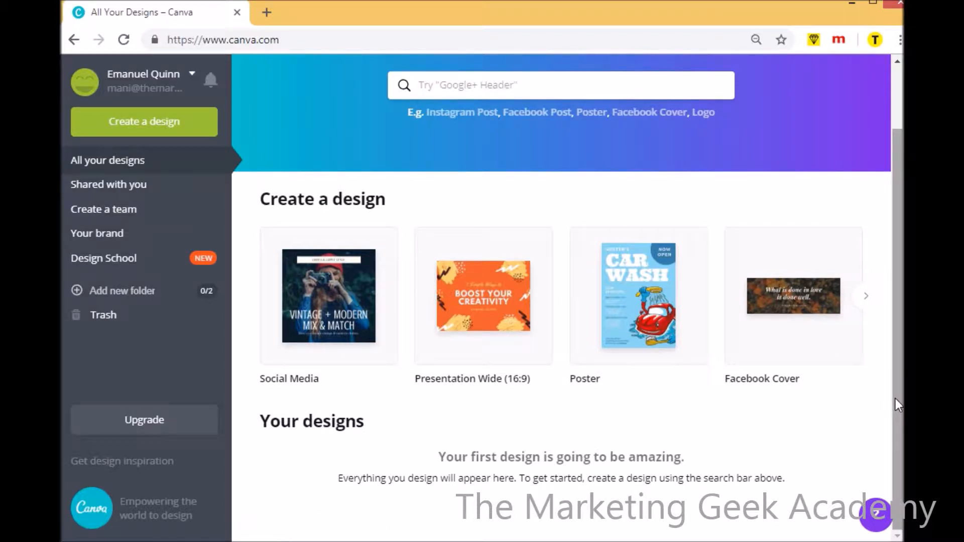
Look through the design types offered on the home page, from Social Media to A4 Document
left_click_drag(896, 399, 893, 312)
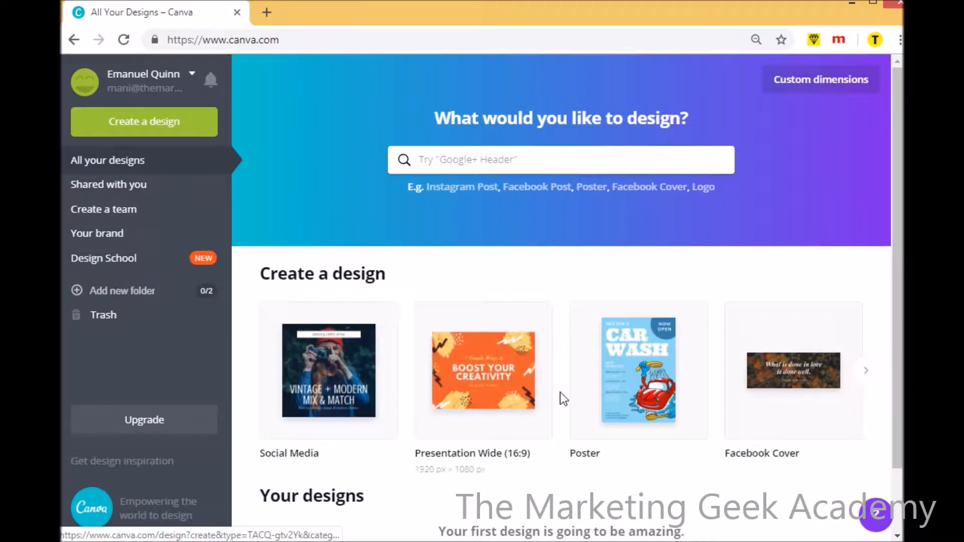
left_click(866, 372)
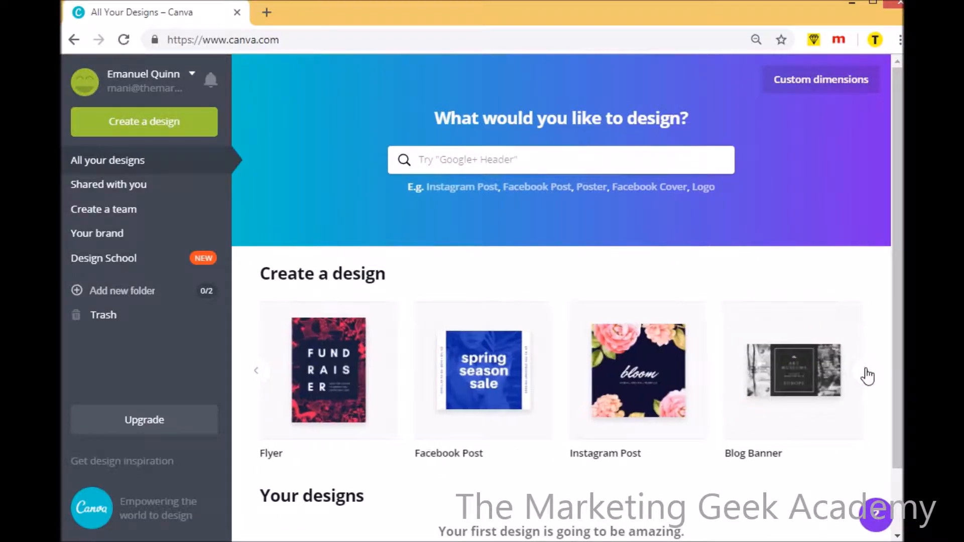
left_click(866, 373)
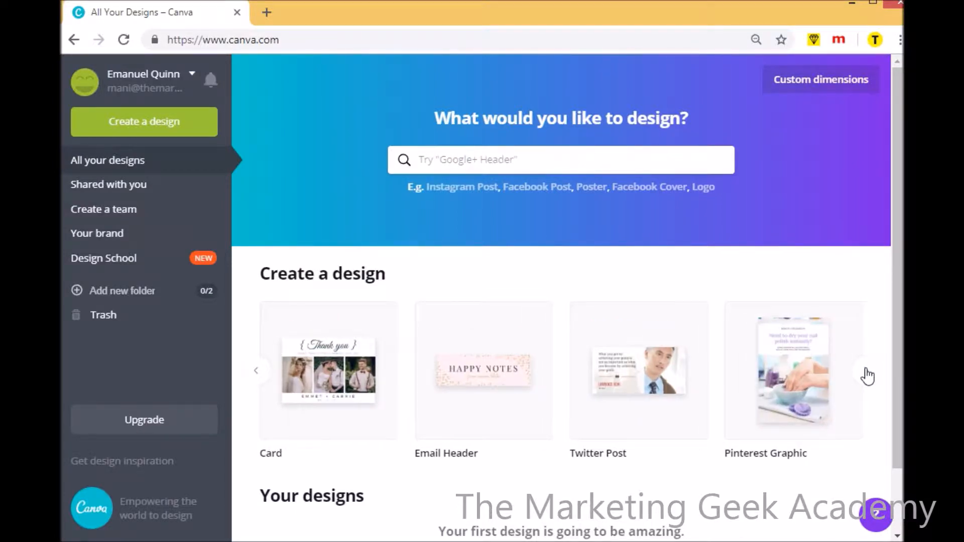
left_click(867, 374)
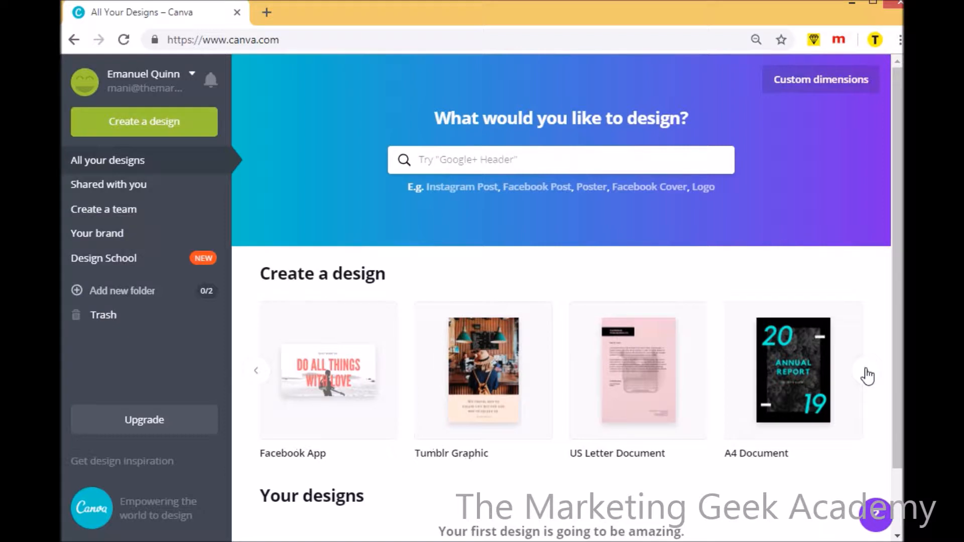
left_click(262, 374)
left_click(261, 374)
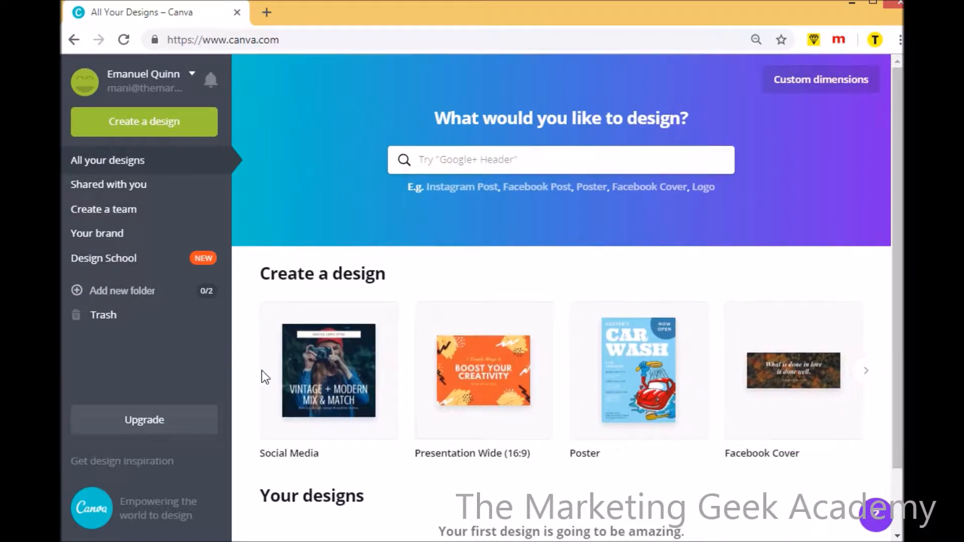
Search the design types for "linked", open a new LinkedIn Banner design and close it again
left_click(465, 156)
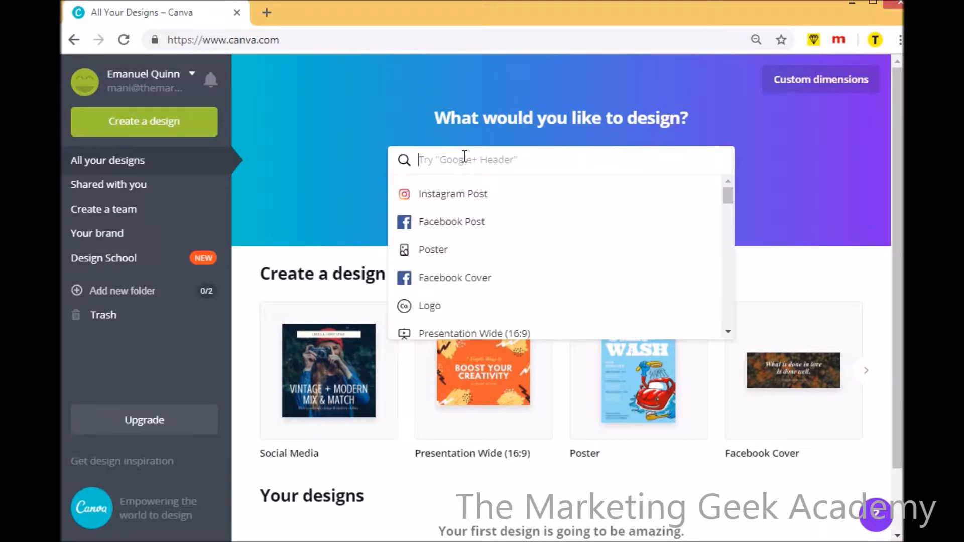
type("linked")
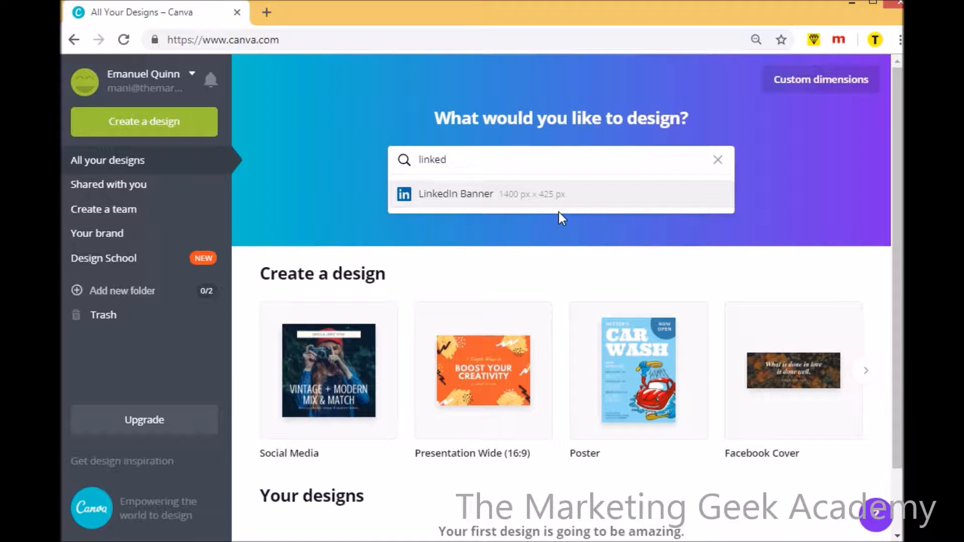
left_click(454, 206)
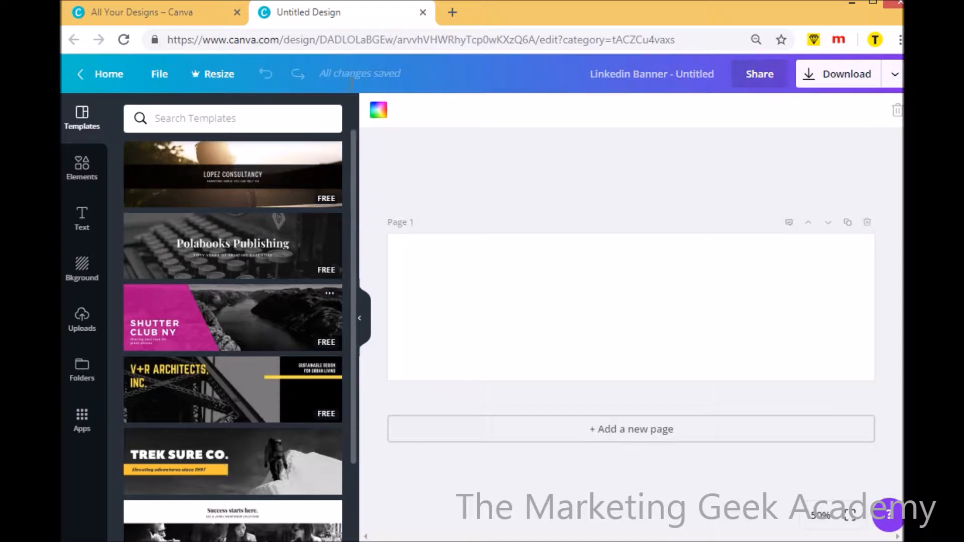
left_click(422, 14)
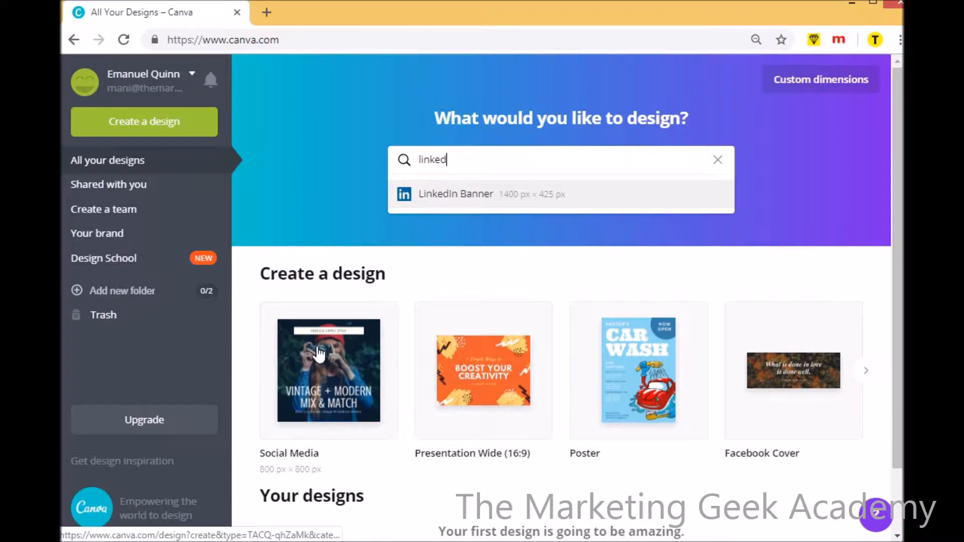
Create a Social Media design and apply the "Arden Park House" real estate template to its page
left_click(323, 390)
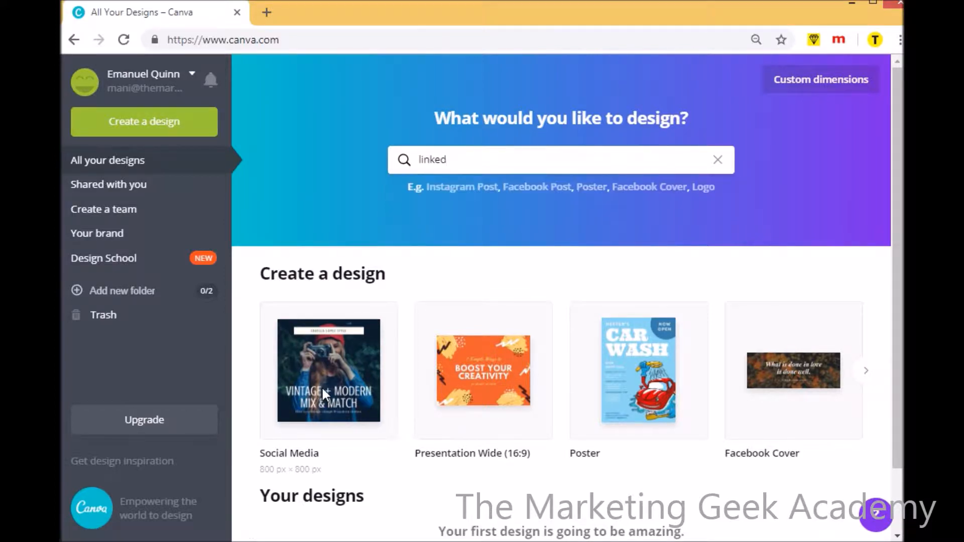
left_click(323, 387)
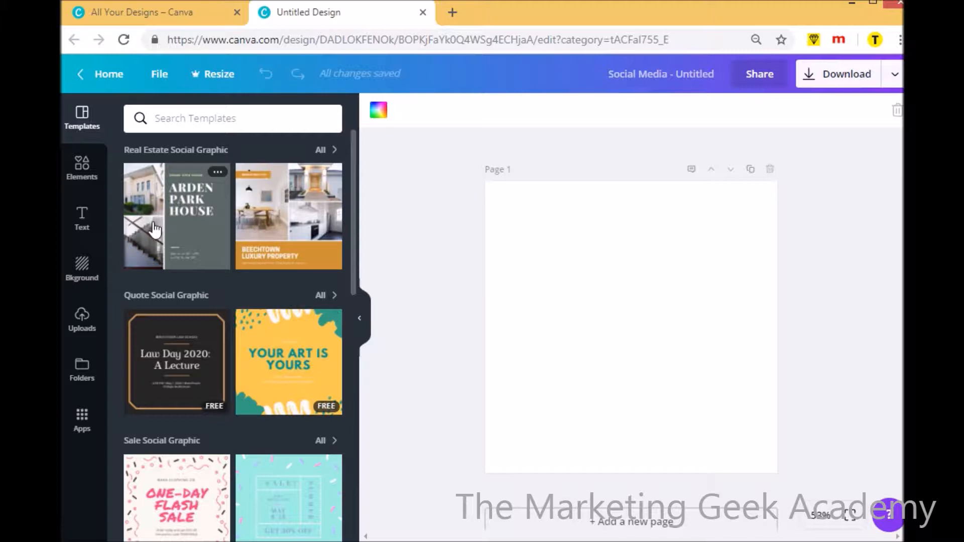
left_click(178, 236)
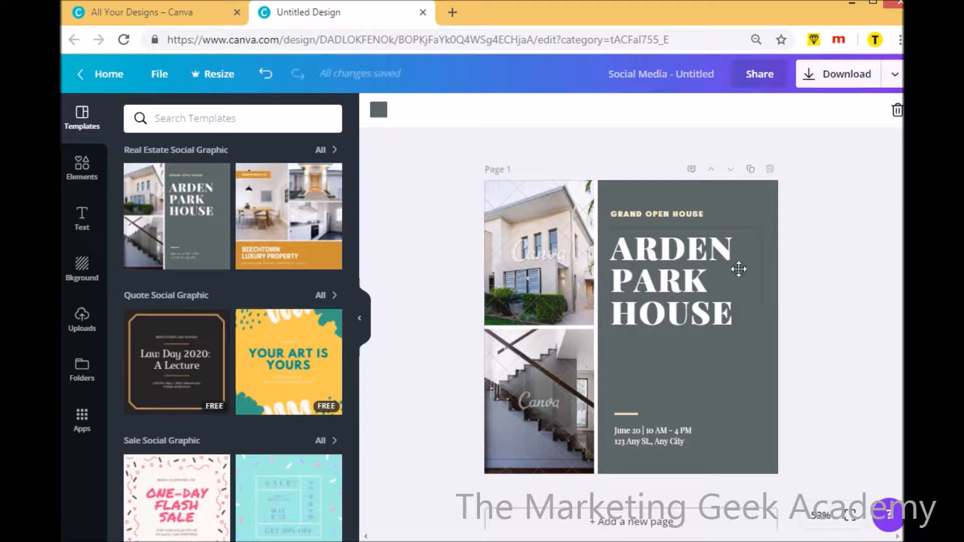
Browse the social graphic template categories, including the full Sale Social Graphic collection
left_click_drag(353, 174, 352, 222)
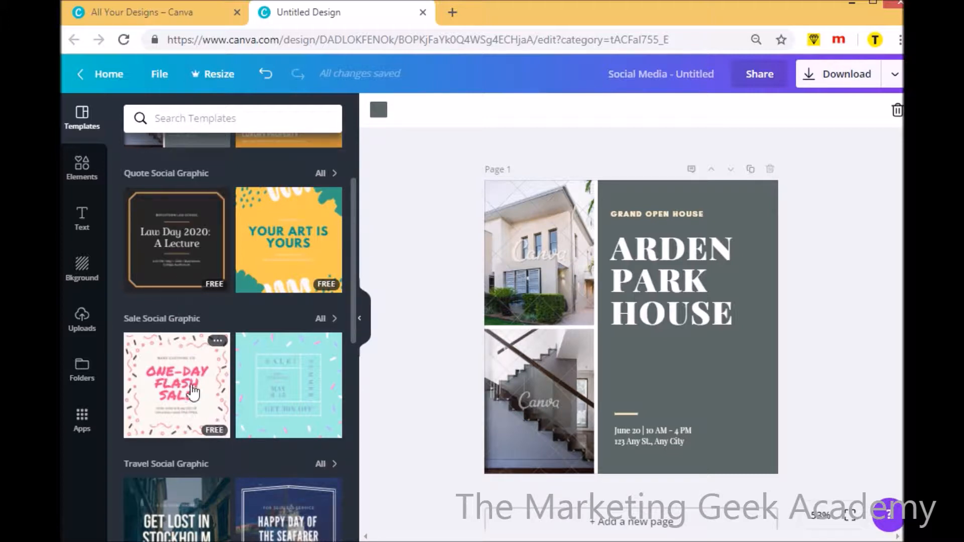
scroll(352, 301, "down", 2)
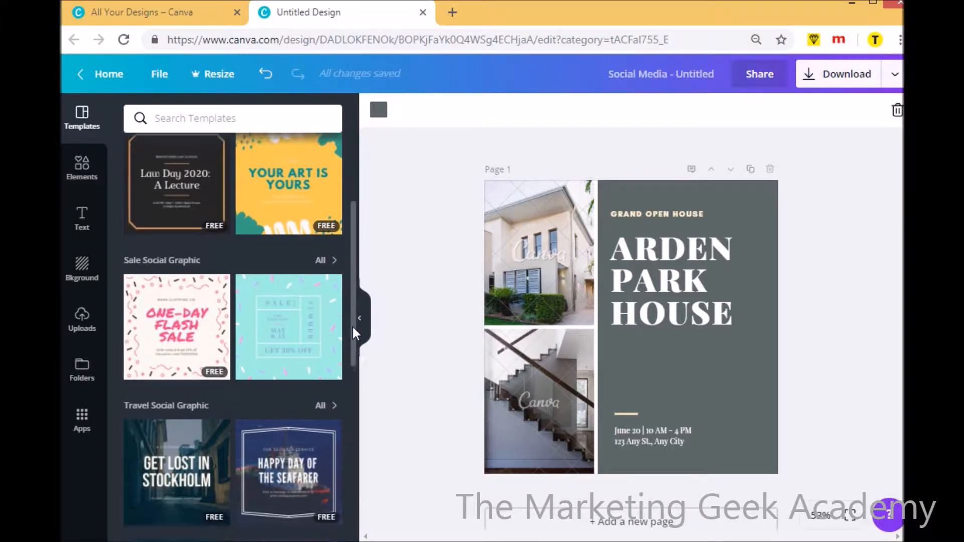
left_click(321, 249)
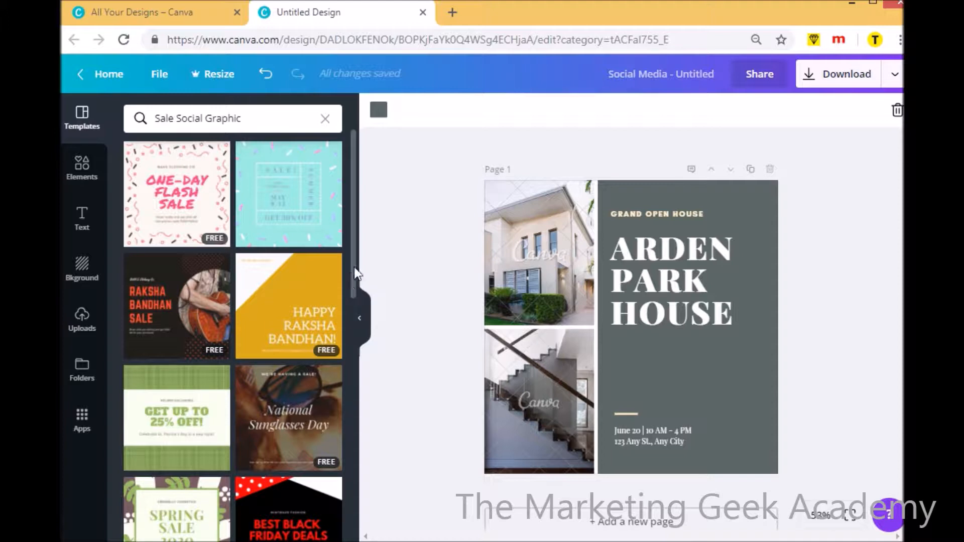
mouse_move(354, 268)
left_mouse_down()
mouse_move(361, 506)
mouse_move(354, 254)
left_mouse_up()
left_click(326, 119)
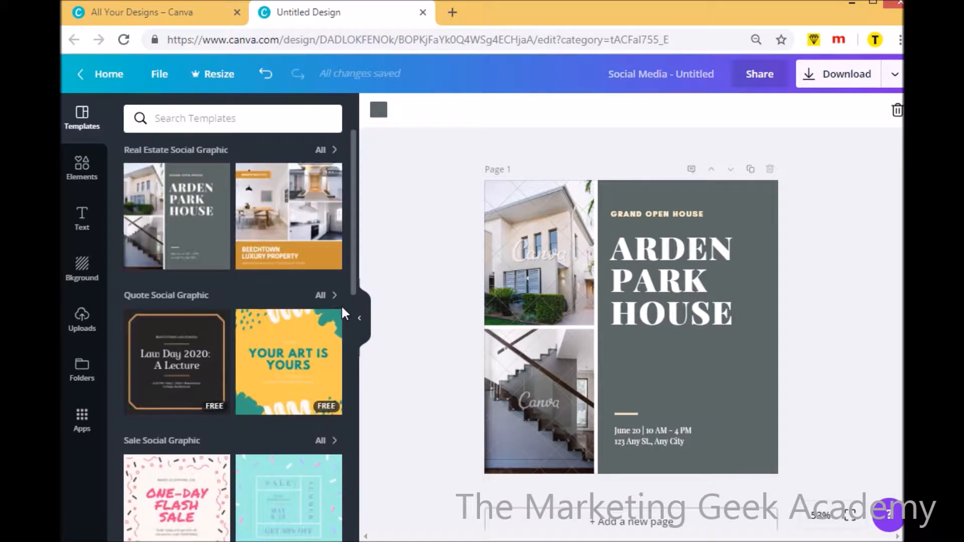
left_click_drag(354, 258, 359, 423)
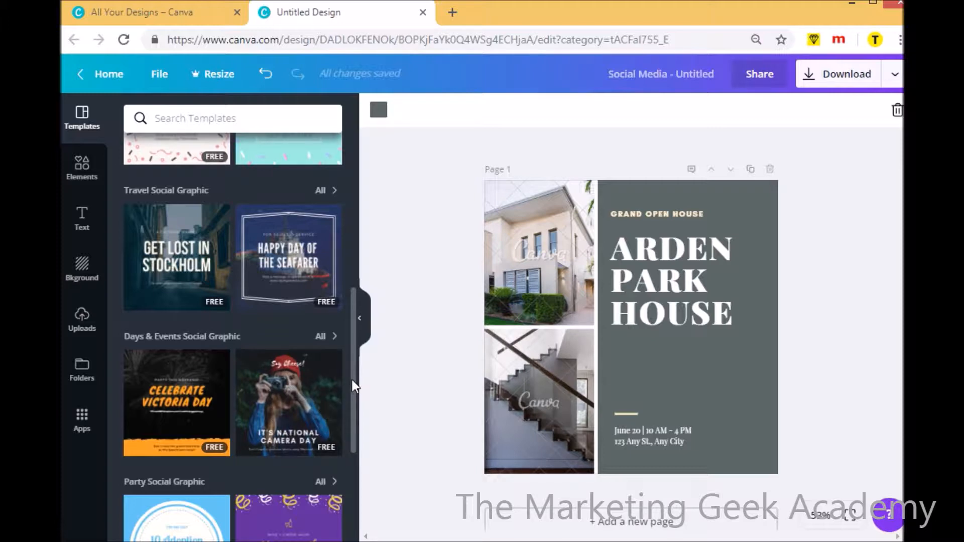
scroll(351, 384, "down", 5)
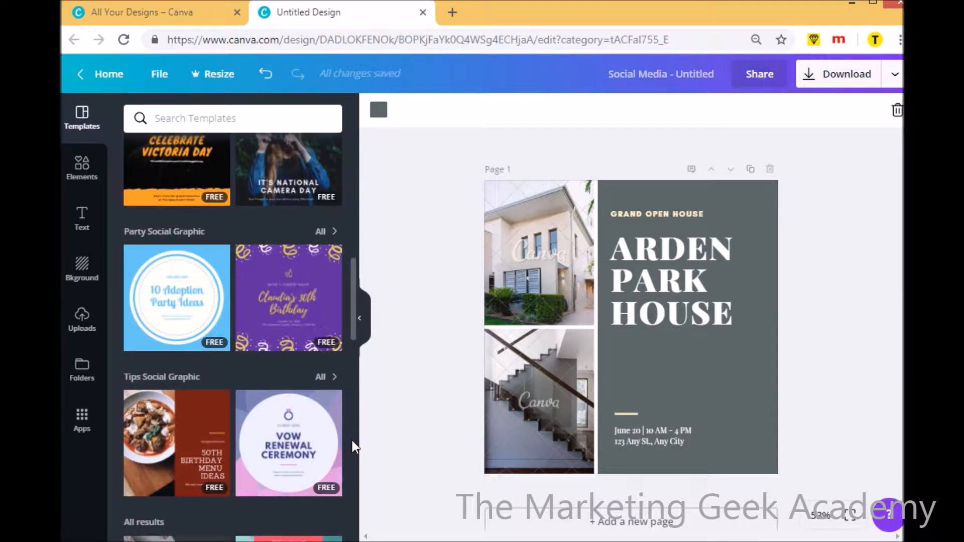
scroll(352, 440, "down", 3)
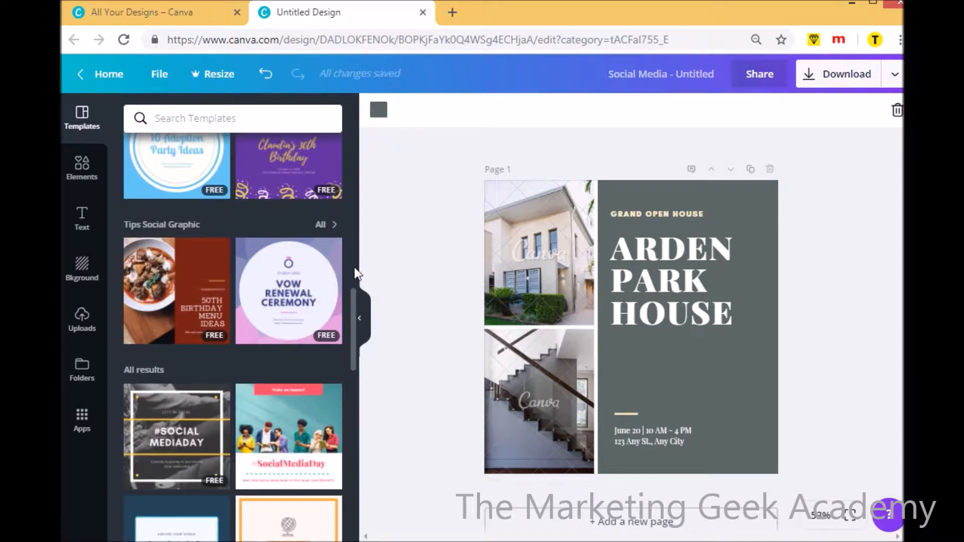
left_click_drag(354, 299, 354, 131)
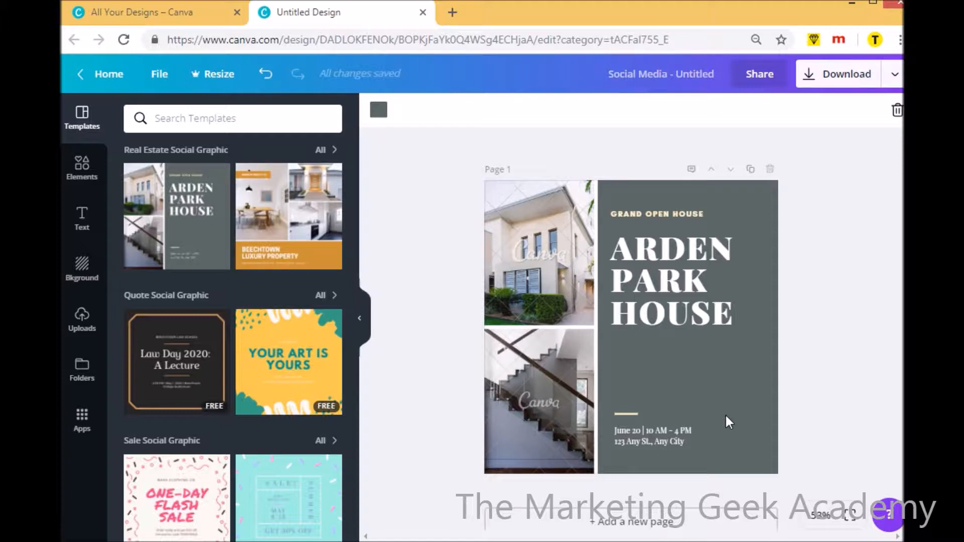
Check the purchase option for removing the watermarks from the template's premium photos, and close it without buying
left_click(557, 254)
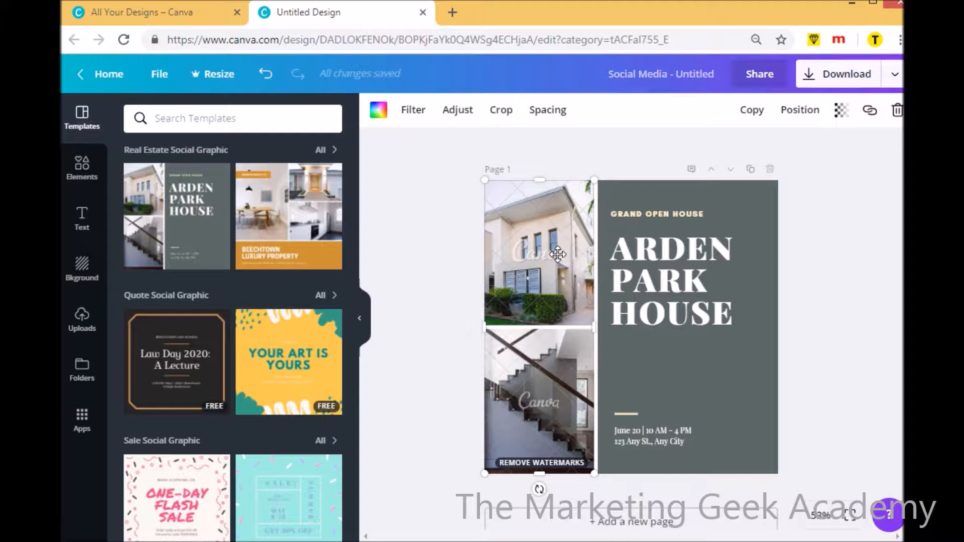
left_click(566, 463)
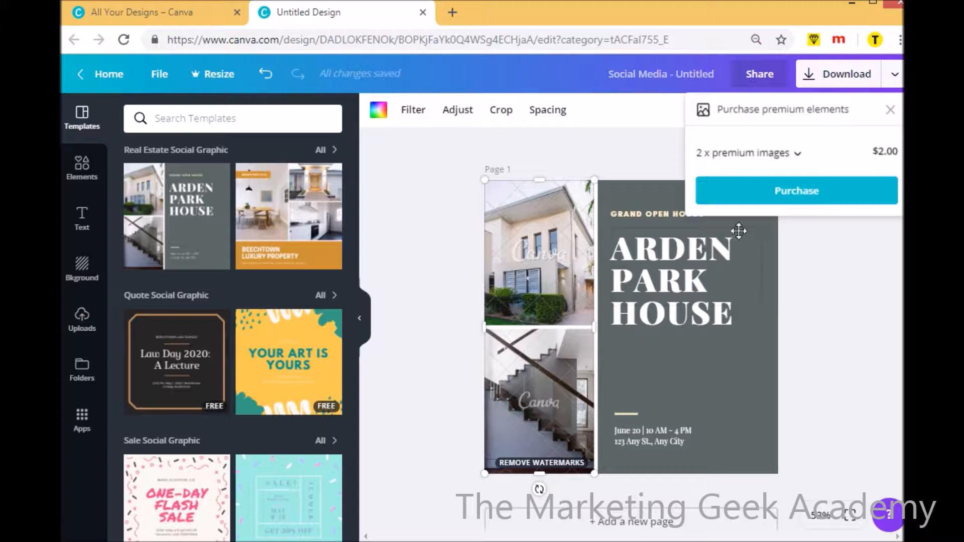
left_click(891, 110)
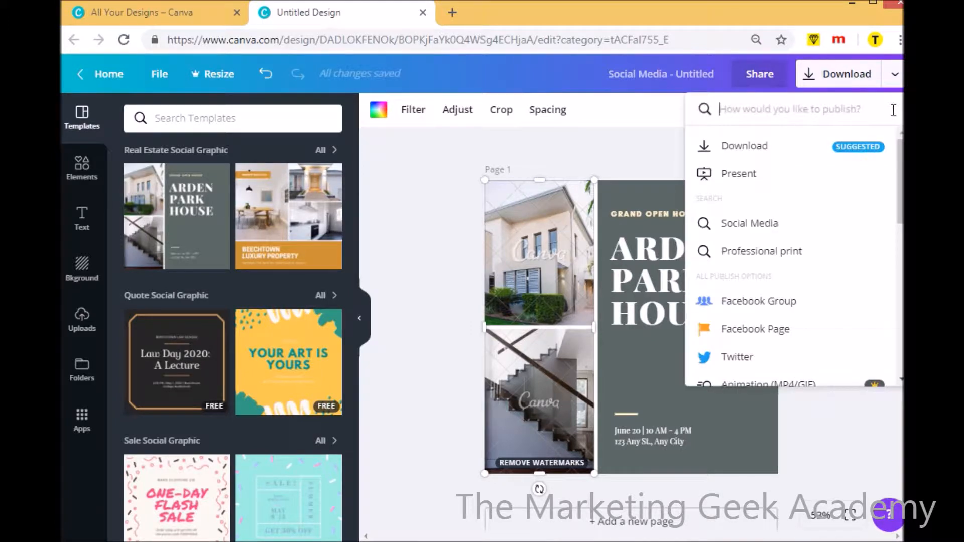
left_click(586, 134)
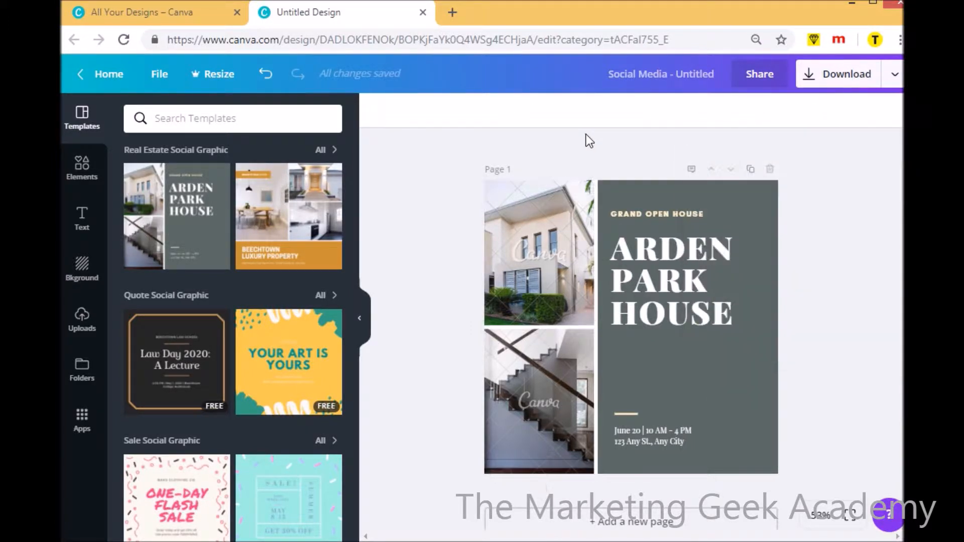
Delete the watermarked house and staircase photos from the template's grid
left_click(553, 233)
key("Delete")
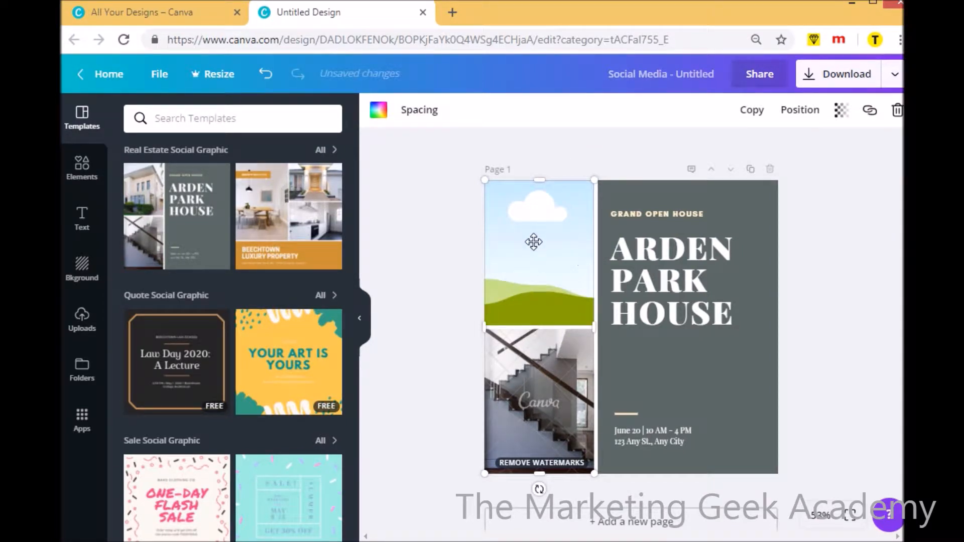
left_click(548, 398)
key("Delete")
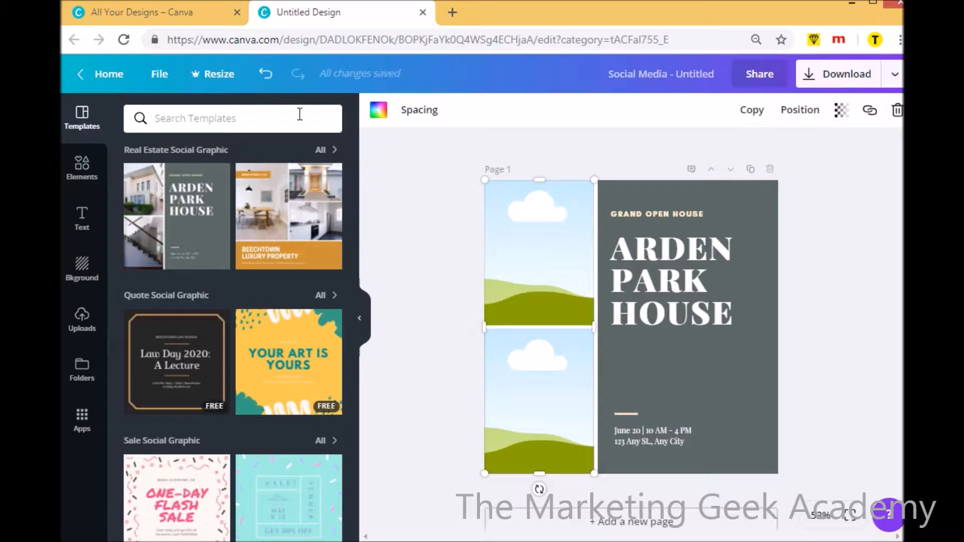
Replace the page design with the free "Peace. Love. Fresh Start." template
left_click_drag(352, 174, 358, 541)
left_click(171, 430)
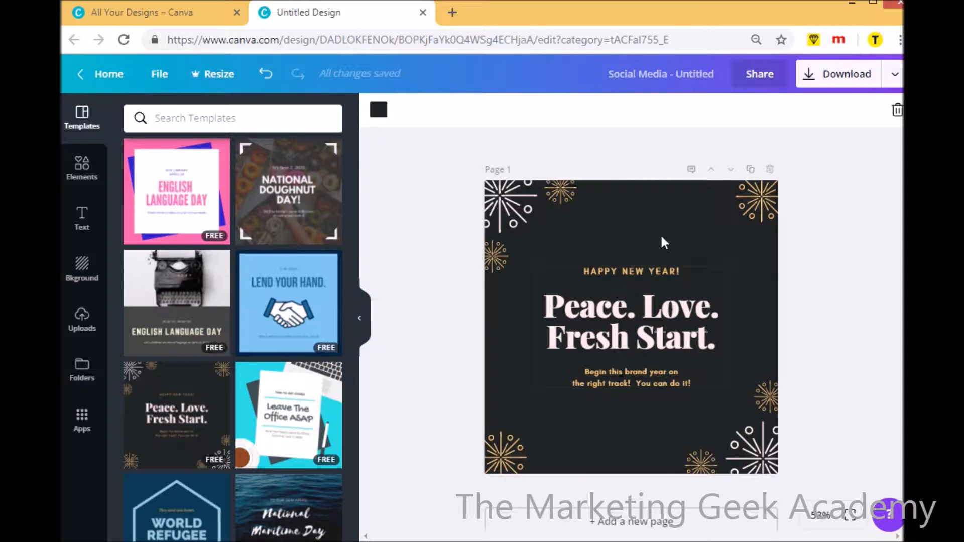
Resize the upper-left fireworks group and move it, the upper-right firework and the lower-right group inward on the page
left_click(496, 202)
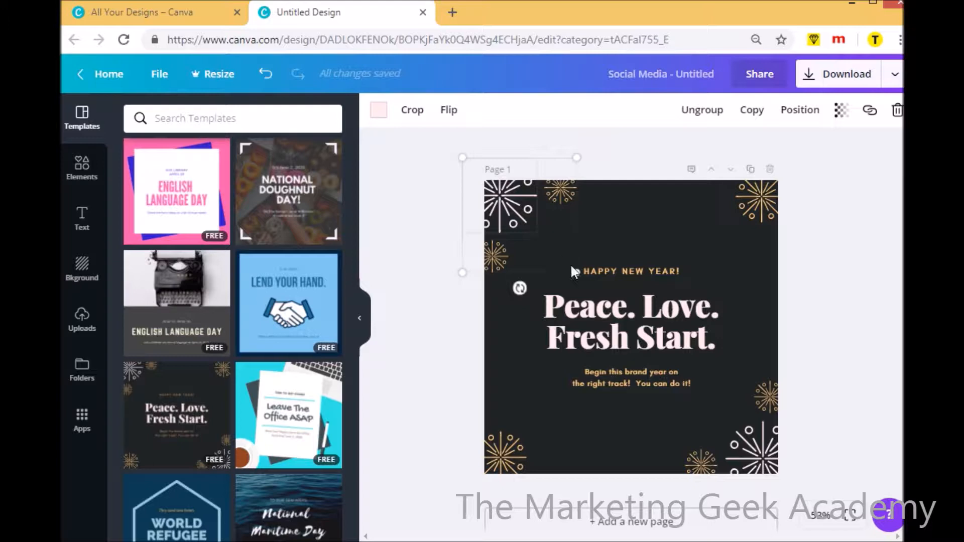
left_click_drag(576, 271, 578, 252)
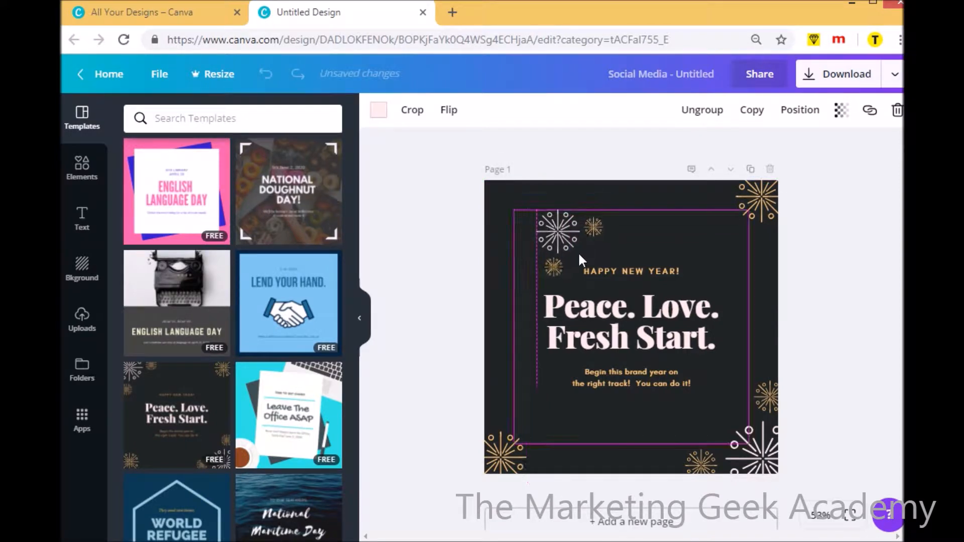
left_click(748, 211)
left_click_drag(749, 206, 677, 232)
left_click_drag(758, 451, 727, 409)
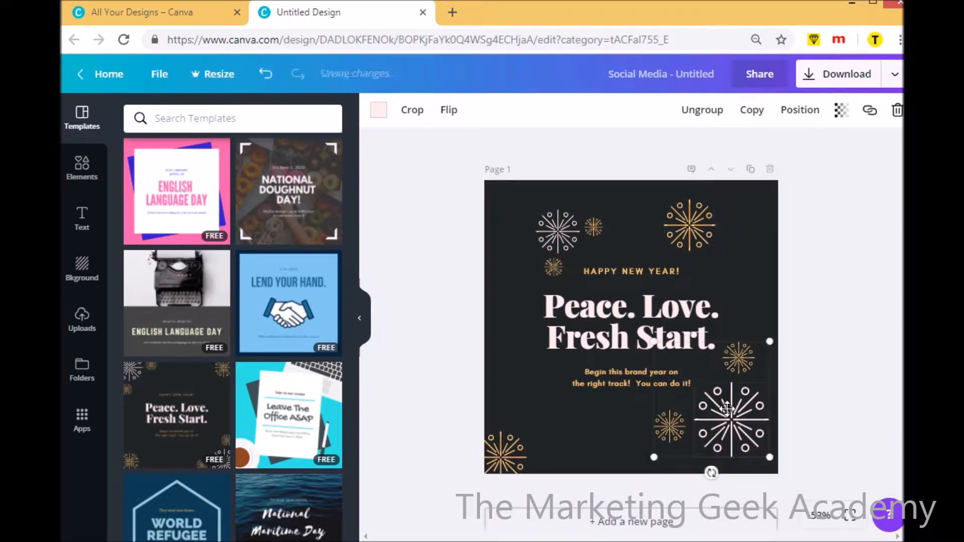
left_click(558, 231)
left_click_drag(536, 210, 490, 200)
Delete all three fireworks of the group in the page's lower-right area
left_click(504, 452)
left_click(742, 433)
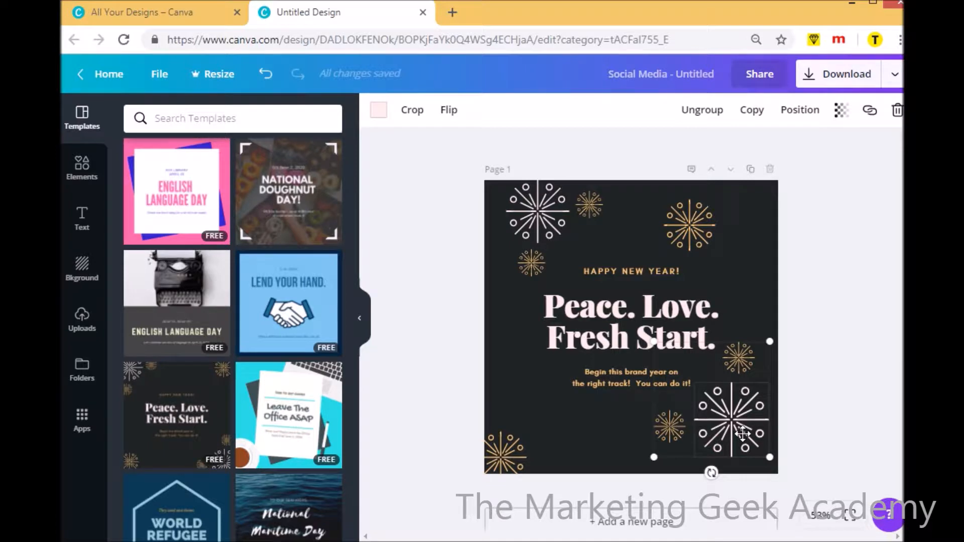
key("Delete")
left_click(669, 427)
key("Delete")
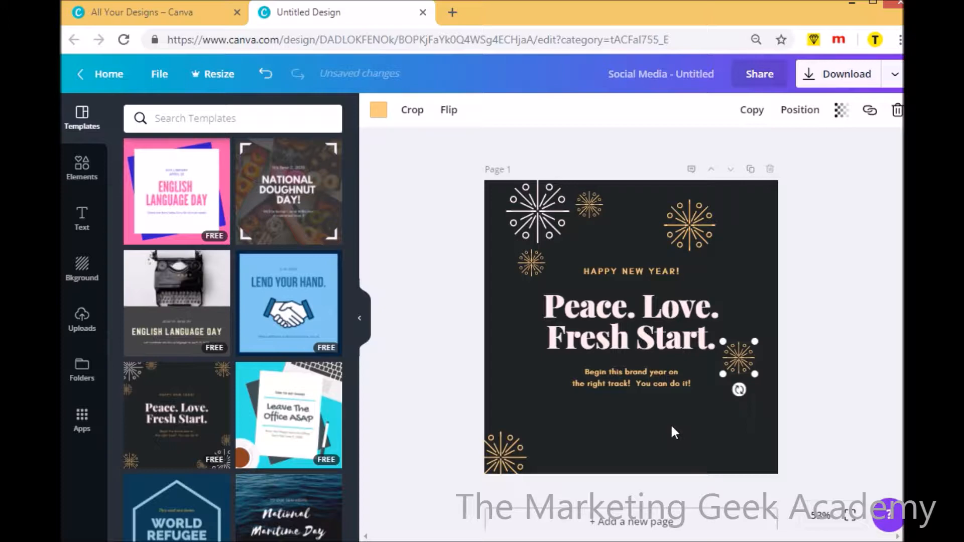
key("Delete")
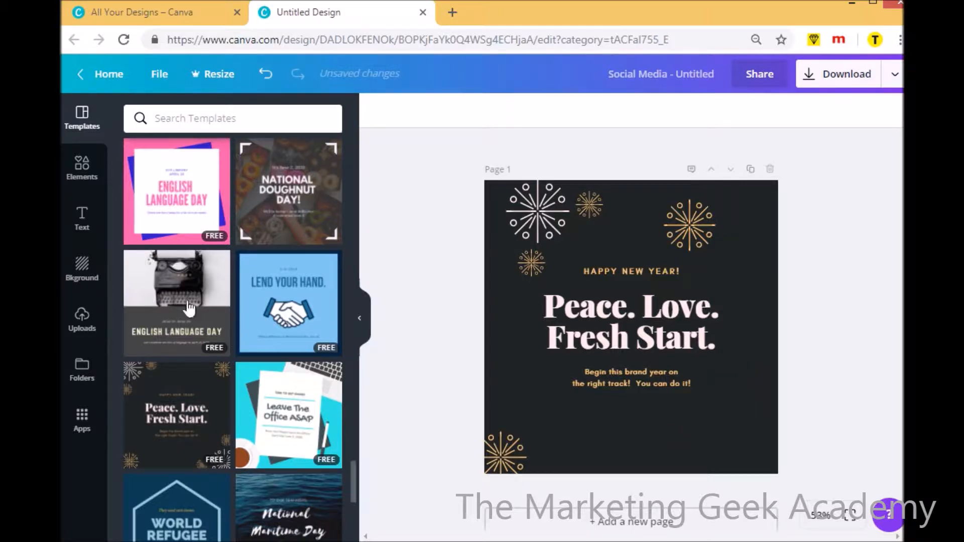
Search the elements library for "fireworks" and narrow the results to graphics
left_click(83, 171)
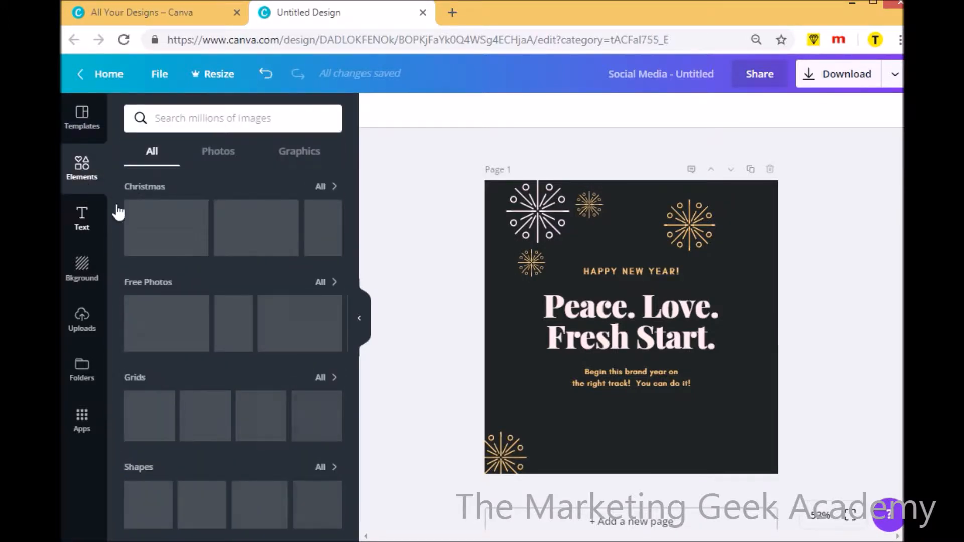
left_click(194, 123)
type("flrewor")
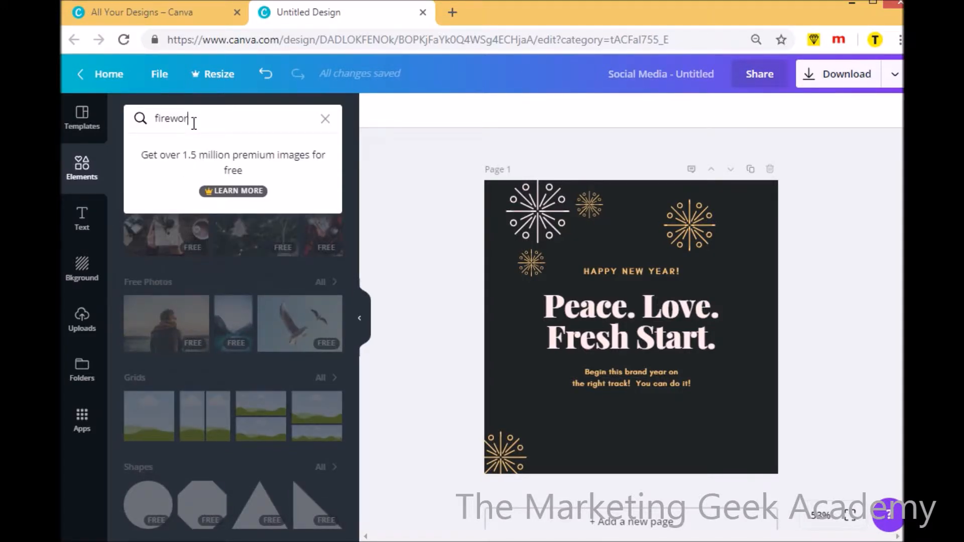
type("ks")
key("Return")
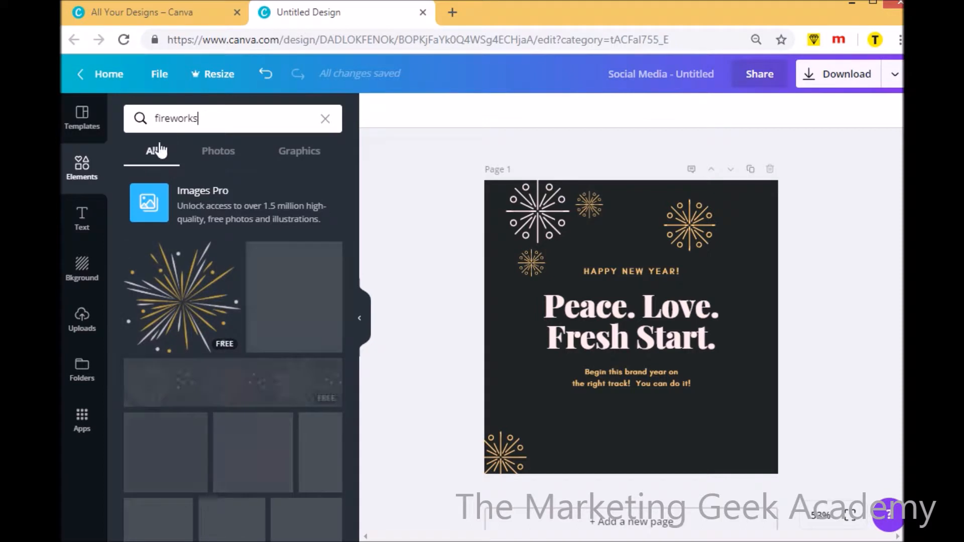
left_click(235, 164)
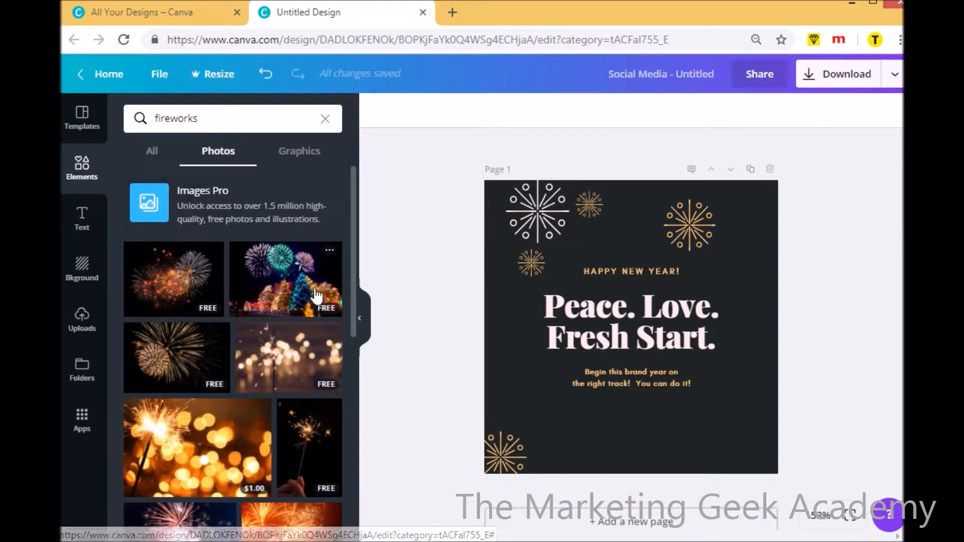
left_click(301, 158)
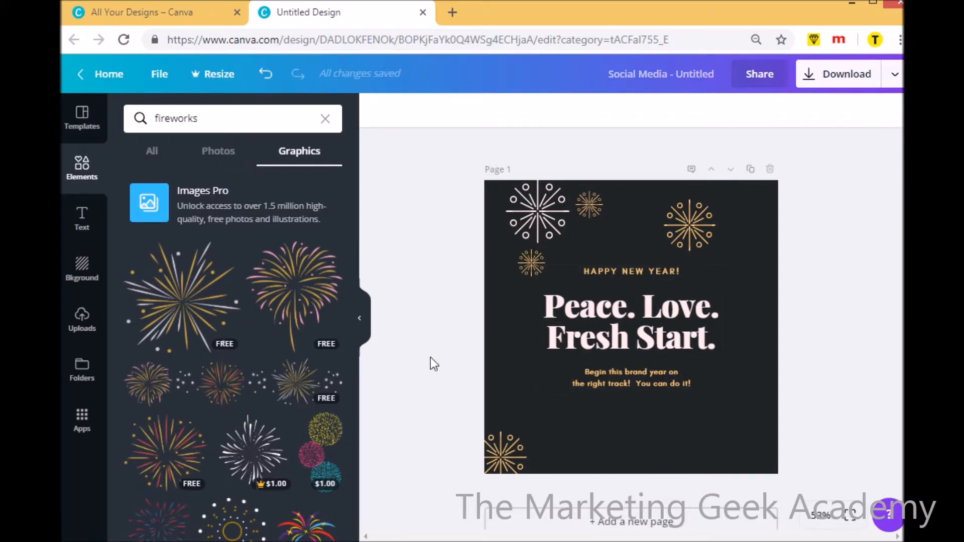
Add the free gold and silver firework graphic, shrink it and place it in the page's lower-right corner
left_click(200, 311)
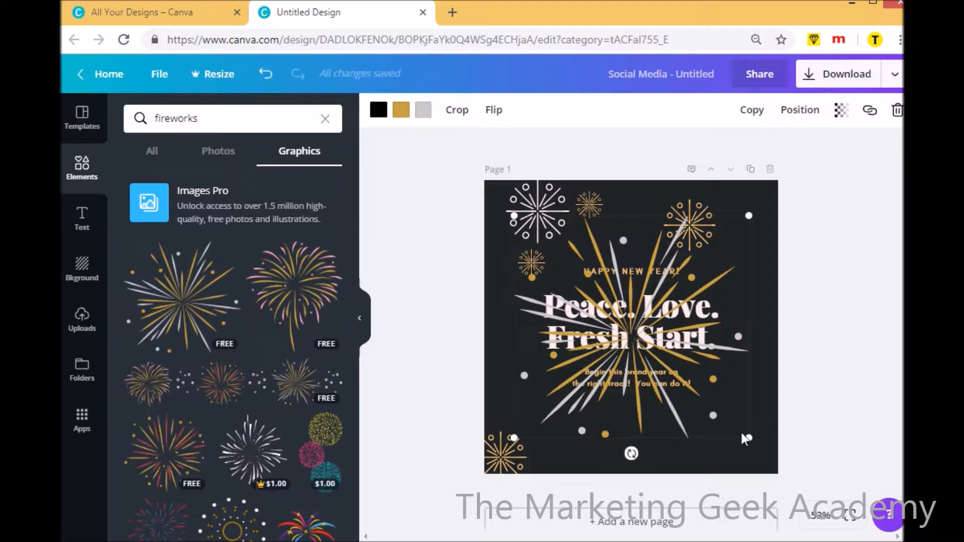
left_click_drag(748, 440, 726, 418)
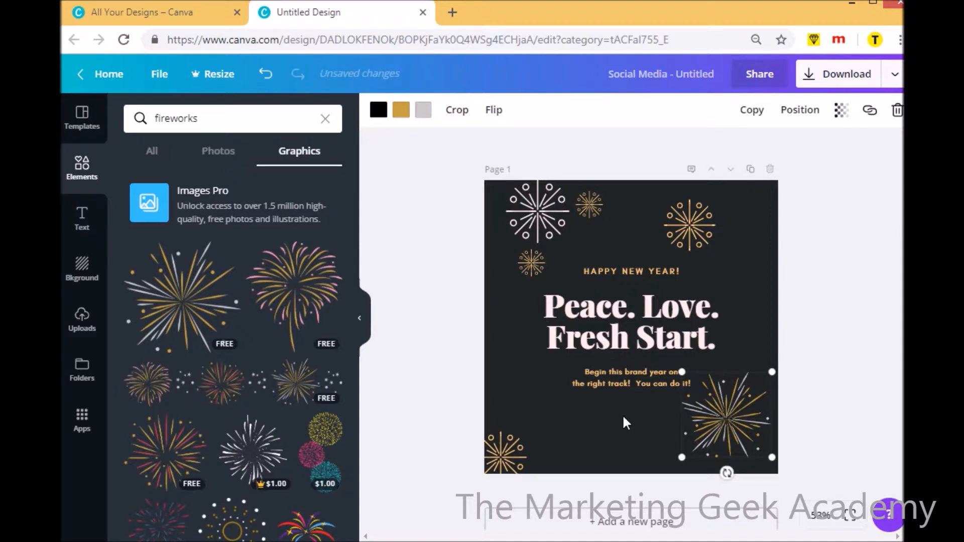
Replace the page's upper-right firework with the free red and blue dotted firework graphic, scaled down to fit that corner
left_click(693, 226)
key("Delete")
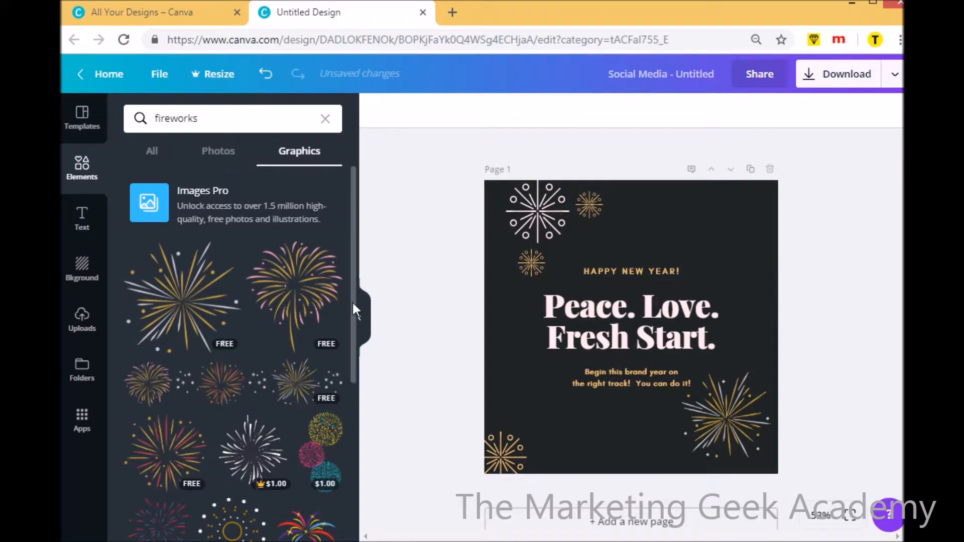
scroll(353, 333, "down", 3)
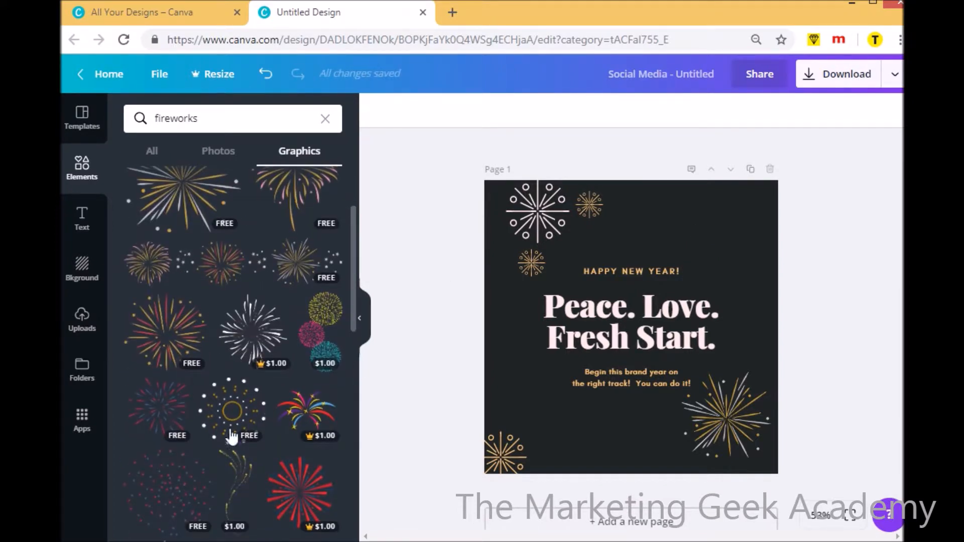
left_click(161, 486)
left_click_drag(514, 436, 644, 315)
left_click_drag(705, 260, 722, 227)
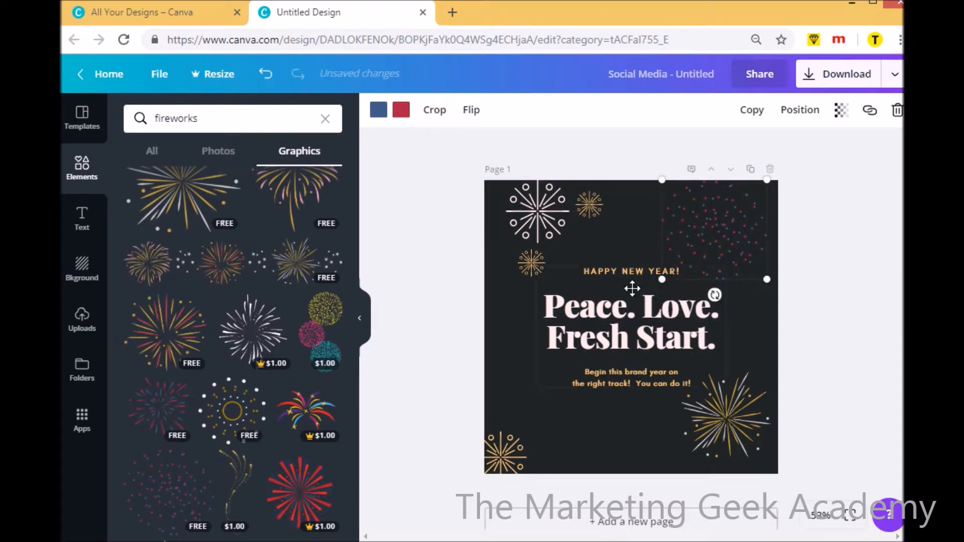
Delete the gold firework in the page's lower-left corner
left_click(500, 446)
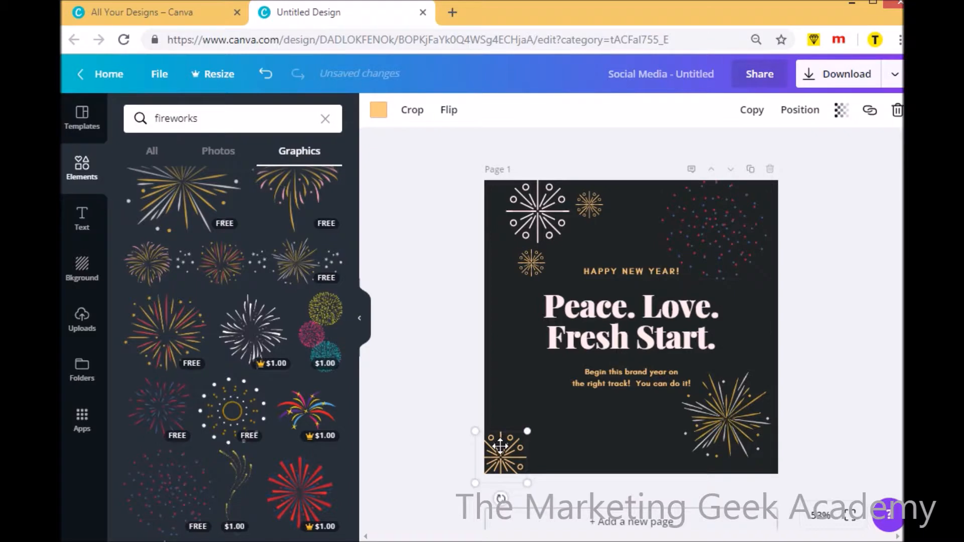
key("Delete")
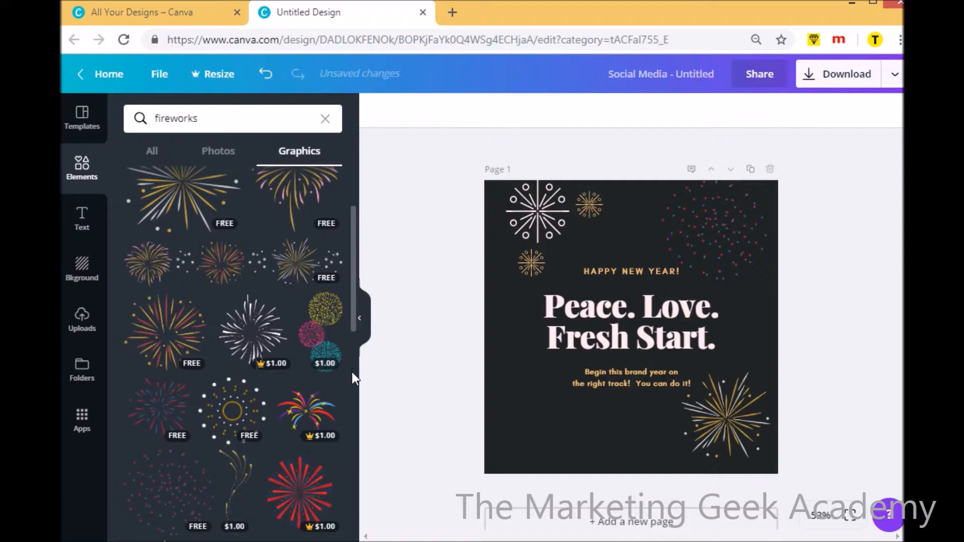
scroll(351, 309, "down", 5)
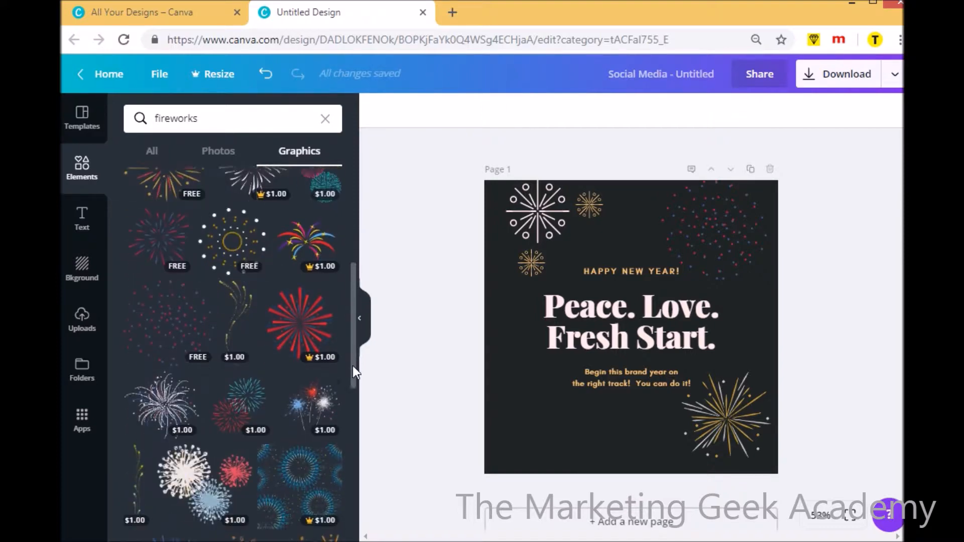
left_click_drag(352, 385, 352, 499)
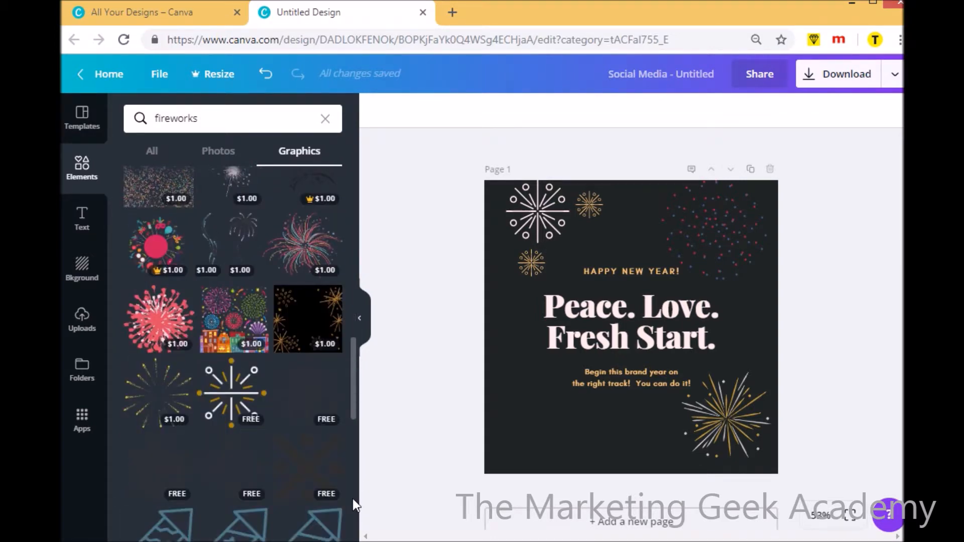
left_click(320, 411)
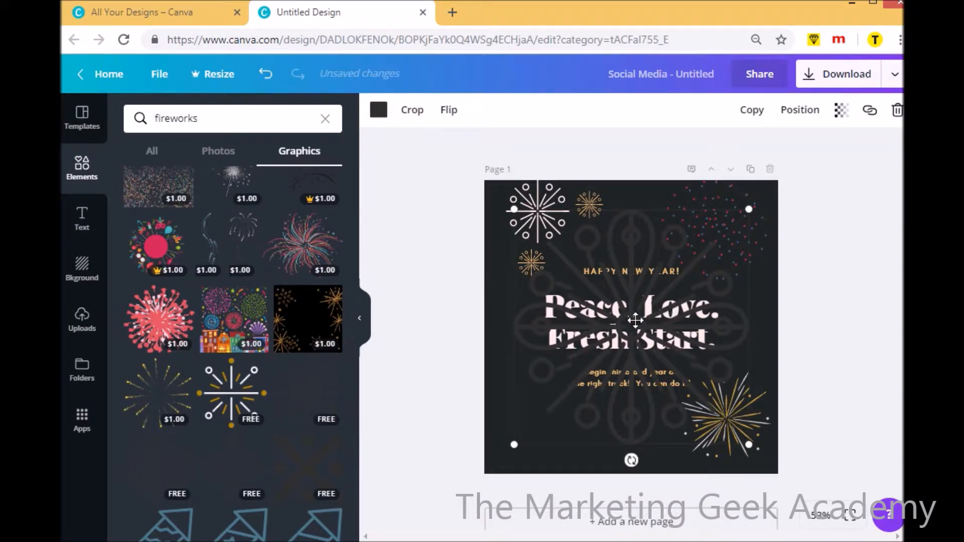
key("Delete")
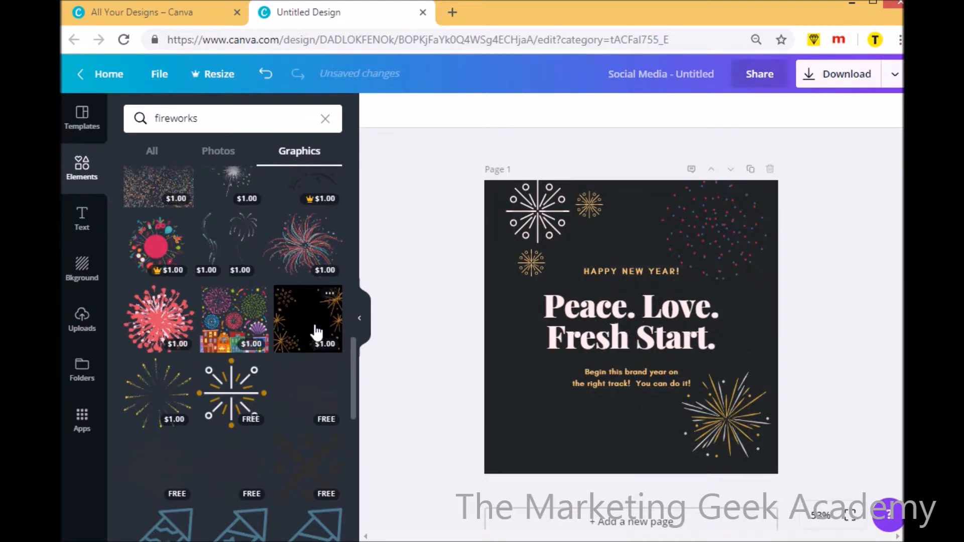
Add the free pink and gold firework graphic, shrink it to about 219 by 251 and move it to the page's lower-left area
left_click_drag(354, 398, 351, 228)
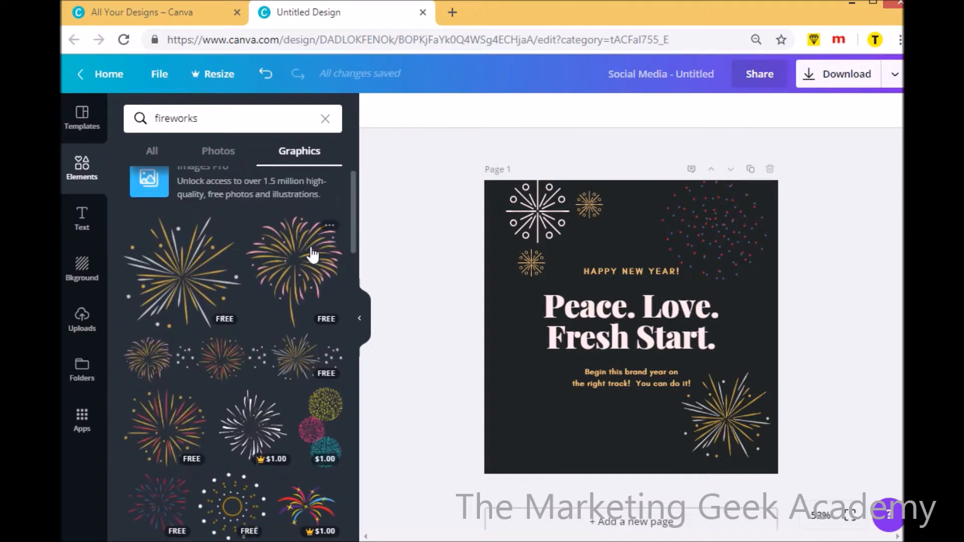
left_click(312, 255)
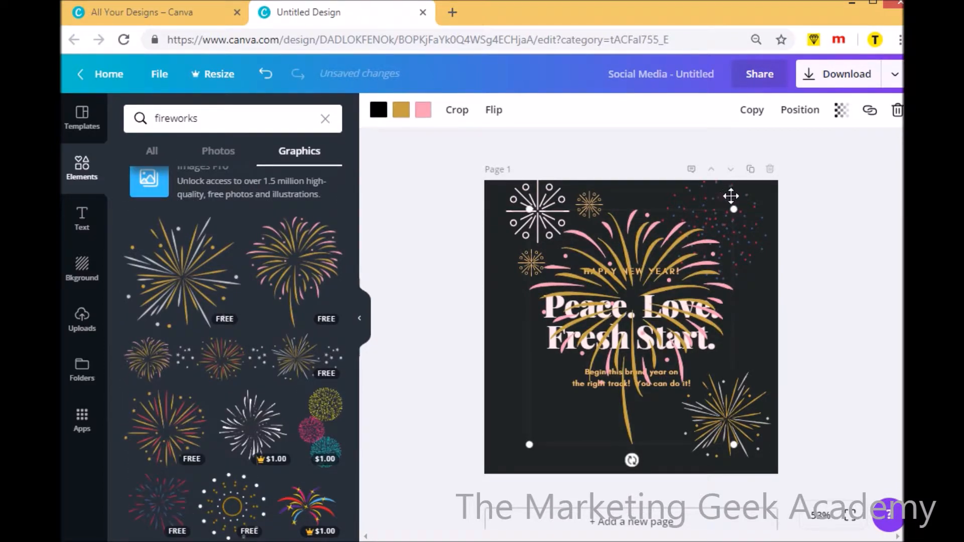
left_click_drag(734, 209, 593, 339)
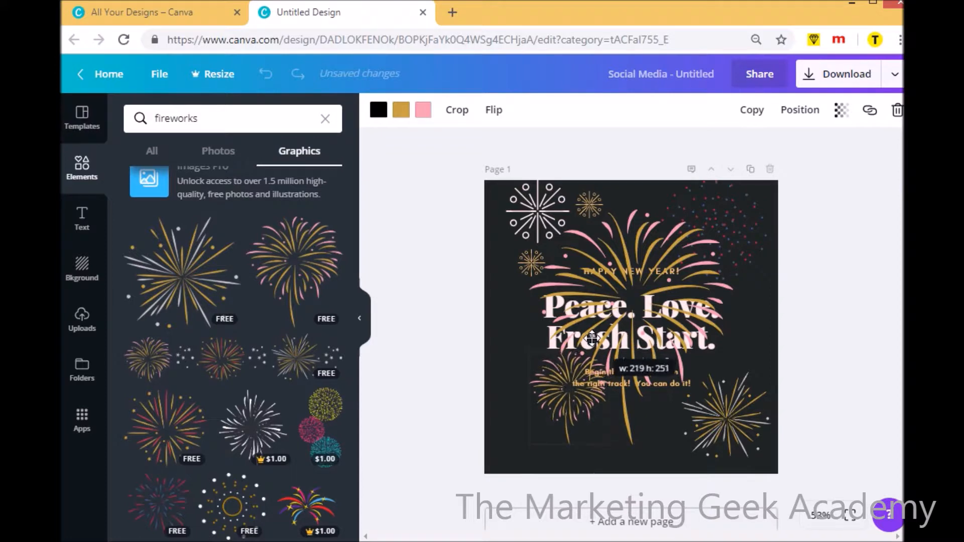
left_click(640, 288)
key("Delete")
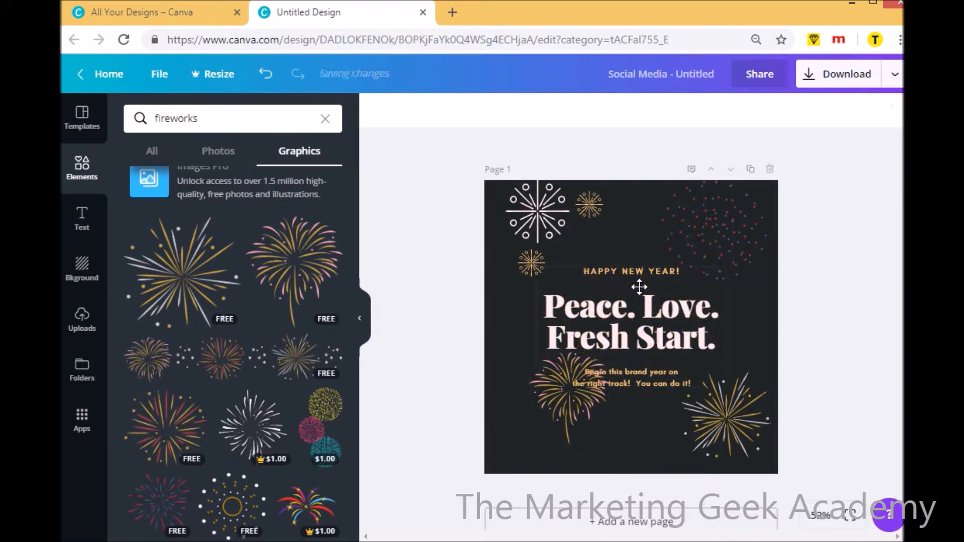
left_click_drag(571, 389, 524, 388)
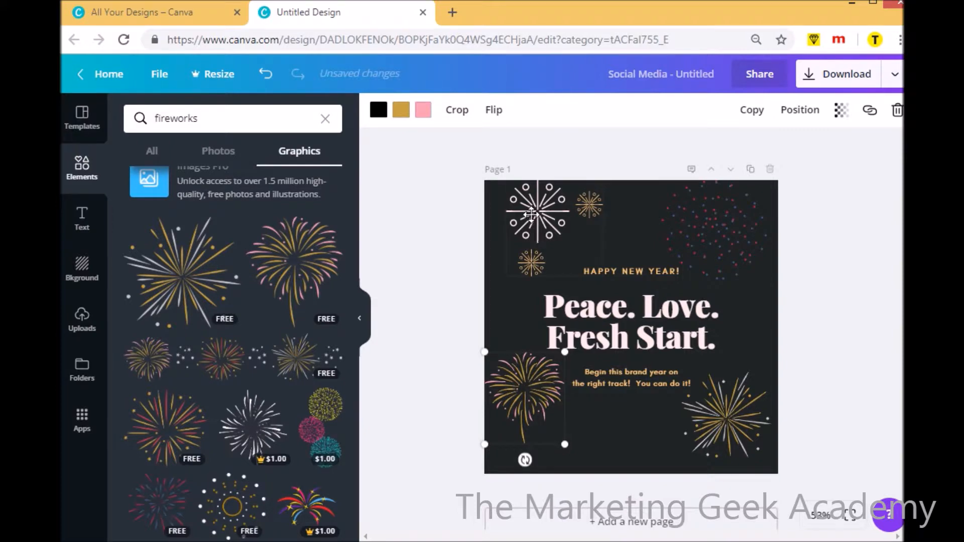
Enlarge the upper-left fireworks group and move it so it runs past the page's upper-left corner
left_click(603, 243)
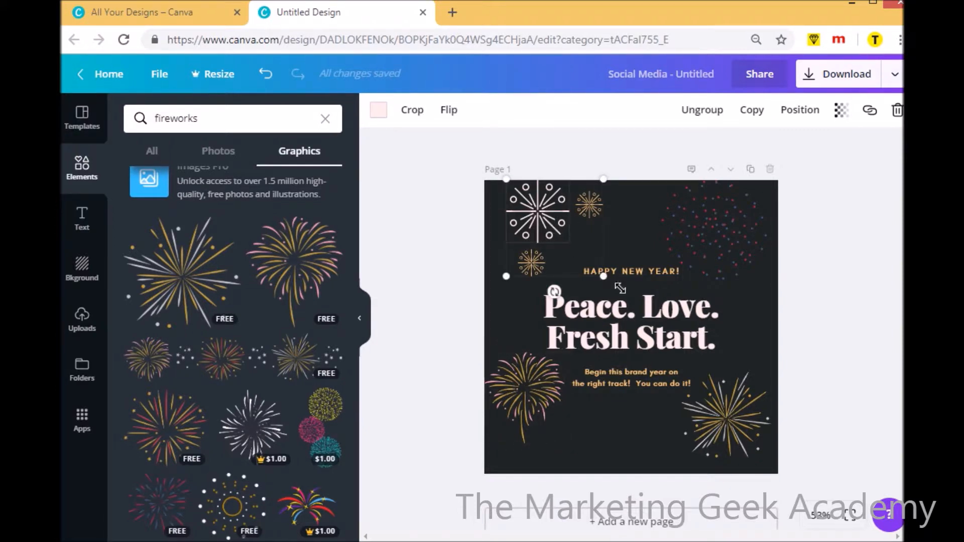
left_click_drag(603, 276, 647, 311)
left_click_drag(547, 237, 506, 217)
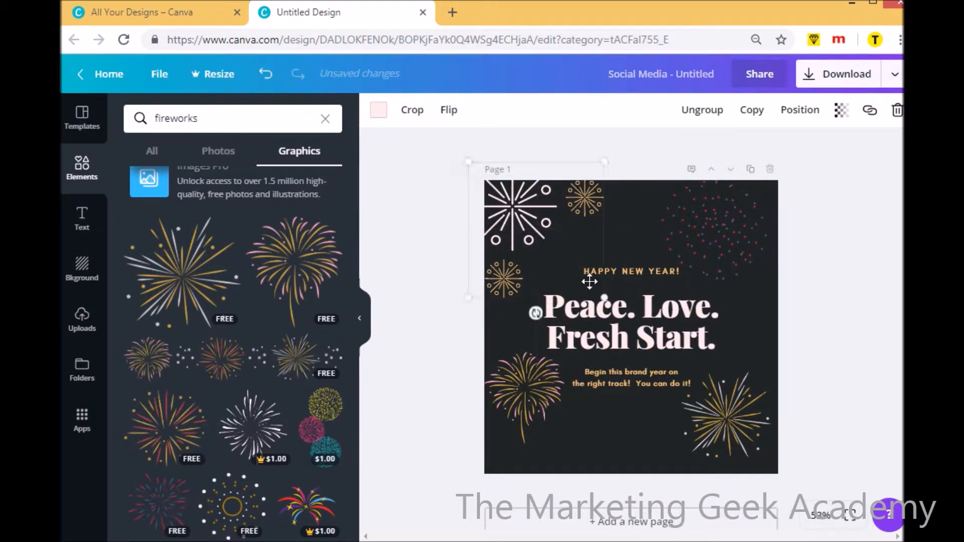
left_click(650, 410)
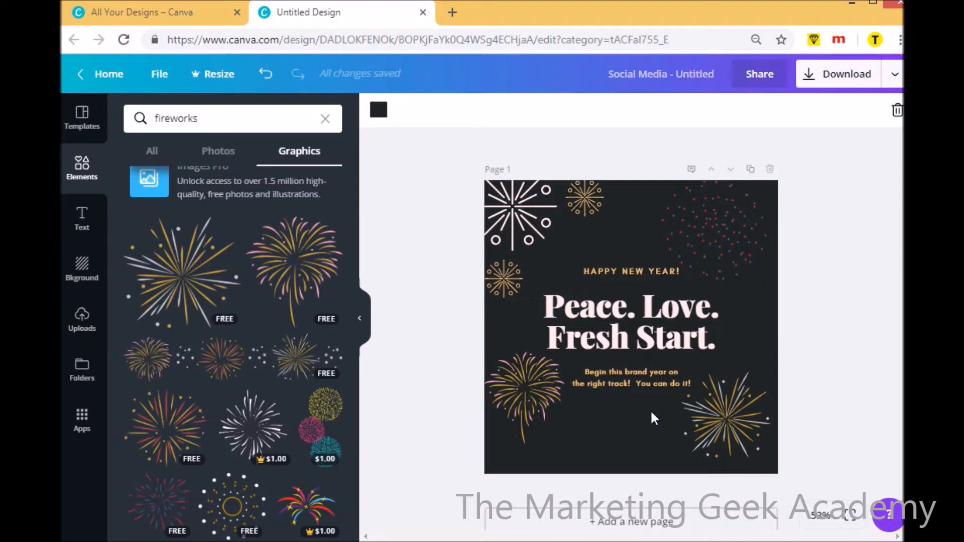
left_click(737, 223)
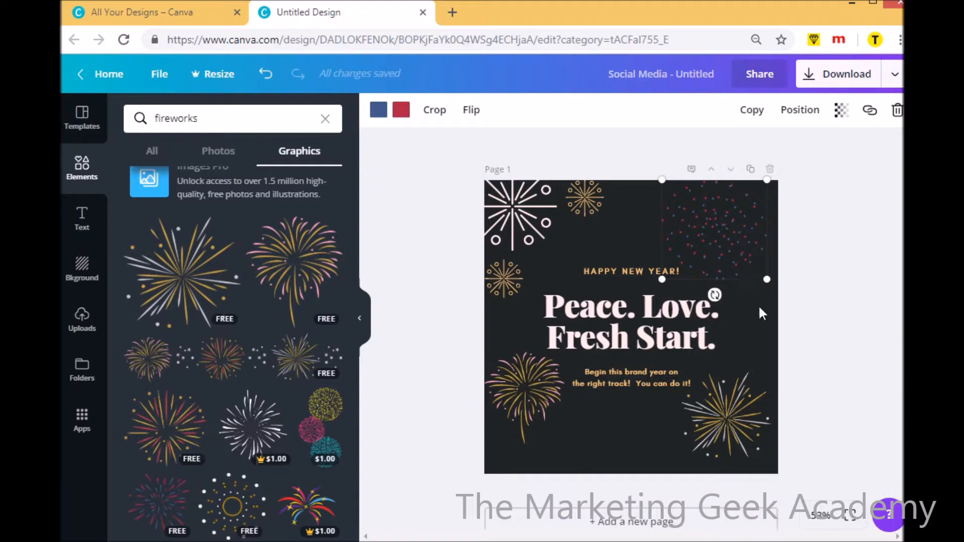
left_click(744, 405)
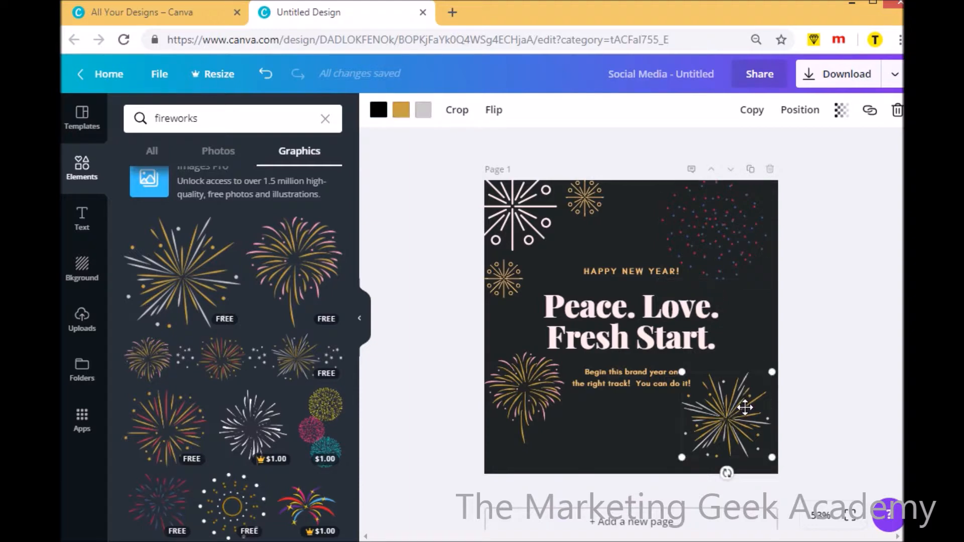
Recolor the lower-left firework, changing its pink rays to blue #38b6ff and its gold rays to yellow #ffde59
left_click(526, 389)
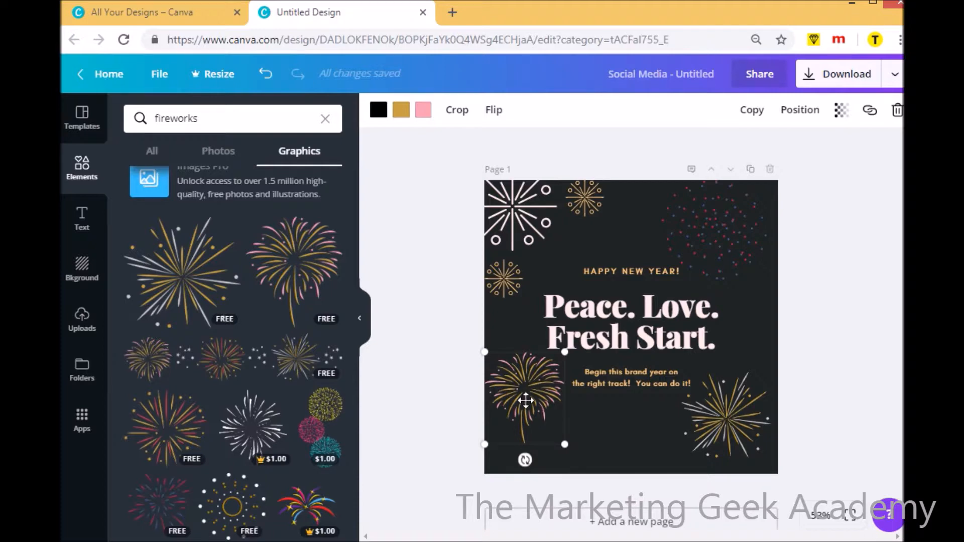
left_click(422, 118)
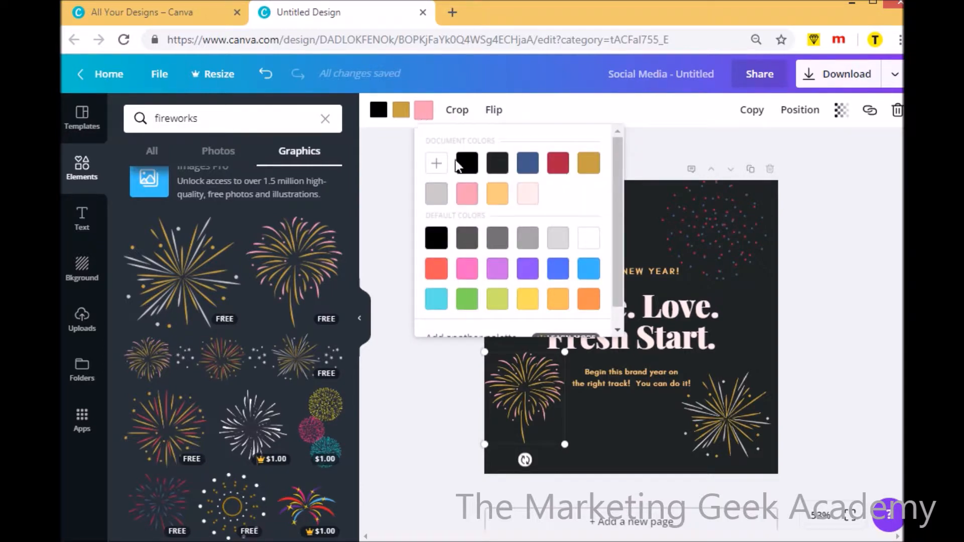
left_click(591, 278)
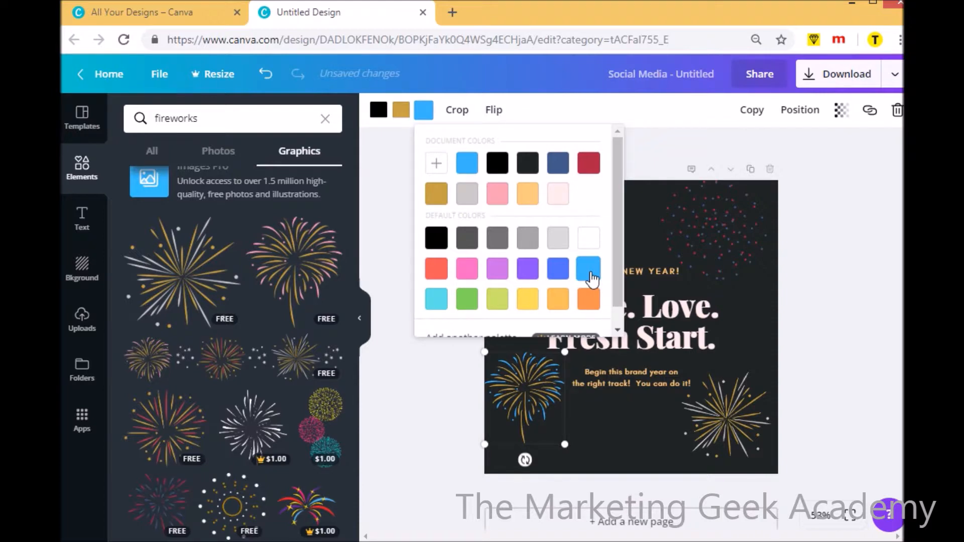
left_click(401, 111)
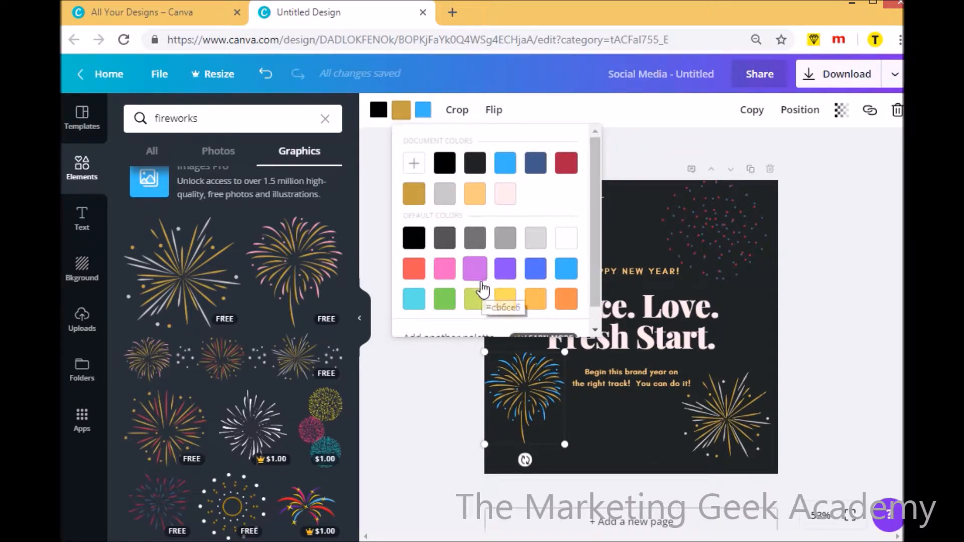
left_click(510, 310)
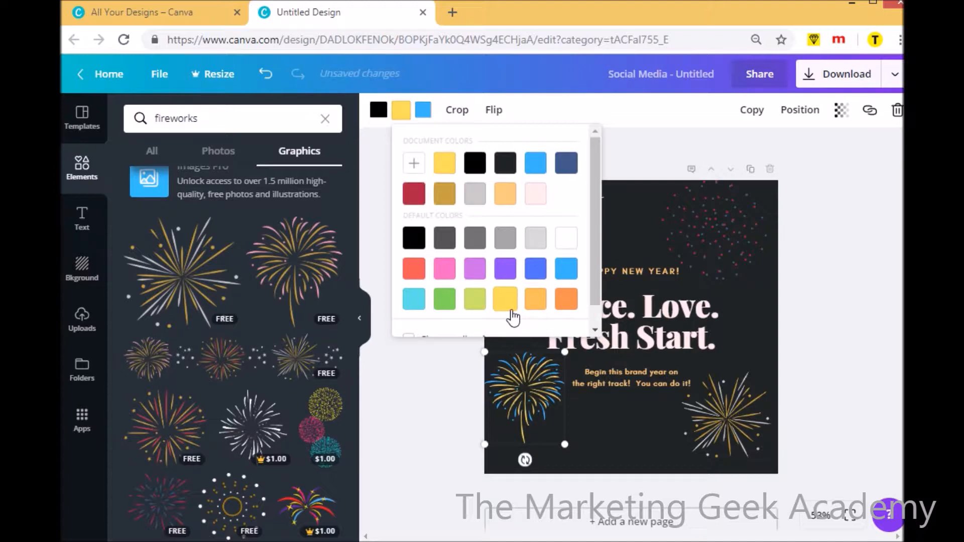
left_click(625, 442)
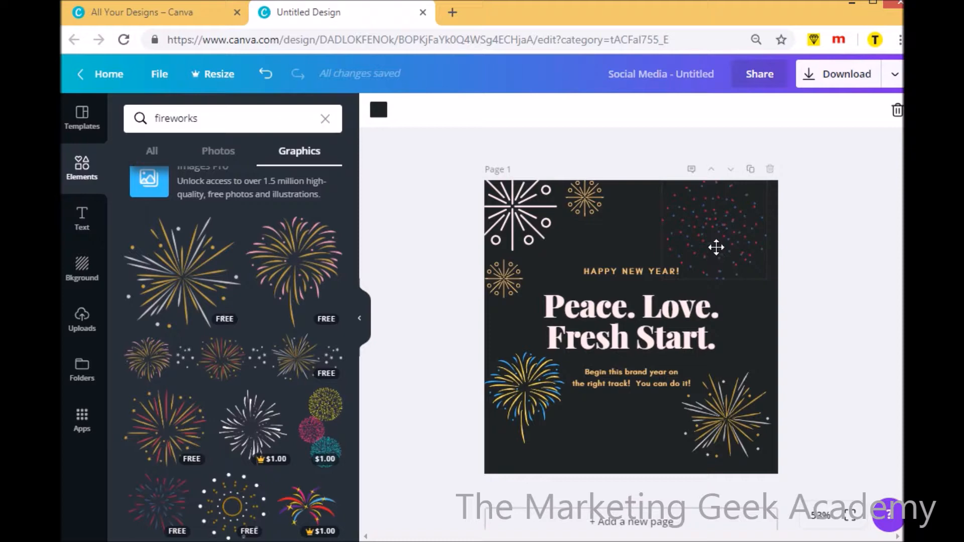
Change the red dots of the upper-right dotted firework to yellow #ffde59
left_click(718, 225)
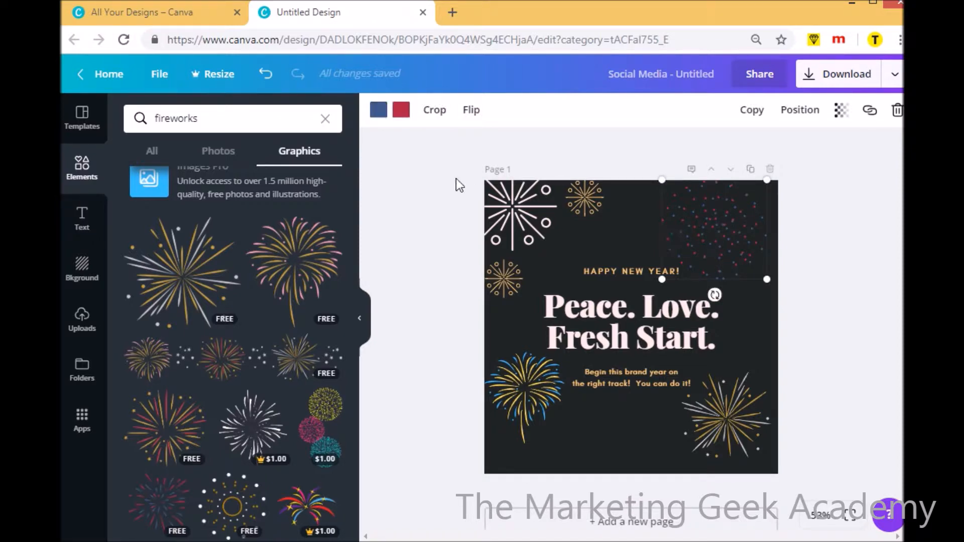
left_click(401, 111)
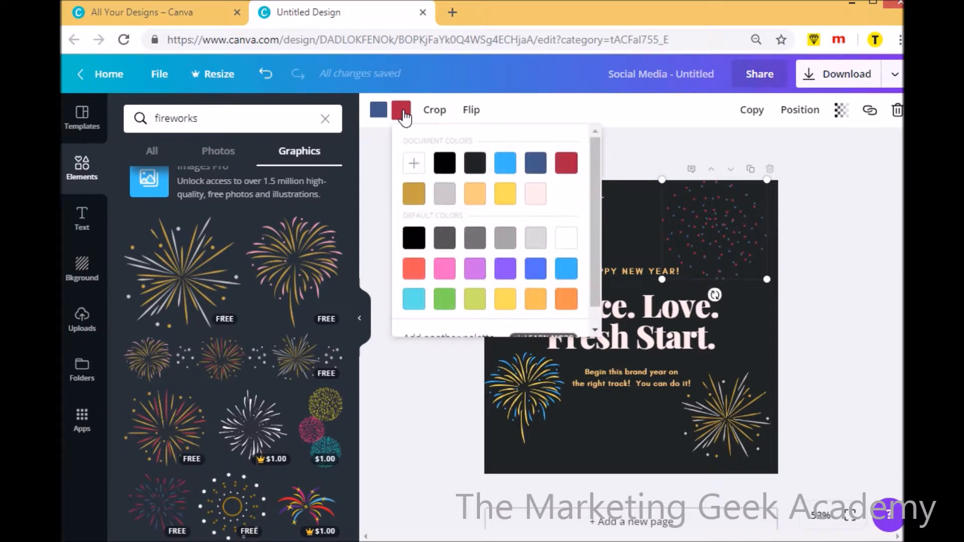
left_click(506, 202)
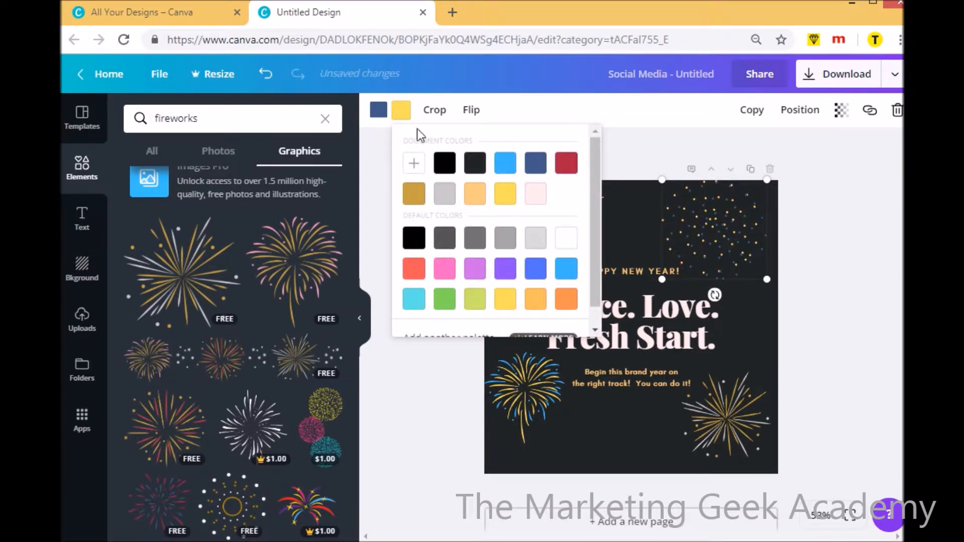
Change the blue dots of the upper-right dotted firework to light gray
left_click(379, 115)
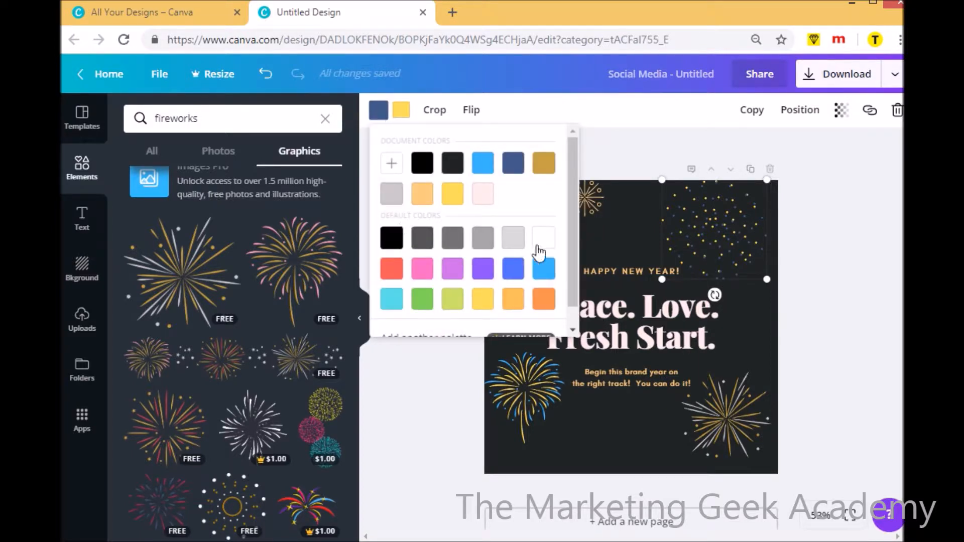
left_click(517, 248)
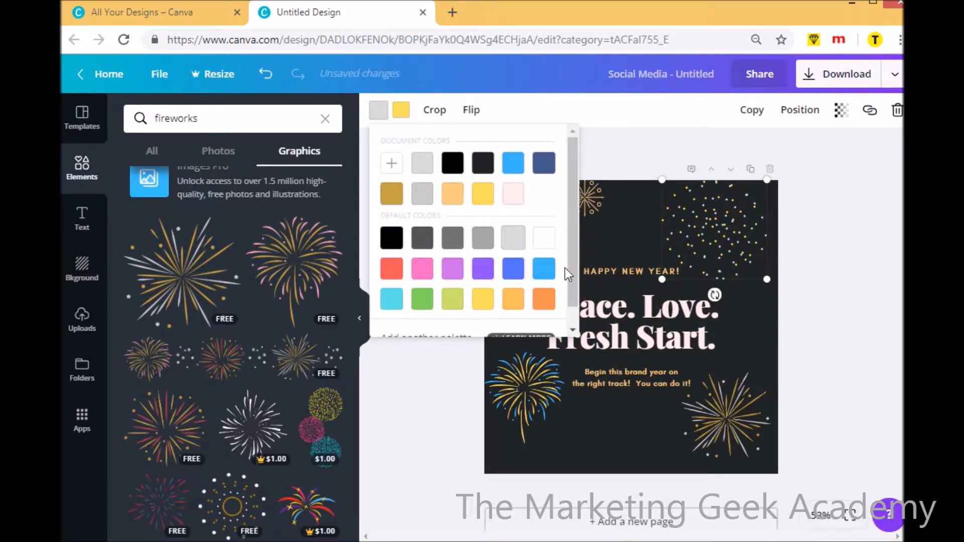
left_click(752, 340)
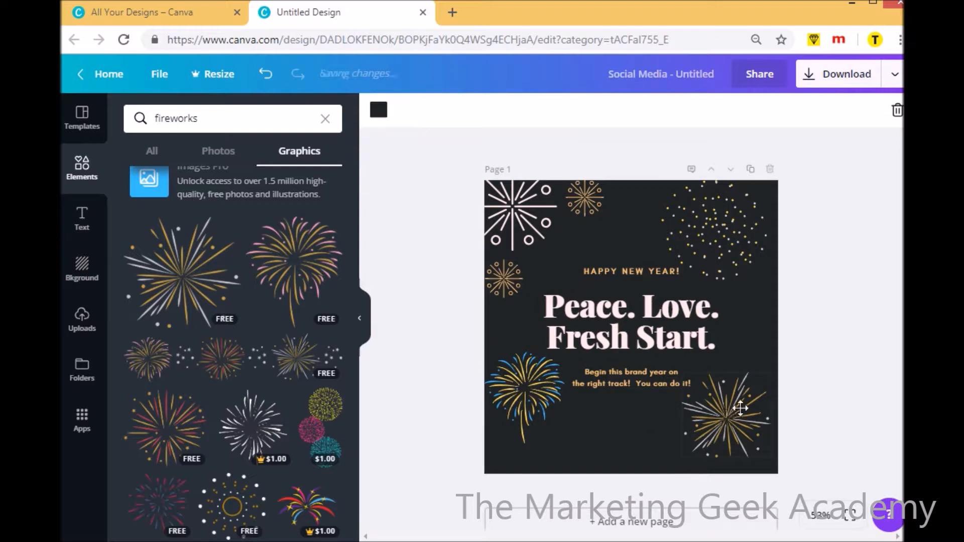
Recolor the large firework in the page's upper-left corner orange
left_click(504, 199)
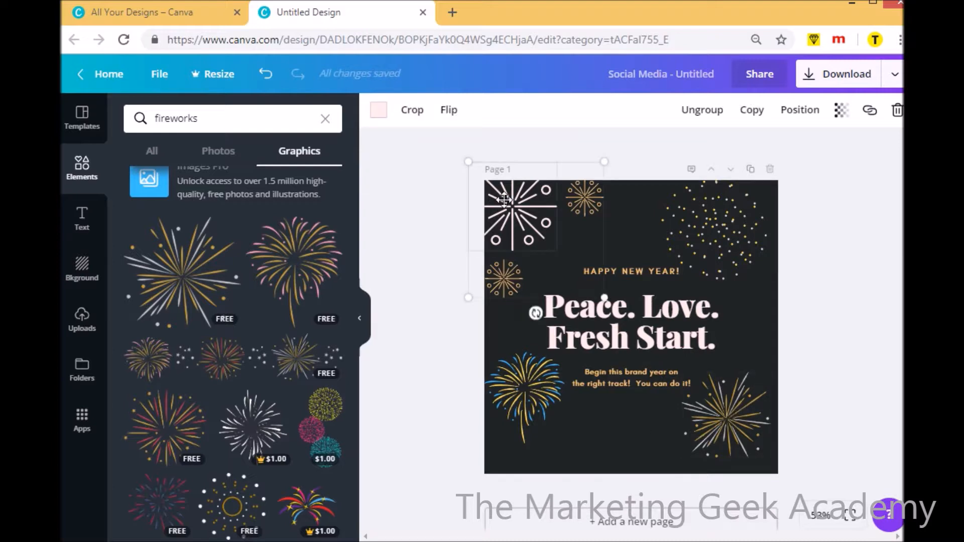
left_click(378, 112)
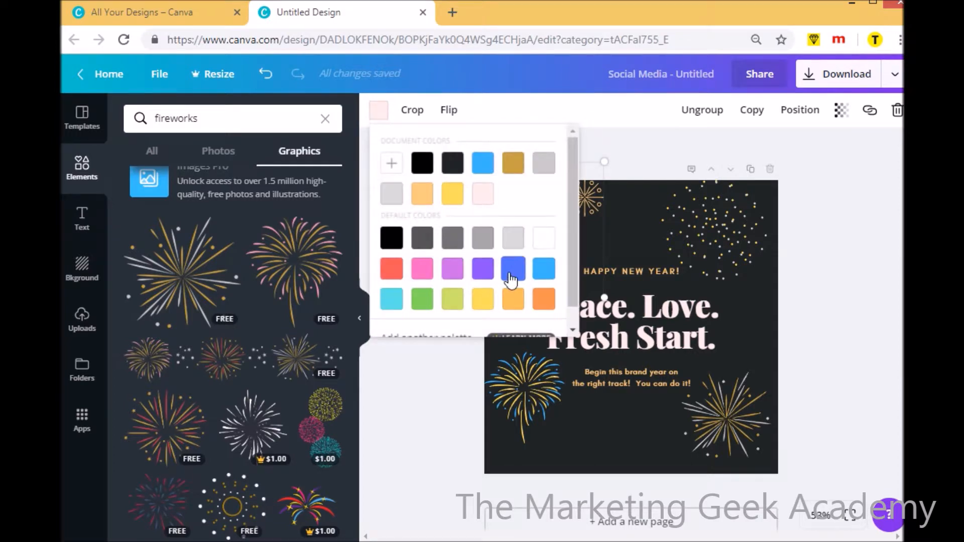
left_click(542, 300)
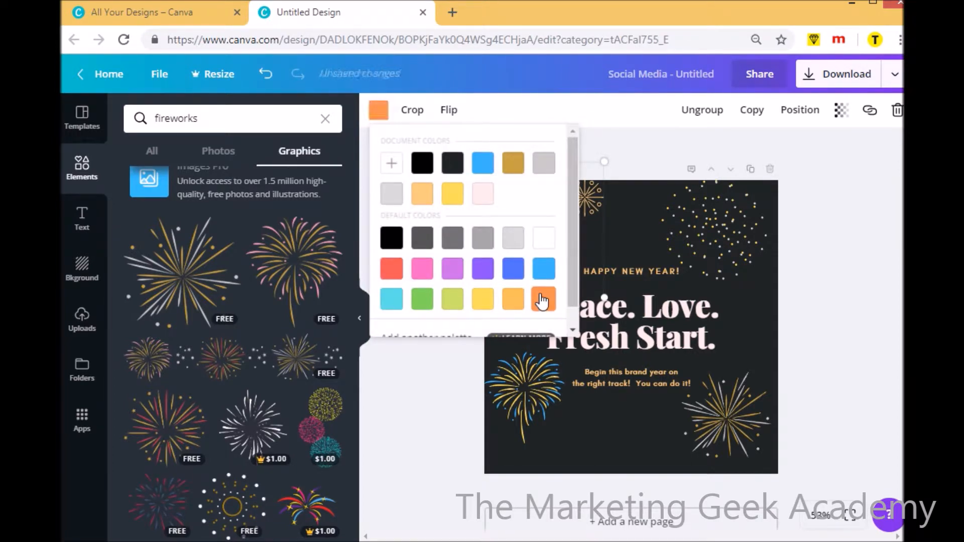
left_click(637, 230)
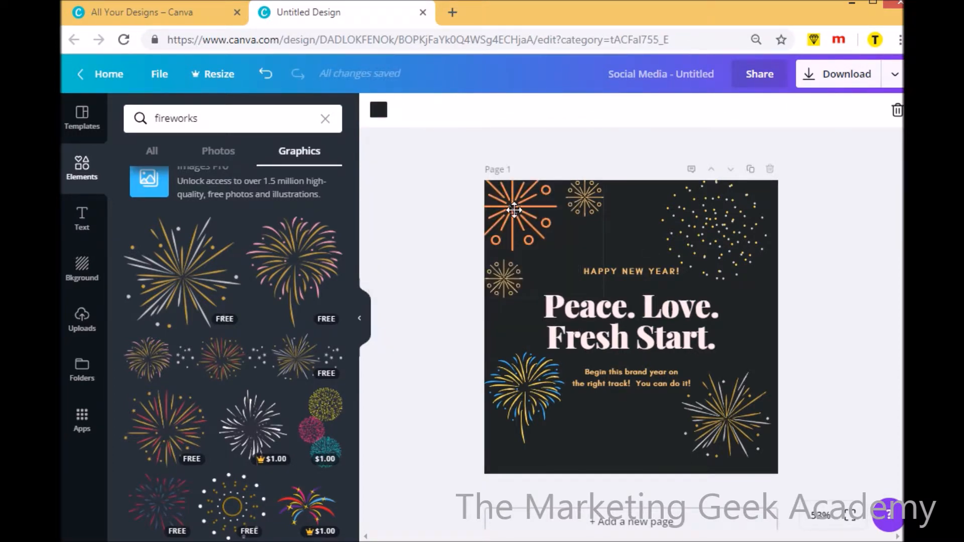
Set the large upper-left firework's color back to the document's pale pink
left_click(502, 190)
left_click(377, 114)
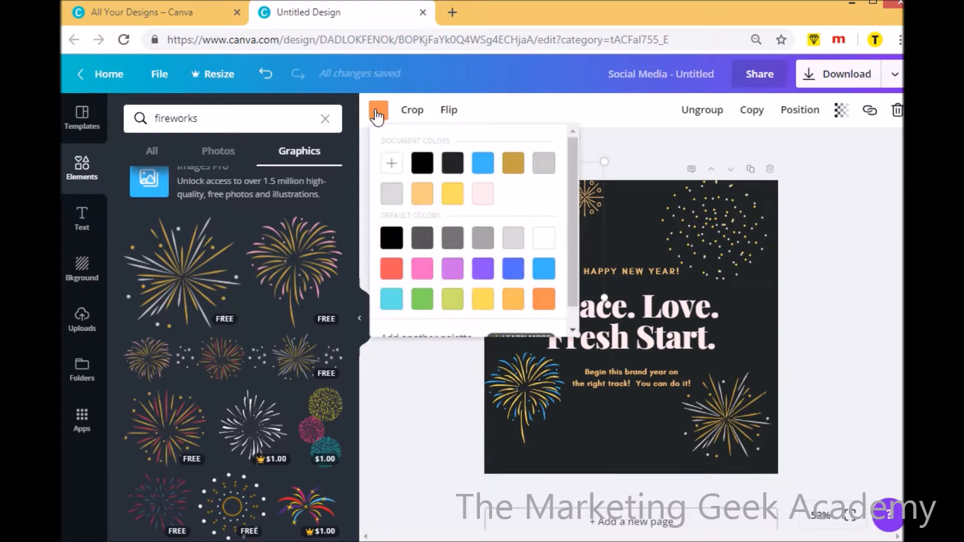
left_click(481, 195)
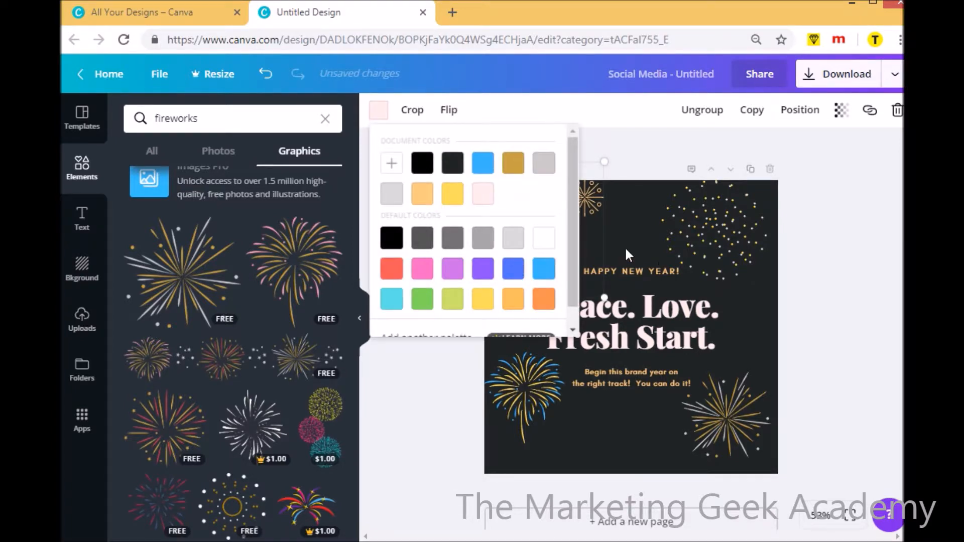
left_click(625, 246)
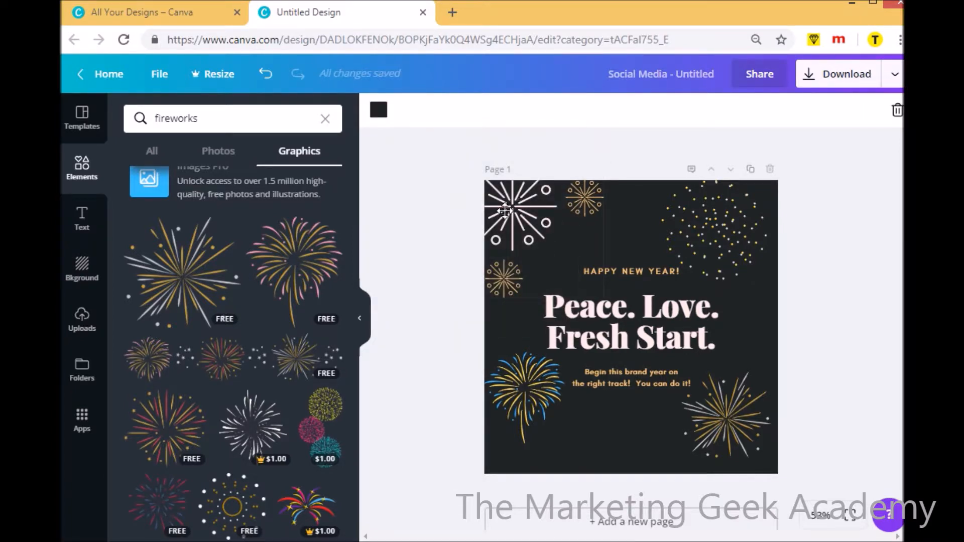
Examine the color options for the large upper-left firework, including the Brand Kit offer for adding another palette and the custom color picker
left_click(380, 114)
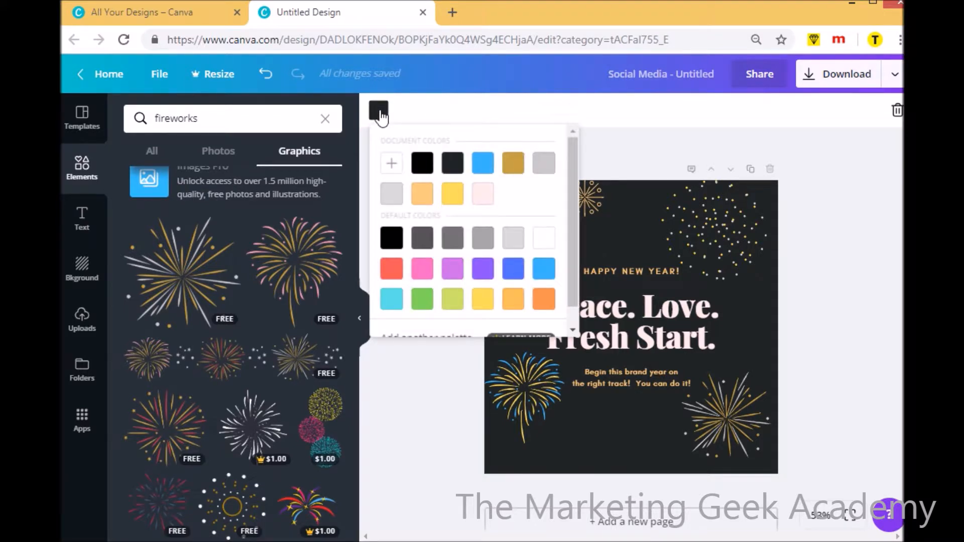
left_click(584, 193)
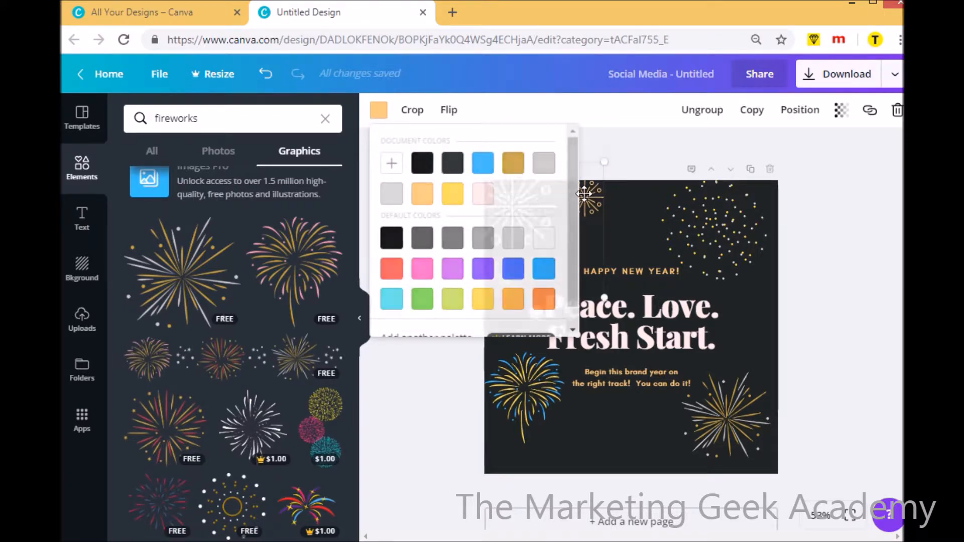
left_click(380, 111)
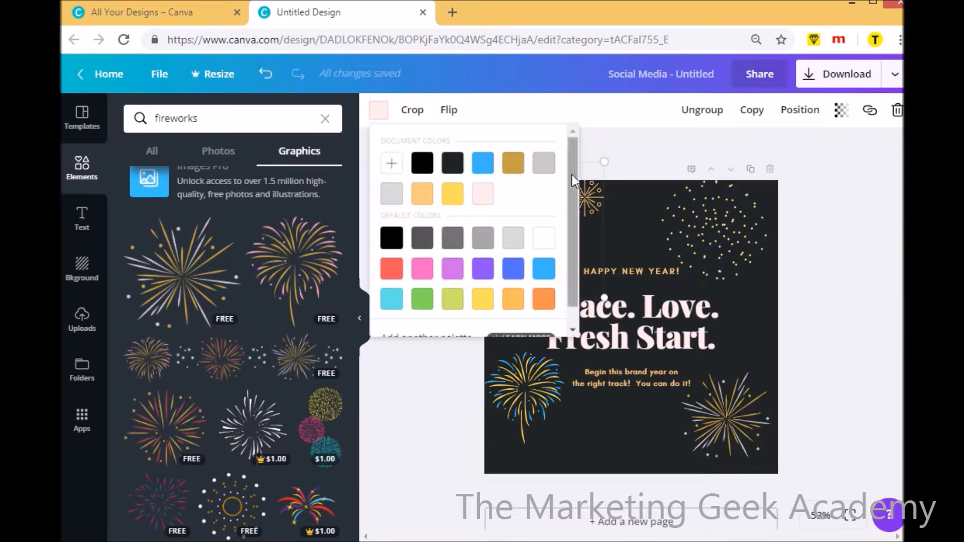
scroll(574, 179, "down", 1)
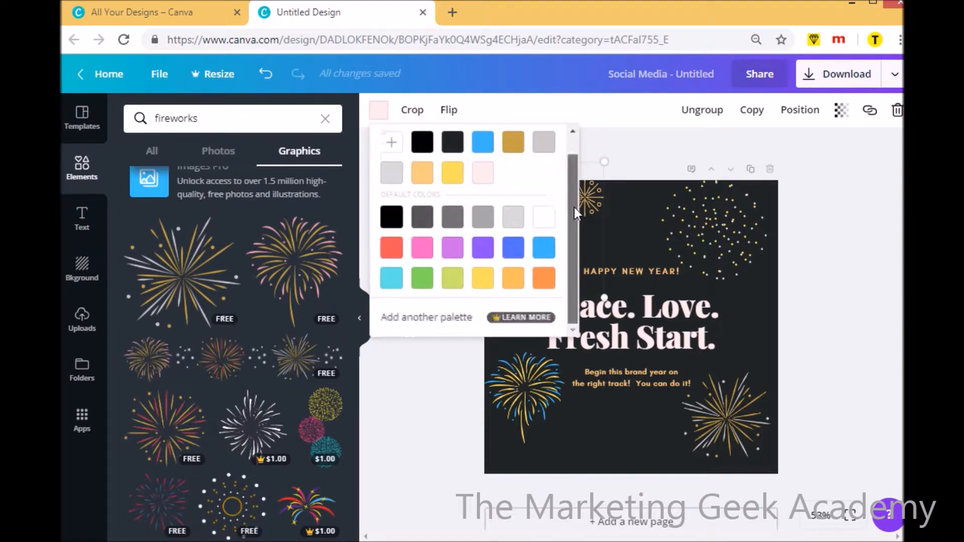
left_click(426, 317)
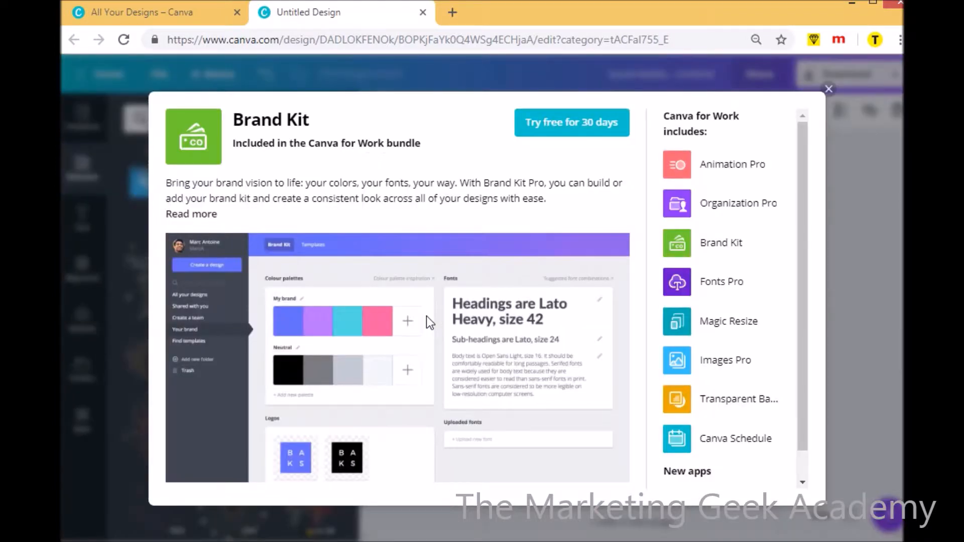
left_click(828, 91)
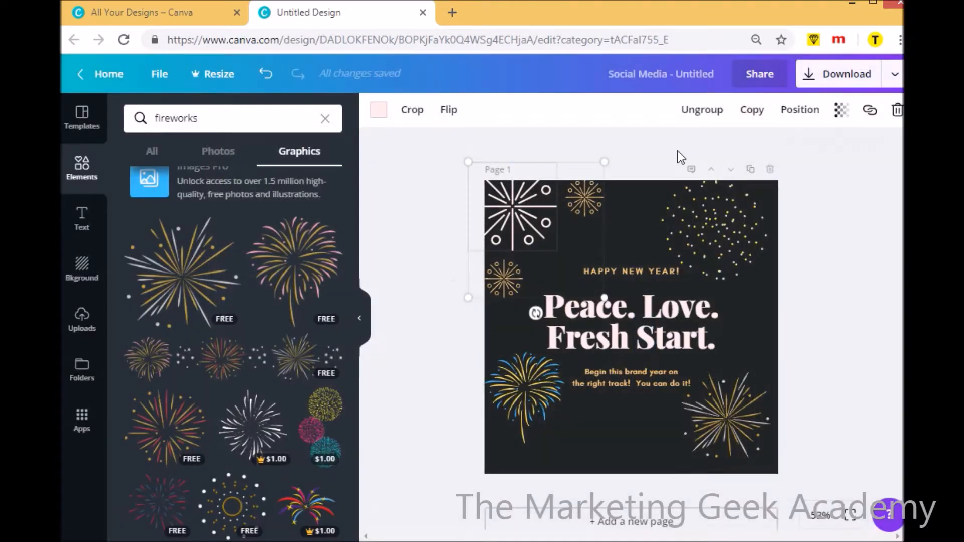
left_click(378, 111)
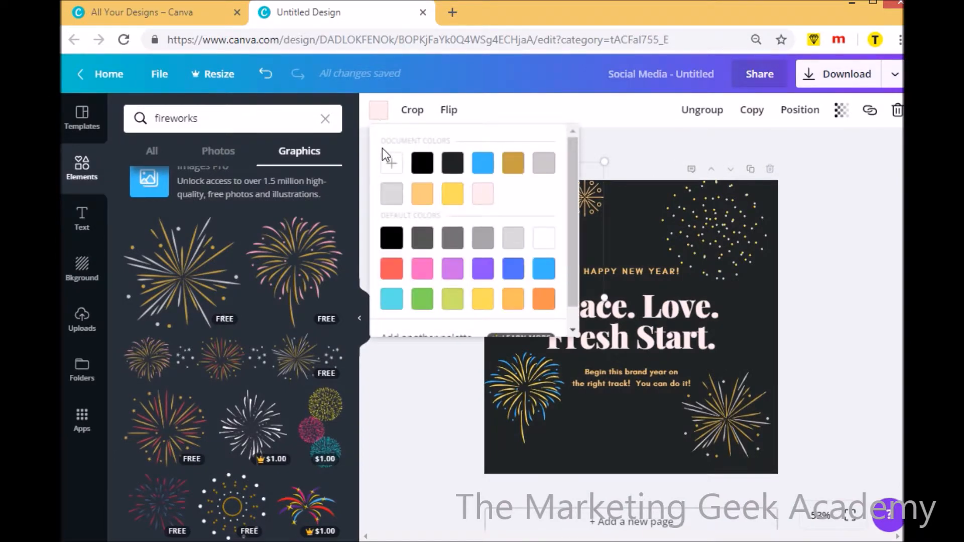
left_click(391, 166)
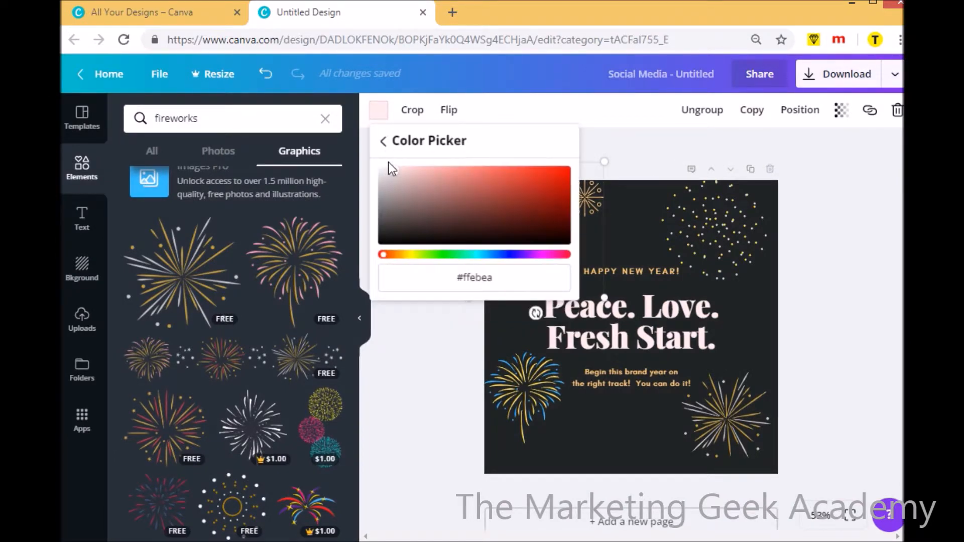
left_click(382, 118)
left_click(383, 119)
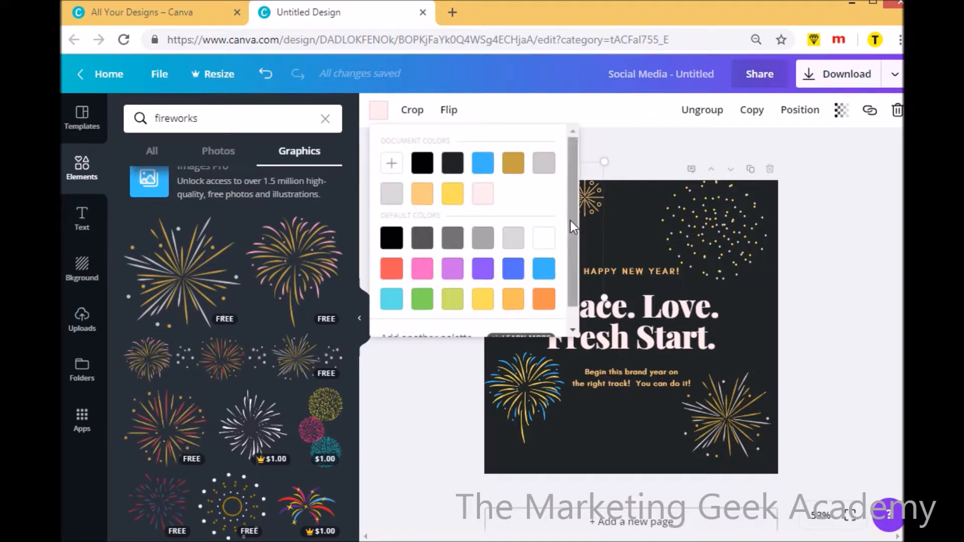
scroll(570, 221, "down", 1)
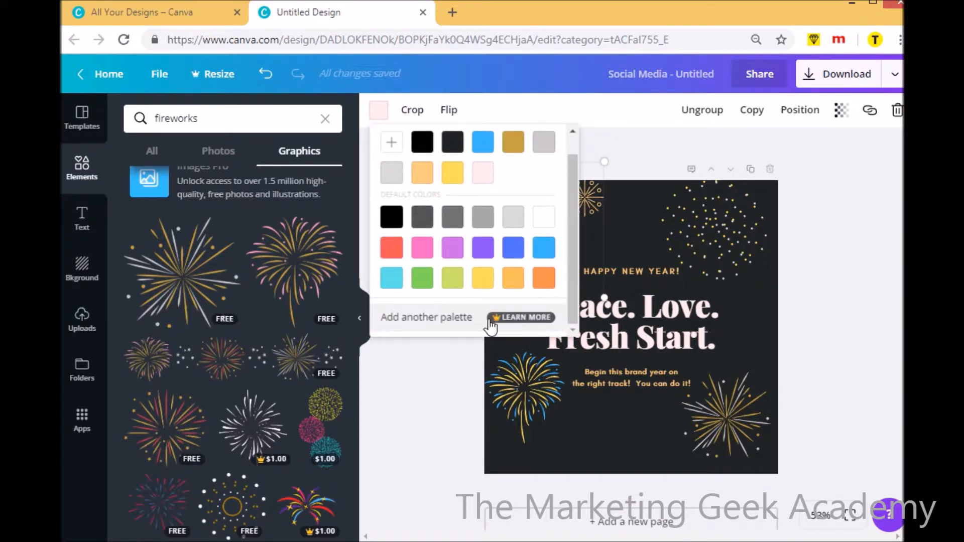
left_click_drag(574, 274, 576, 251)
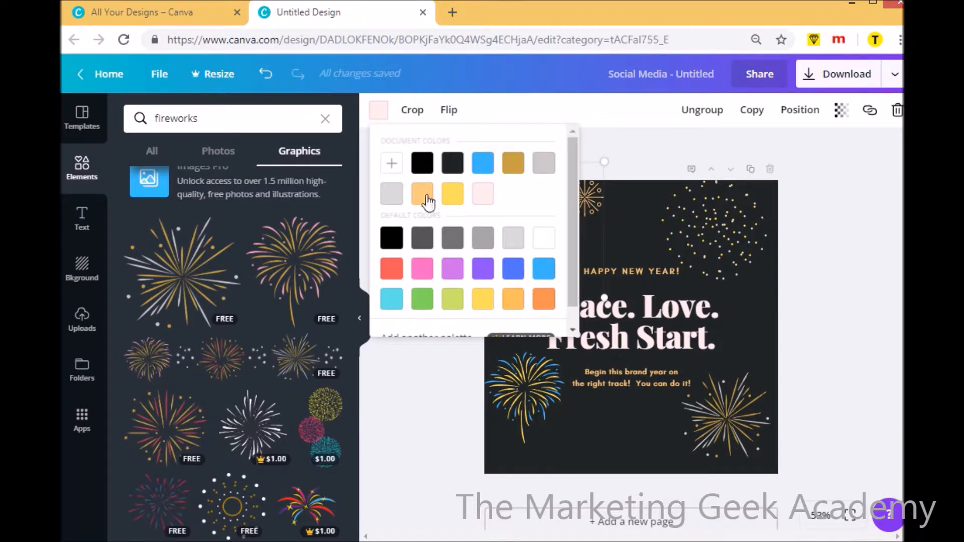
Apply the custom color #fefe11 to the large upper-left firework
left_click(390, 161)
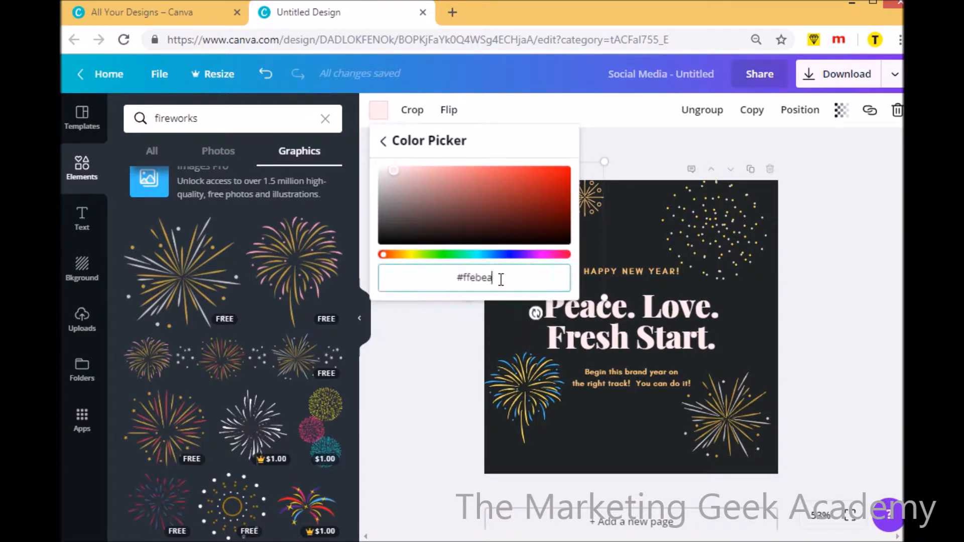
key("BackSpace")
key("BackSpace")
key("BackSpace")
key("BackSpace")
key("BackSpace")
key("BackSpace")
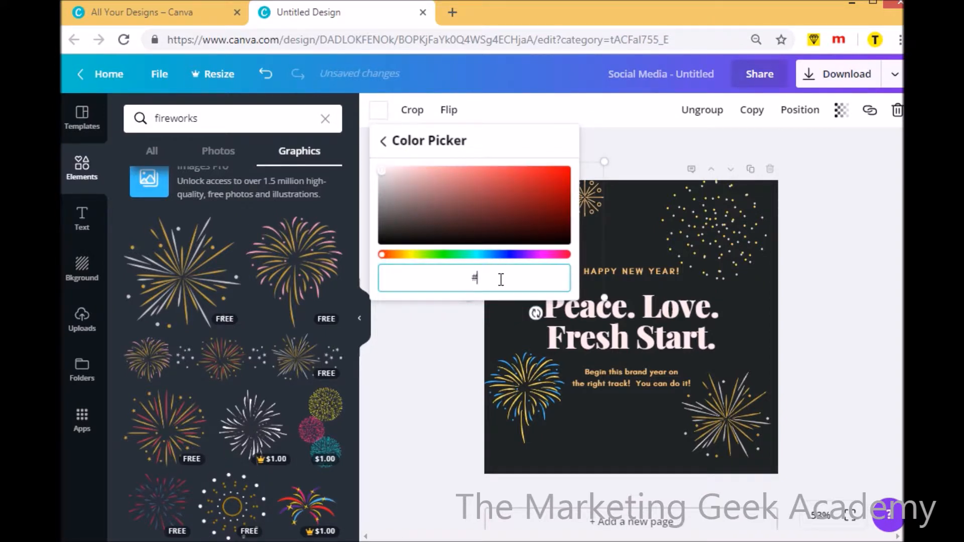
type("fefe")
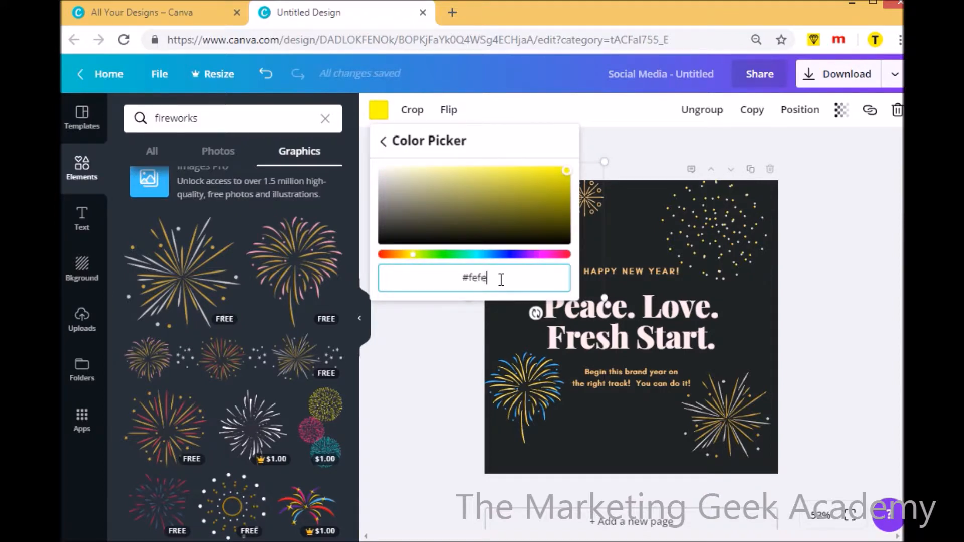
type("11")
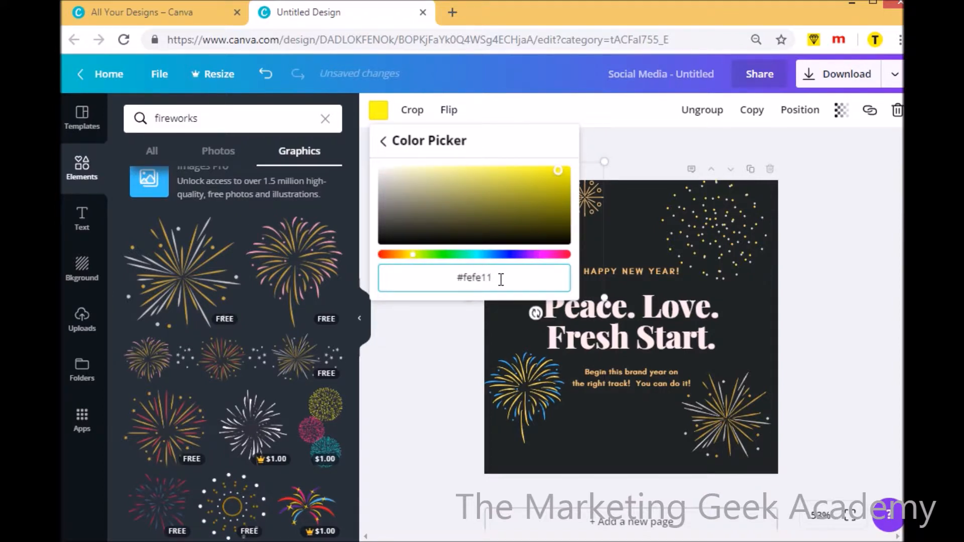
key("Return")
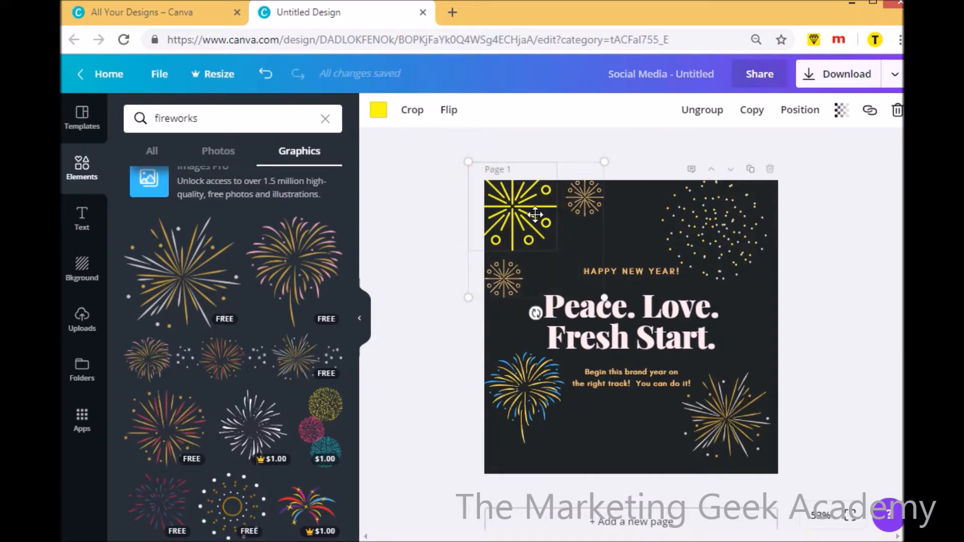
Return the large upper-left firework to the document's pale pink #ffebea and deselect it
left_click(379, 113)
left_click(483, 196)
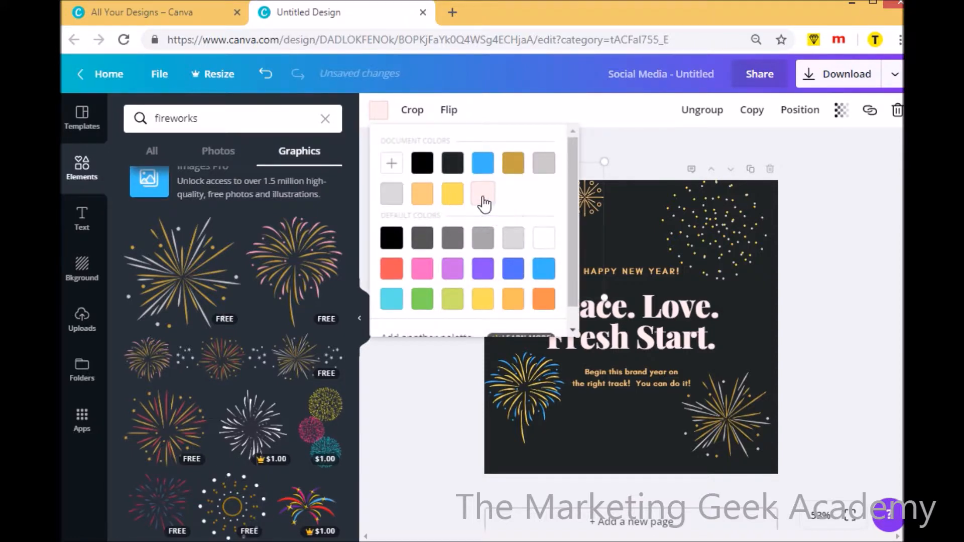
left_click(633, 236)
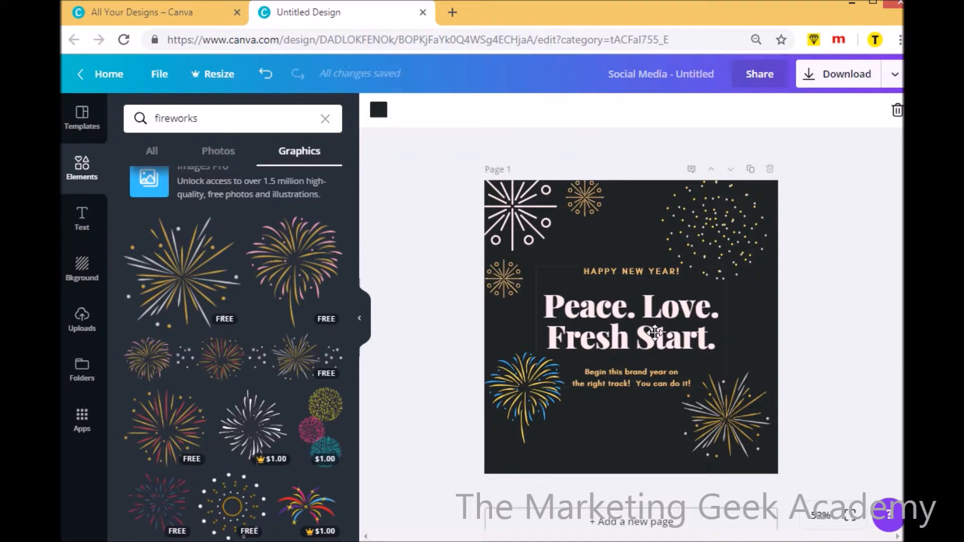
Change the font of the "HAPPY NEW YEAR!" line to Berkshire Swash
left_click(617, 268)
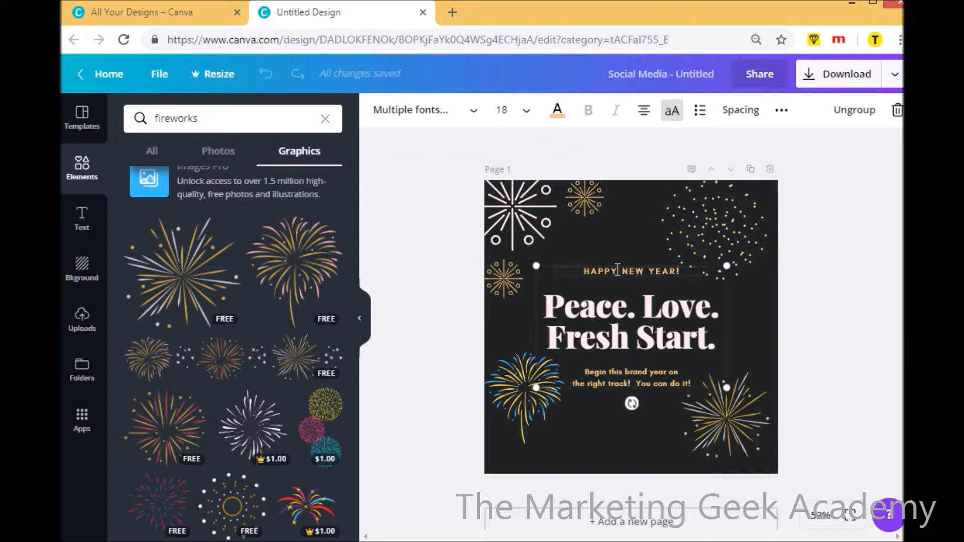
left_click(587, 271)
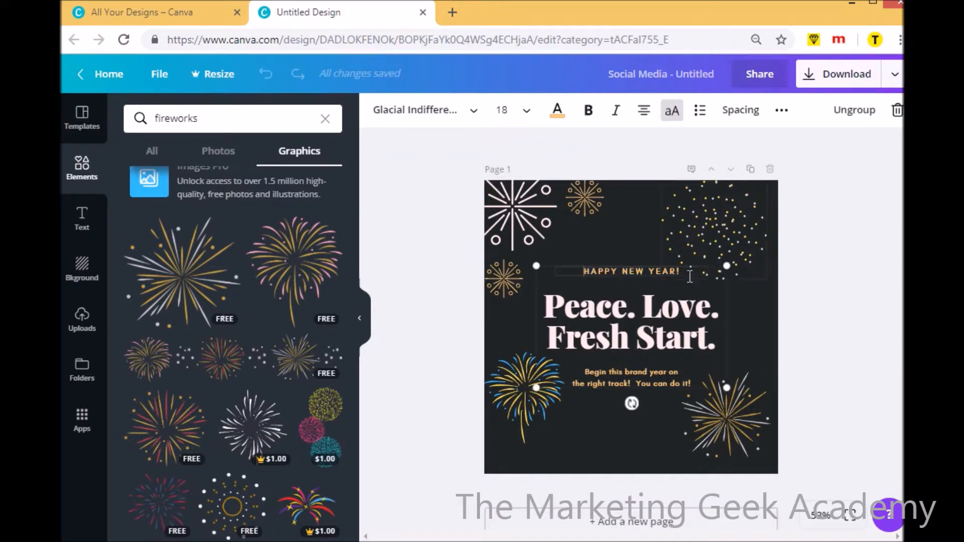
left_click_drag(682, 272, 577, 271)
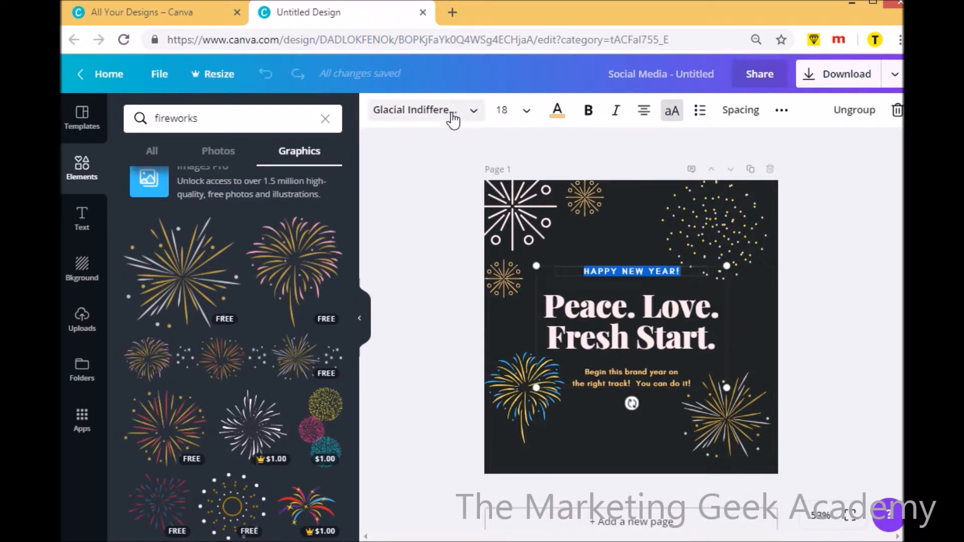
left_click(453, 120)
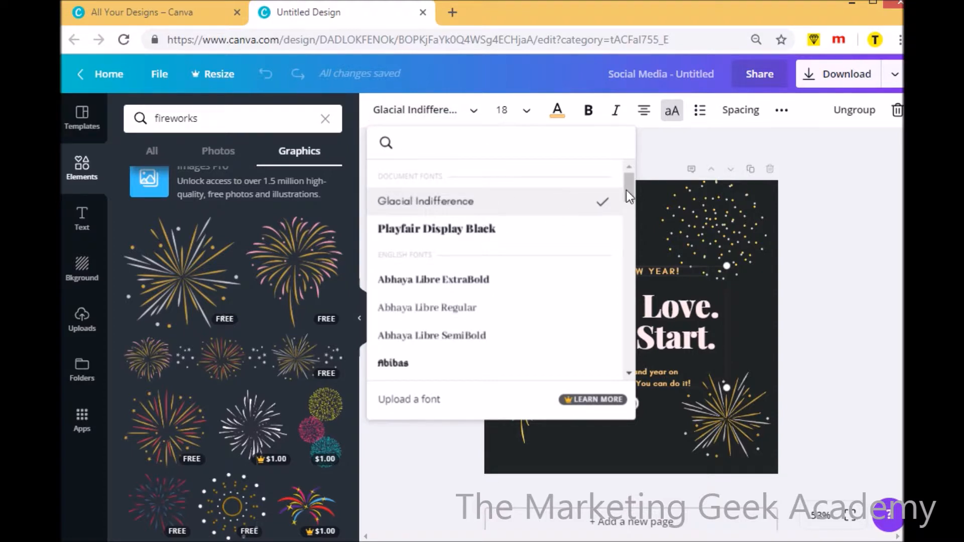
left_click_drag(629, 191, 645, 398)
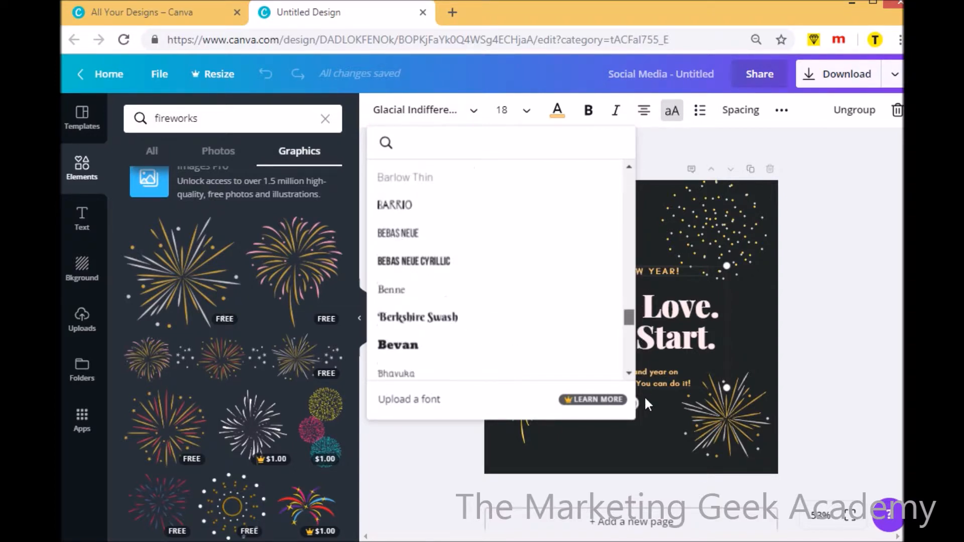
left_click(450, 319)
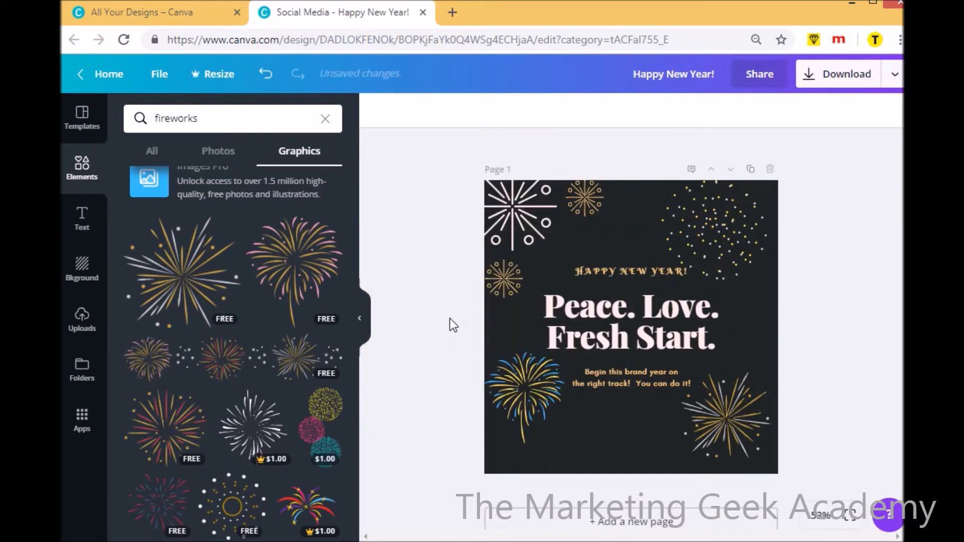
Set the font size of the "HAPPY NEW YEAR!" line to 21
left_click(623, 272)
left_click_drag(623, 273, 572, 270)
left_click(631, 272)
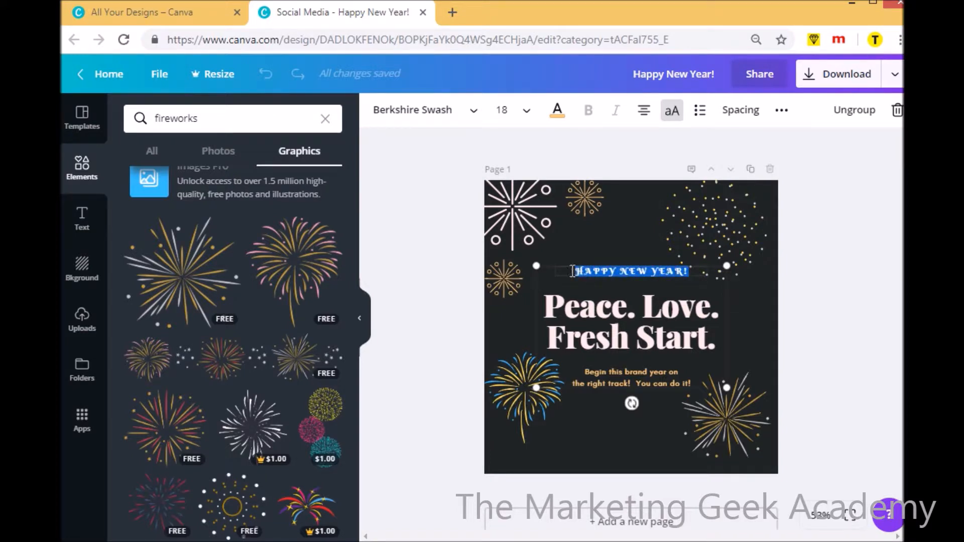
left_click(473, 123)
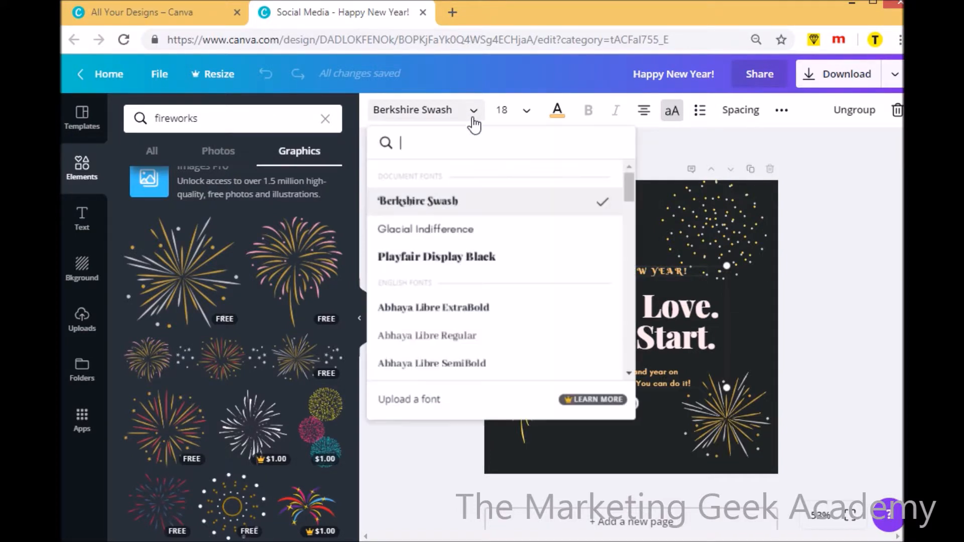
left_click(526, 113)
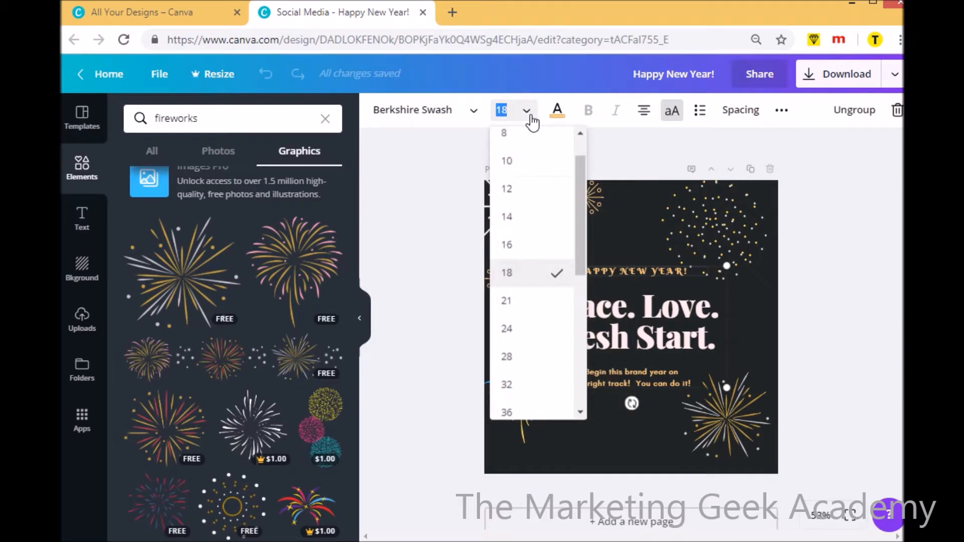
left_click(520, 301)
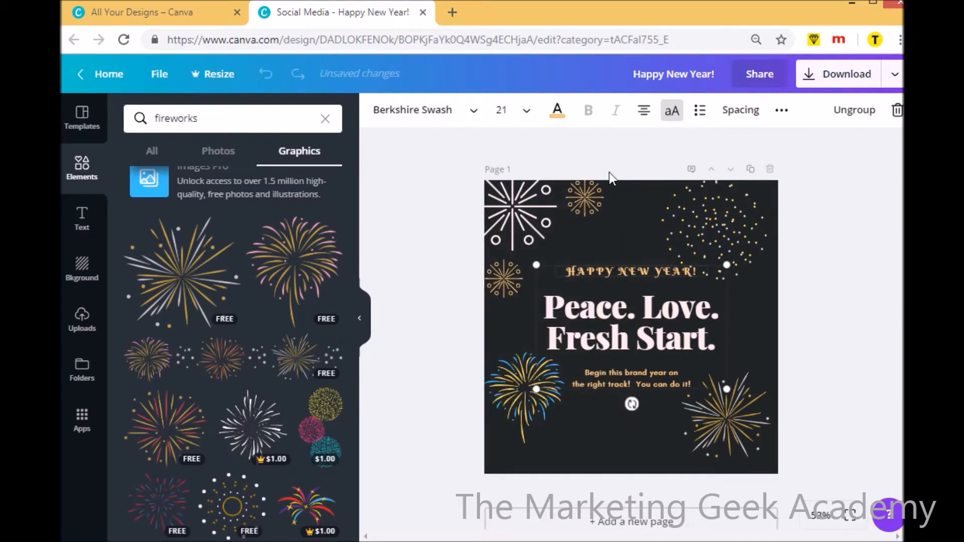
Recolor the "HAPPY NEW YEAR!" line with the default coral red and deselect the text
left_click(558, 111)
left_click(568, 271)
left_click(580, 432)
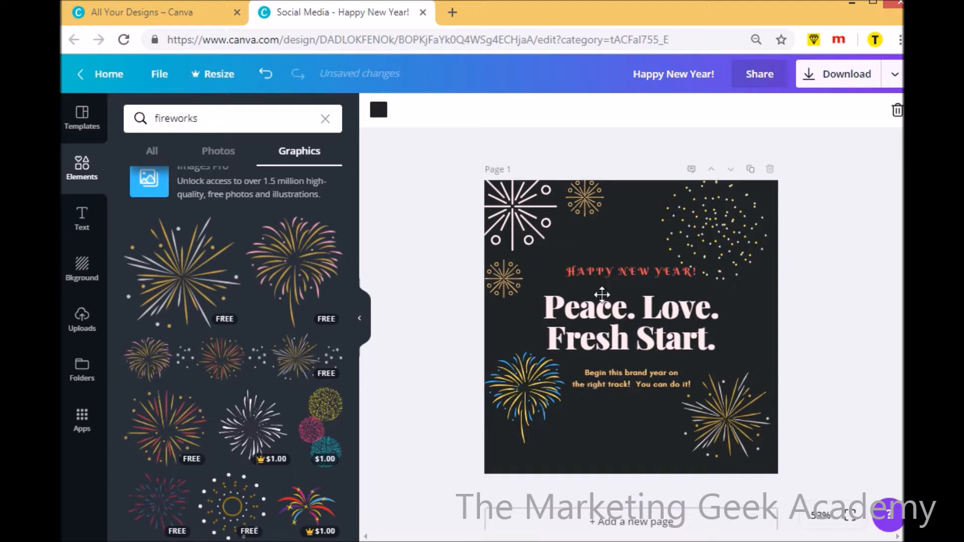
Add a third line reading "Happy 2019." below "Fresh Start." in the headline and deselect it
left_click(601, 312)
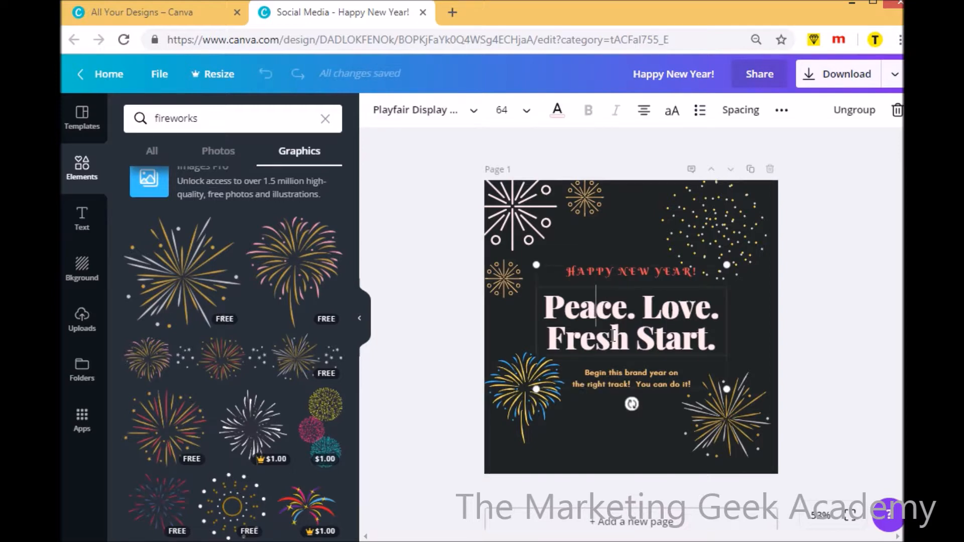
left_click(709, 345)
left_click(723, 345)
key("Return")
type("Happy")
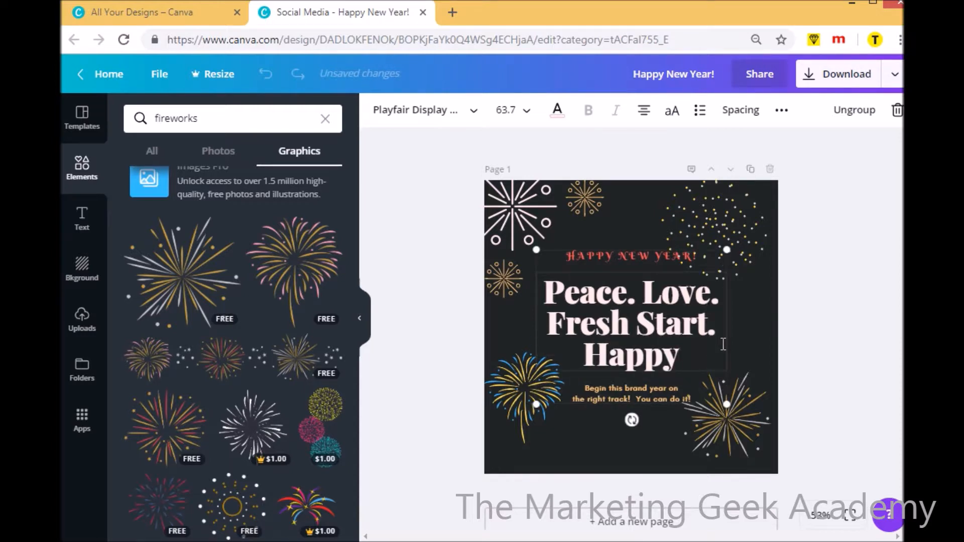
type(" 201")
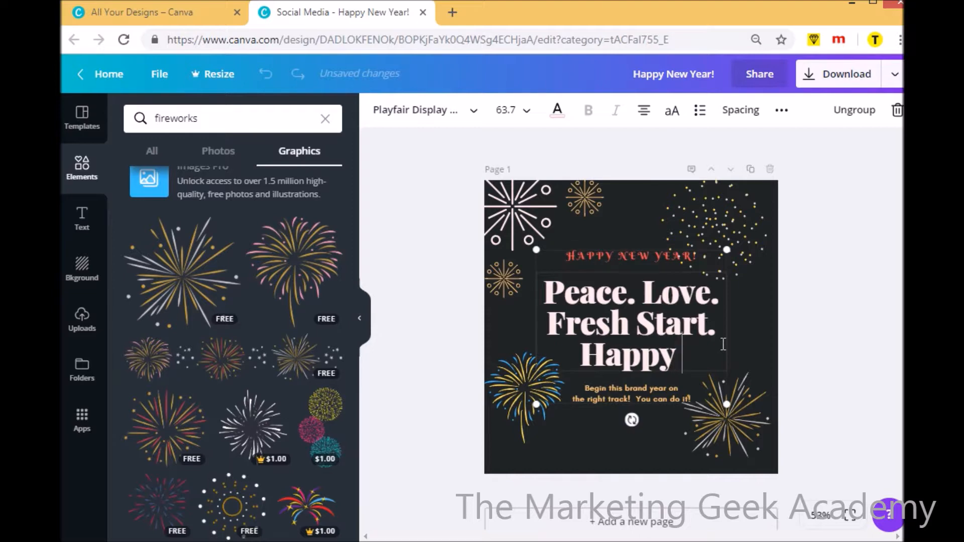
type("9")
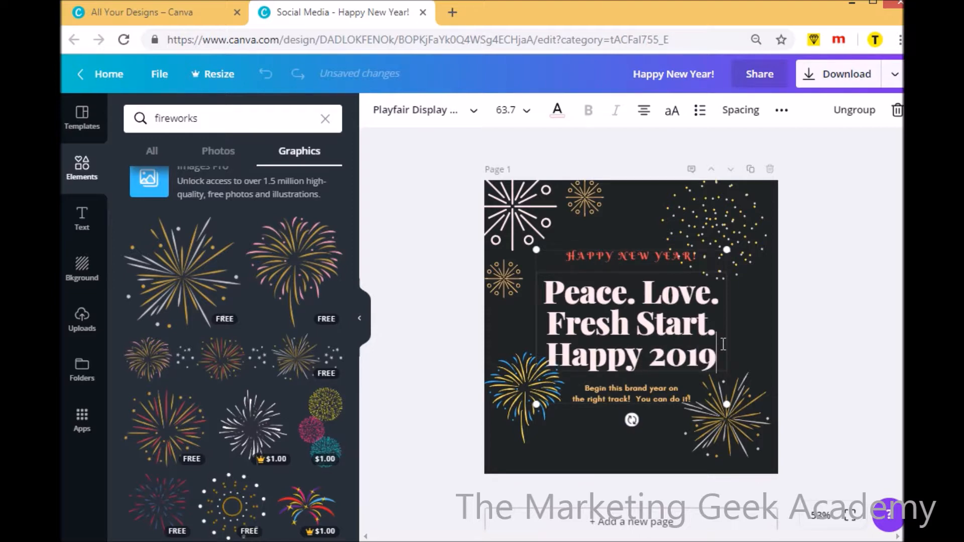
type(".")
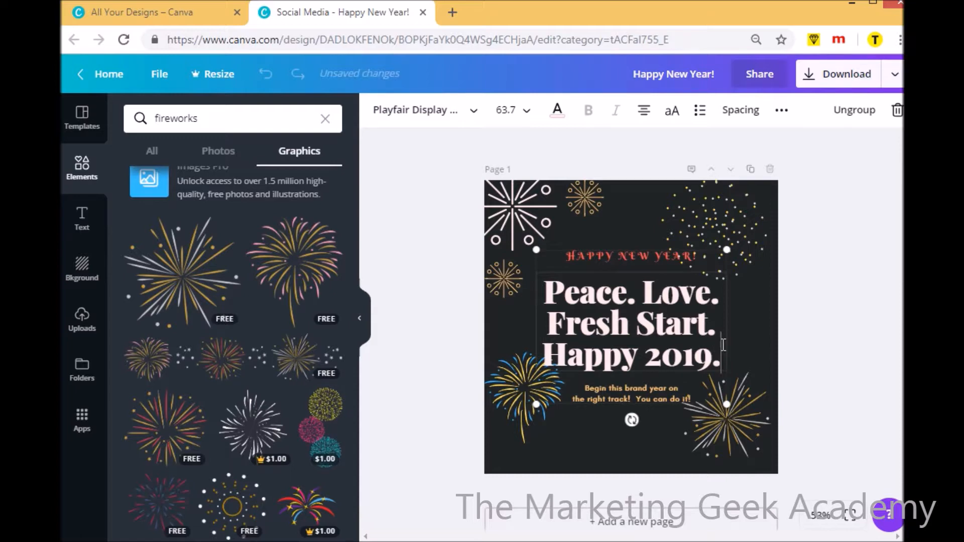
left_click(631, 448)
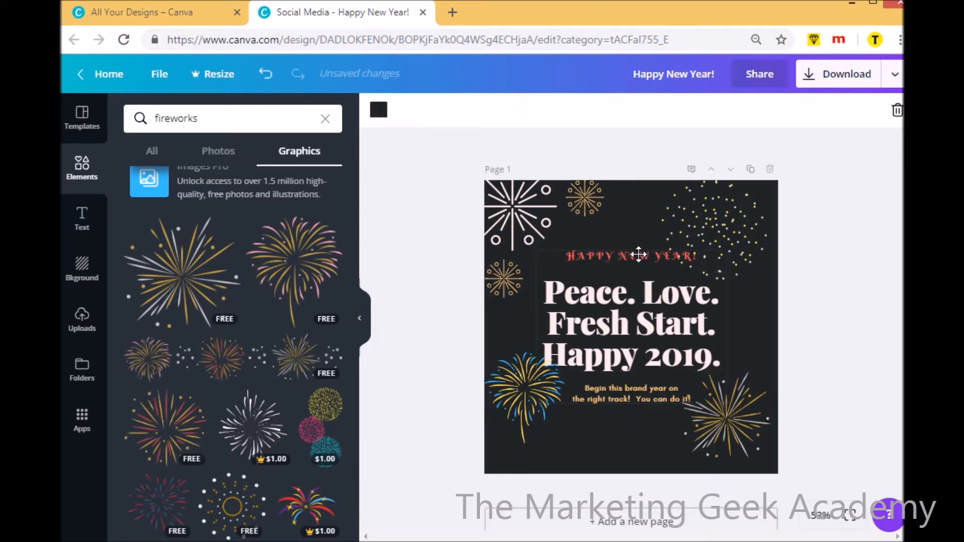
Change the font of the two-line "Begin this brand year on the right track! You can do it!" text to Atma Light
left_click(631, 394)
left_click_drag(586, 391, 701, 405)
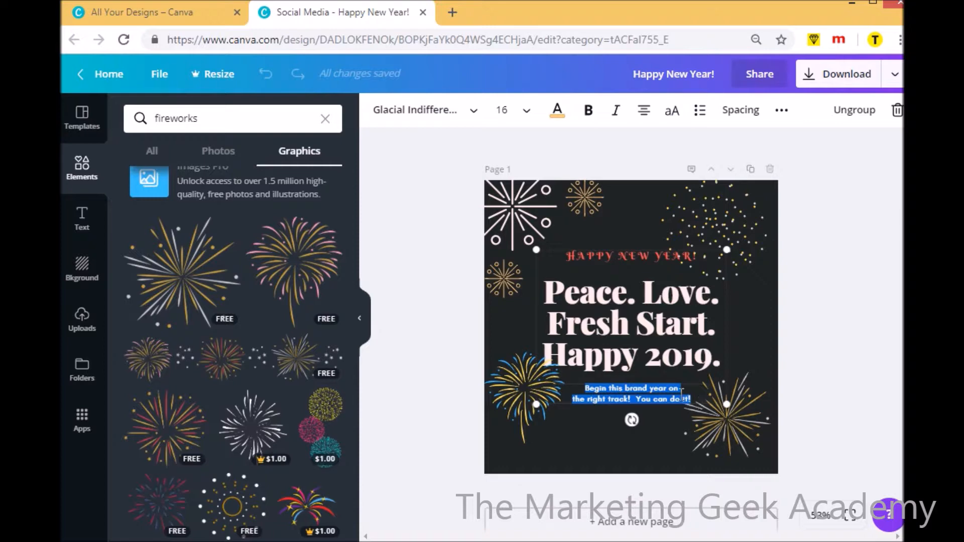
left_click(473, 113)
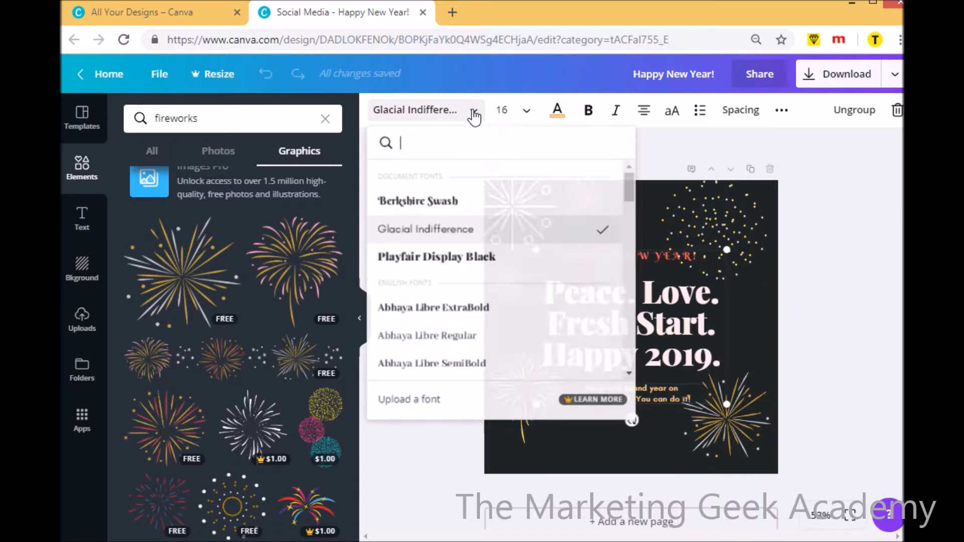
scroll(626, 326, "down", 20)
scroll(626, 326, "down", 10)
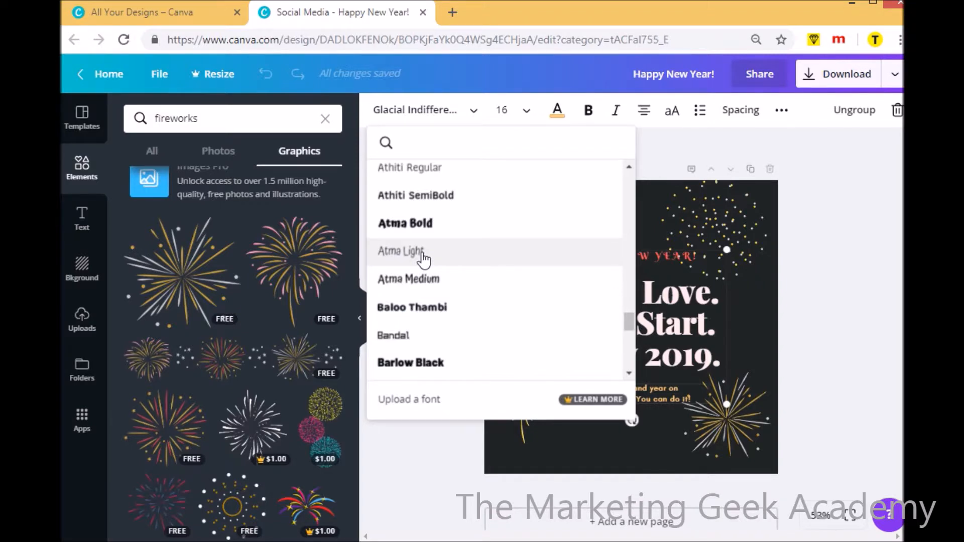
left_click(423, 260)
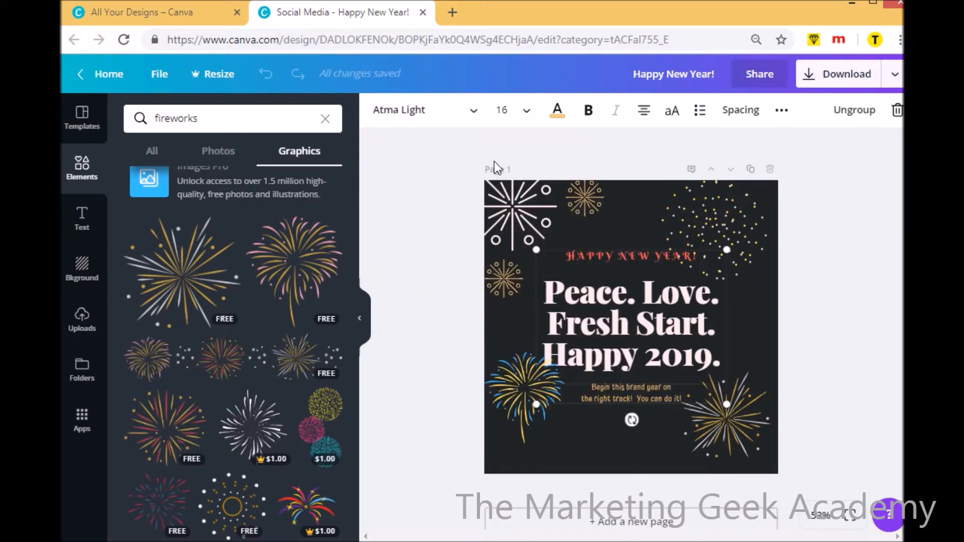
Set the font size of the "Begin this brand year" text to 18 and deselect it
left_click(523, 109)
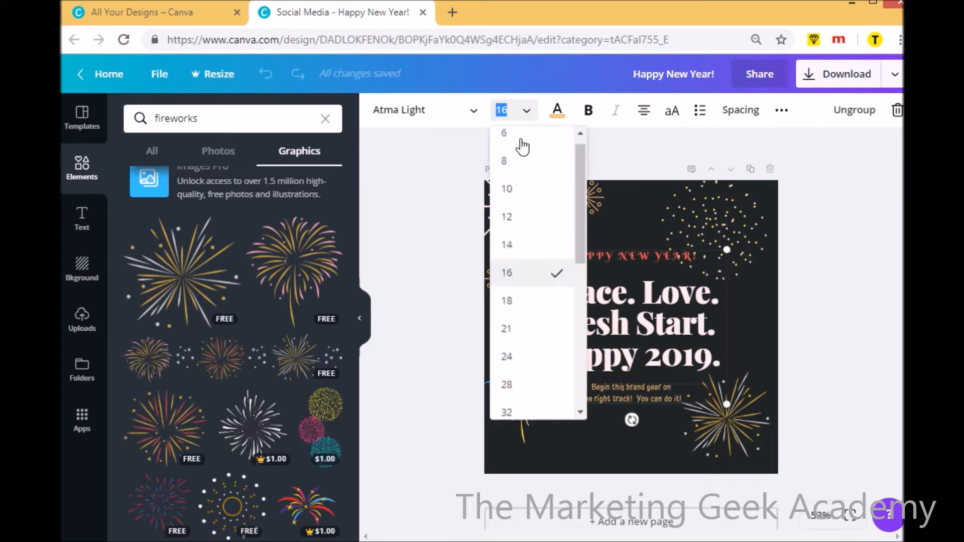
left_click(514, 300)
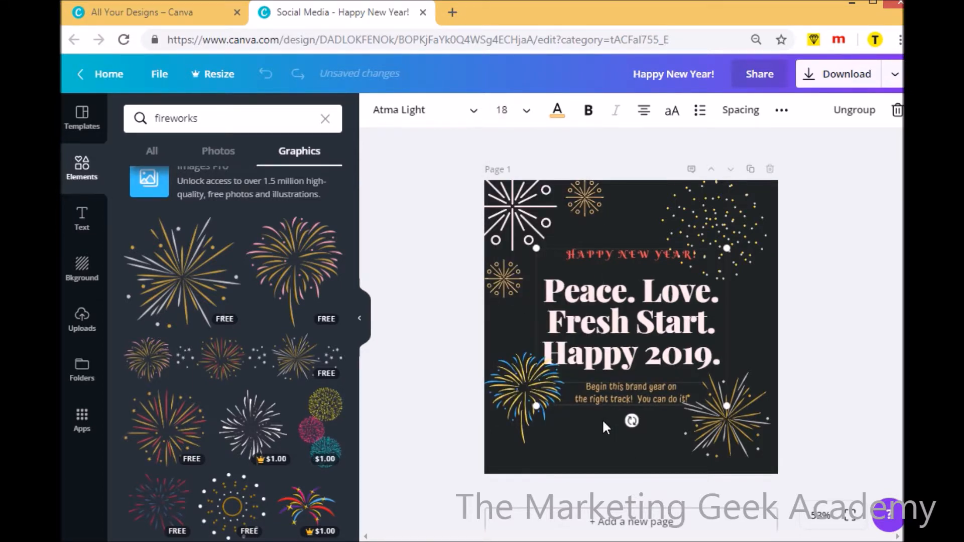
left_click(596, 439)
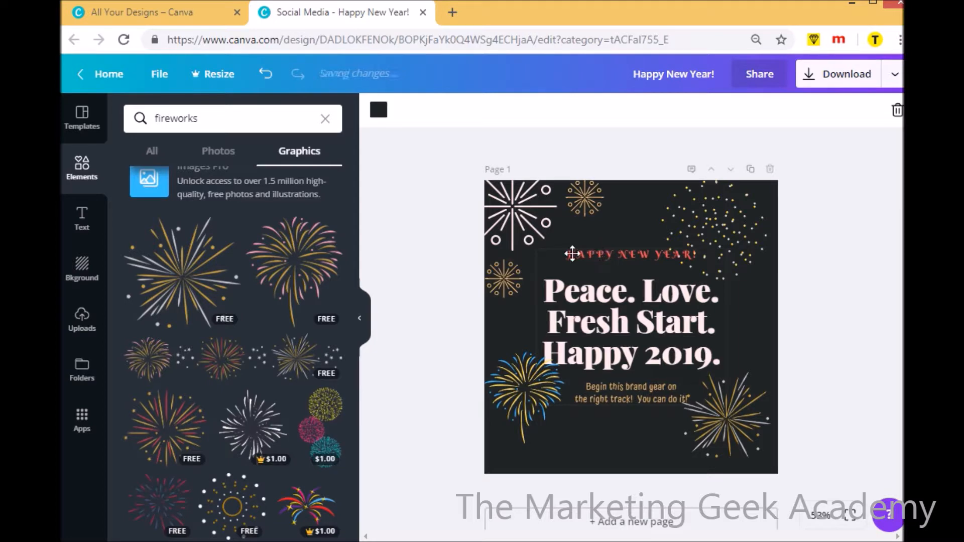
Change the font of the three-line "Peace. Love. Fresh Start. Happy 2019." headline to Berkshire Swash
left_click(657, 255)
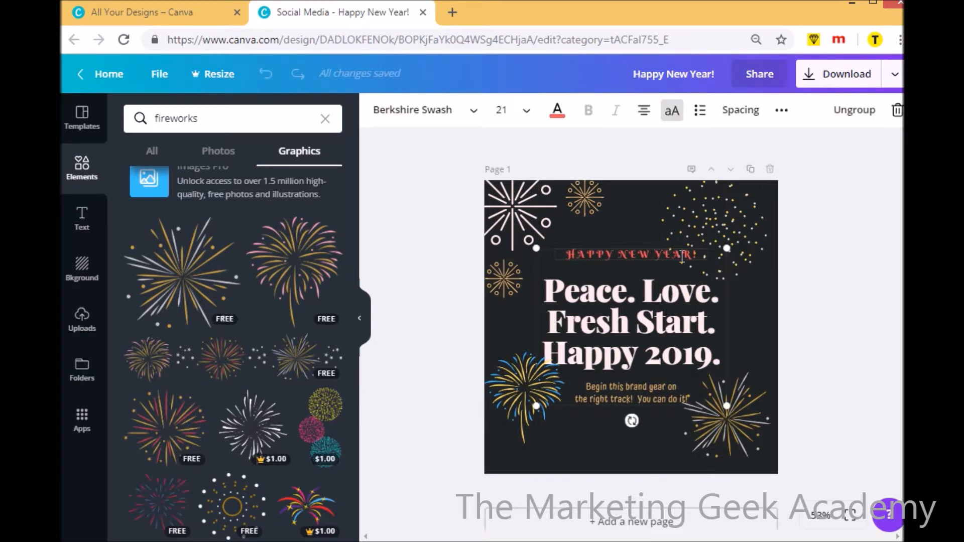
left_click_drag(698, 257, 546, 253)
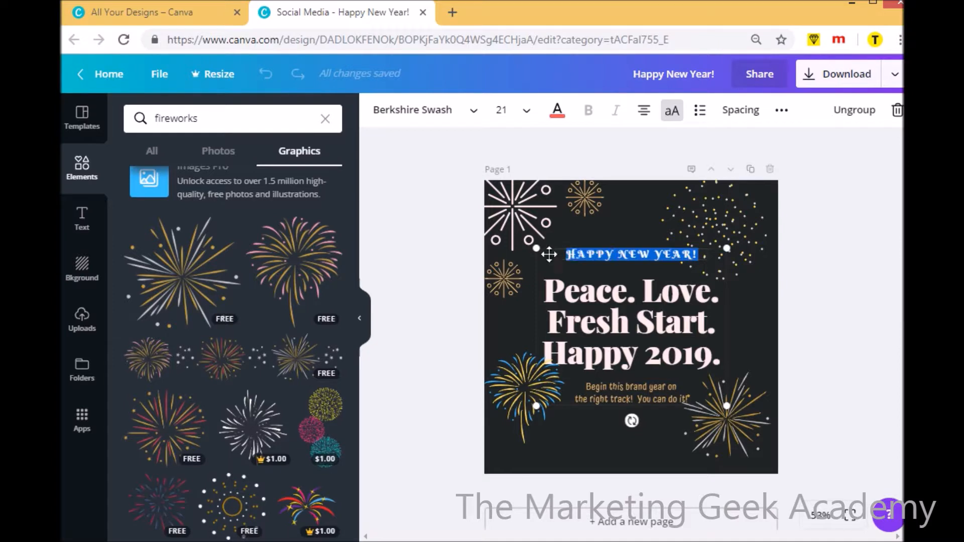
left_click(559, 300)
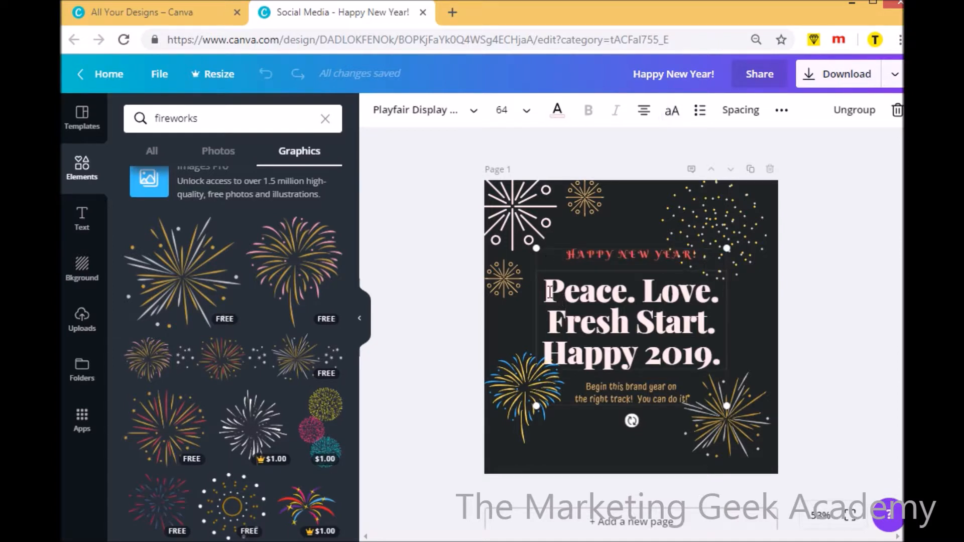
left_click_drag(550, 284, 709, 365)
left_click(709, 358)
left_click_drag(724, 362, 549, 348)
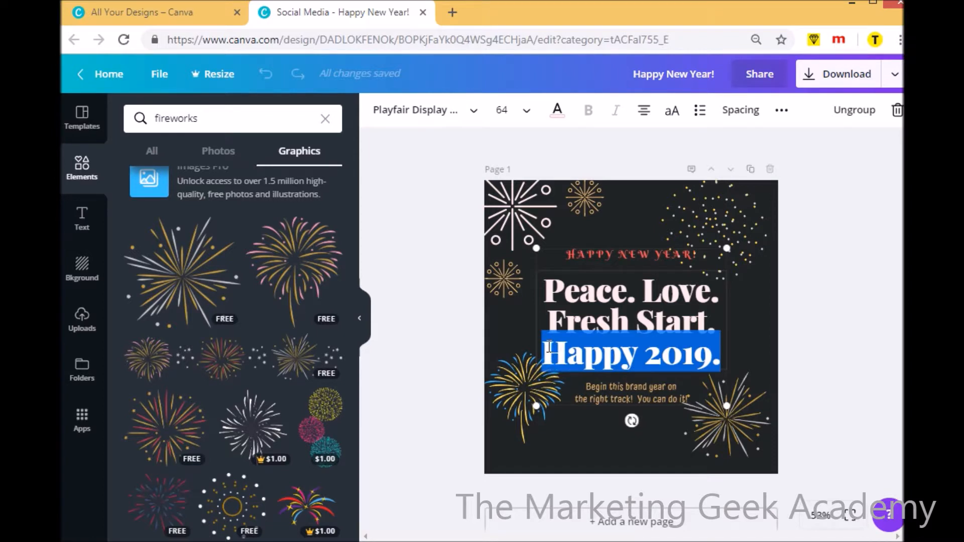
left_click(690, 320)
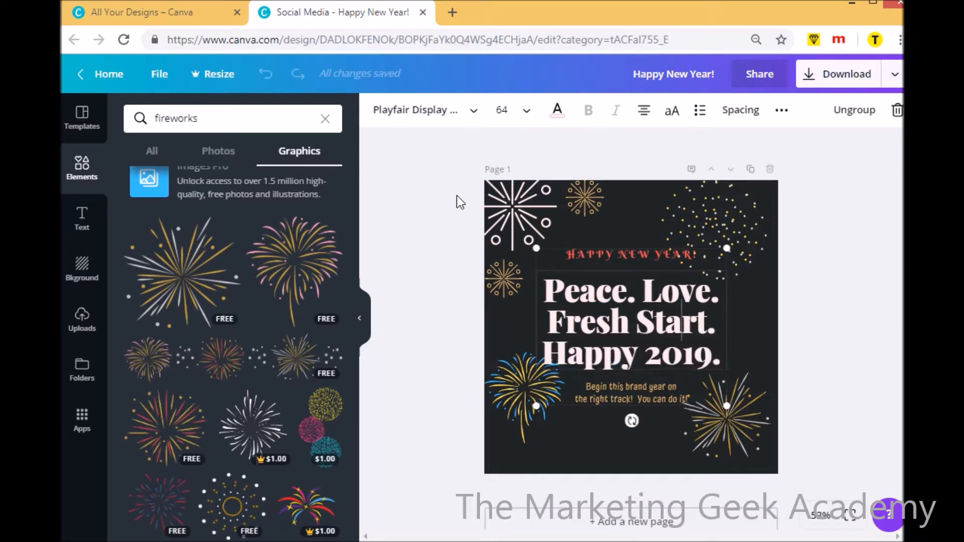
left_click(472, 112)
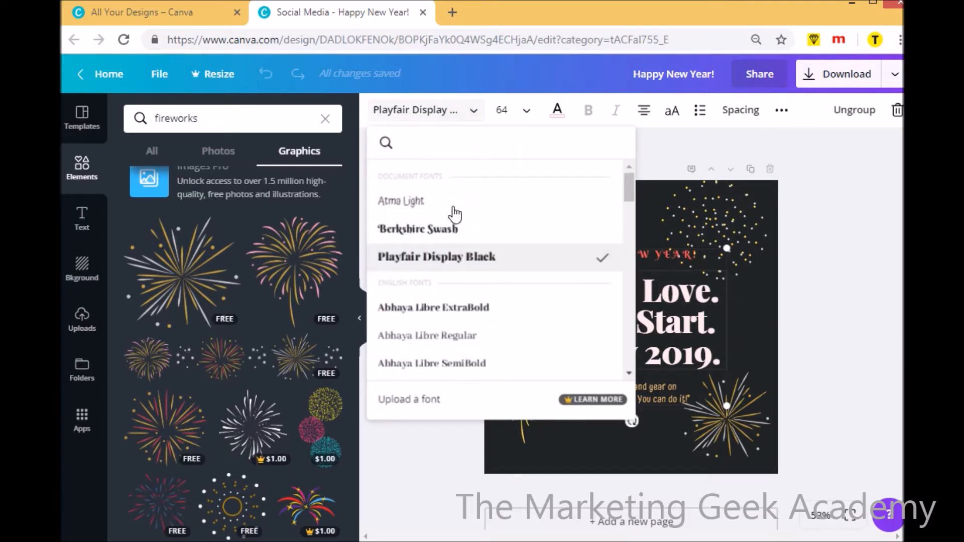
left_click(431, 230)
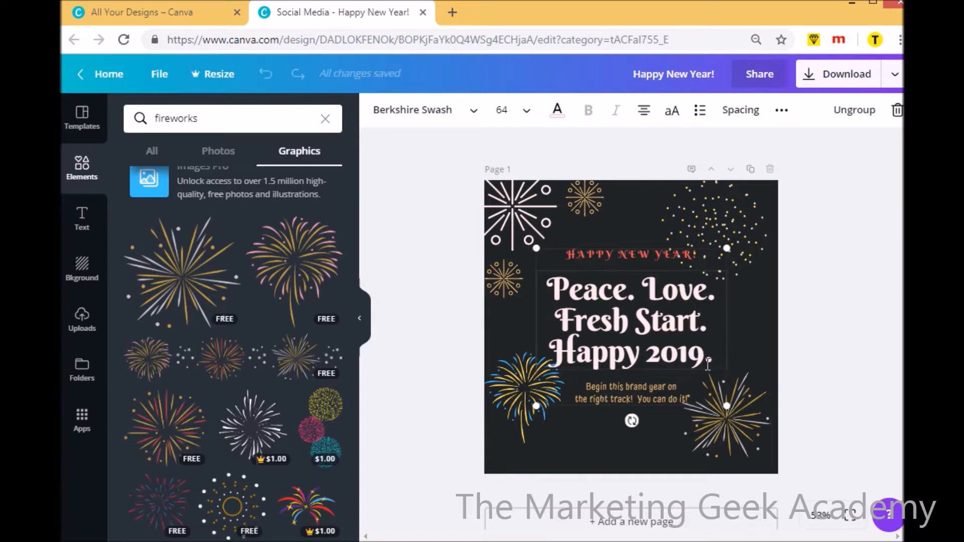
Recolor the "Begin this brand year" text with the default green and deselect it
left_click(608, 394)
left_click_drag(585, 388, 700, 399)
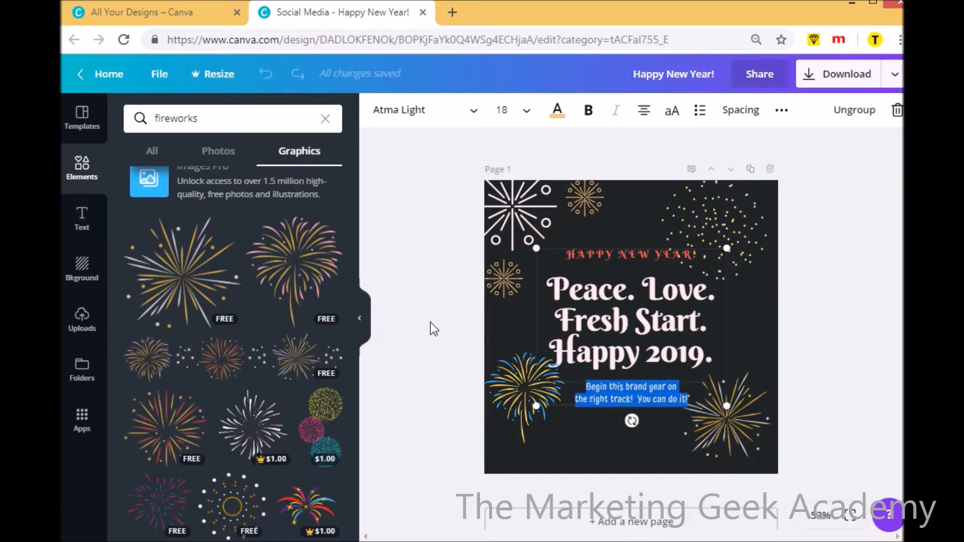
left_click(557, 119)
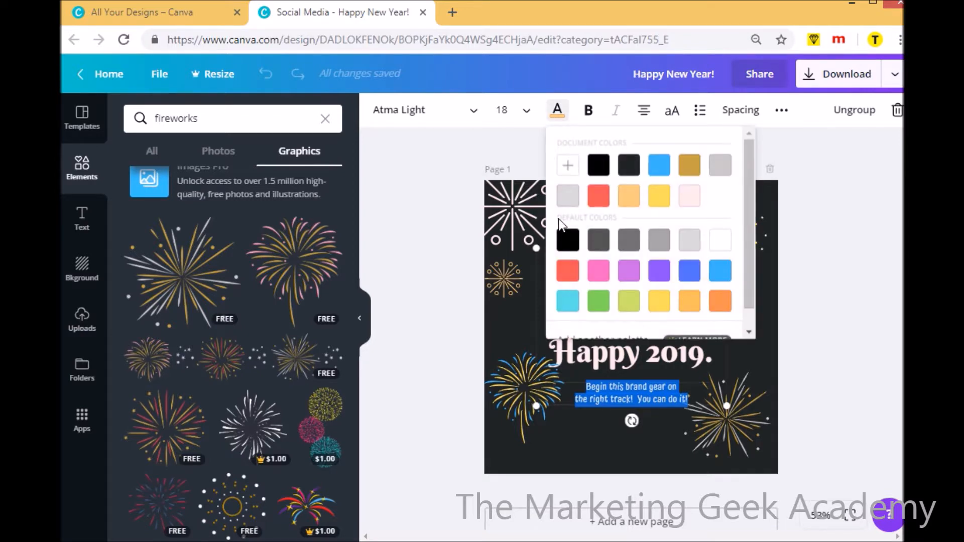
left_click(600, 304)
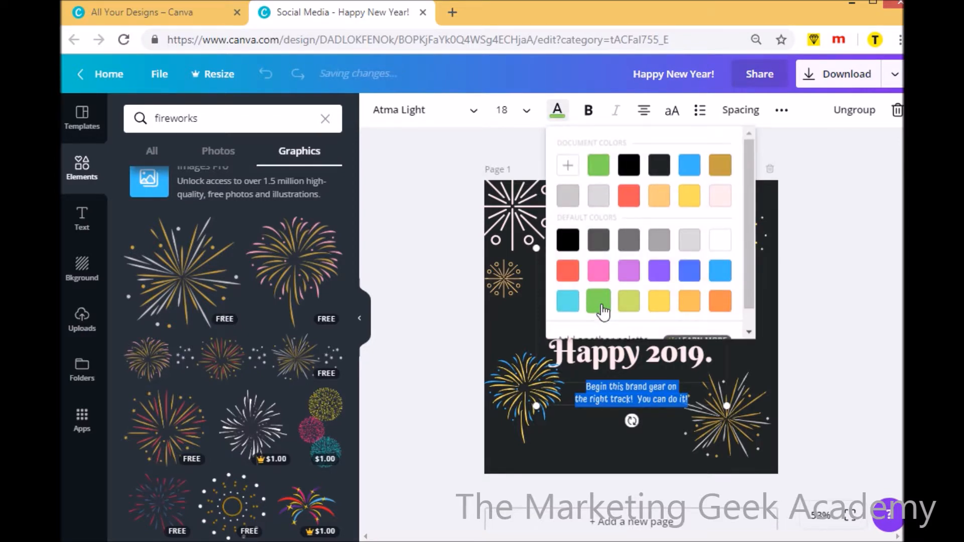
left_click(637, 453)
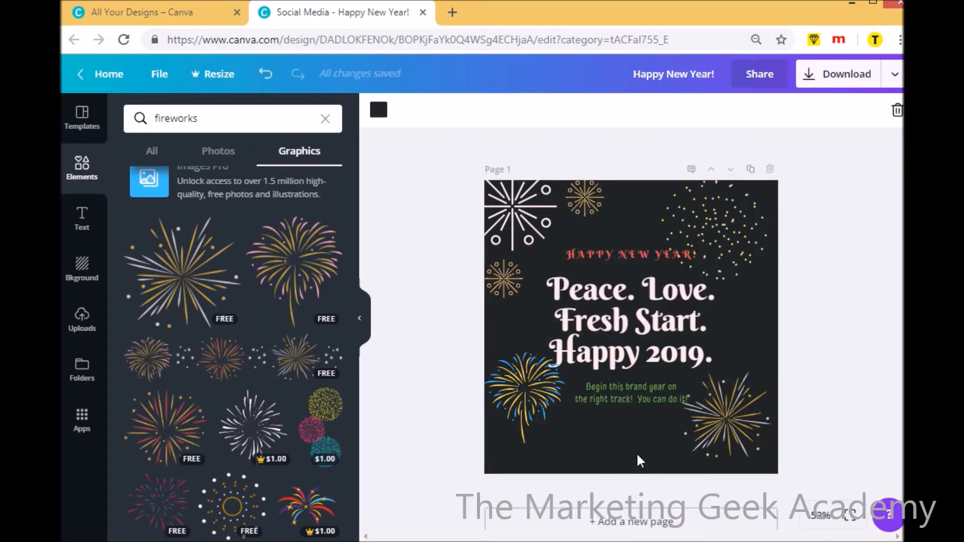
Make the whole green "Begin this brand year" text bold
left_click(588, 389)
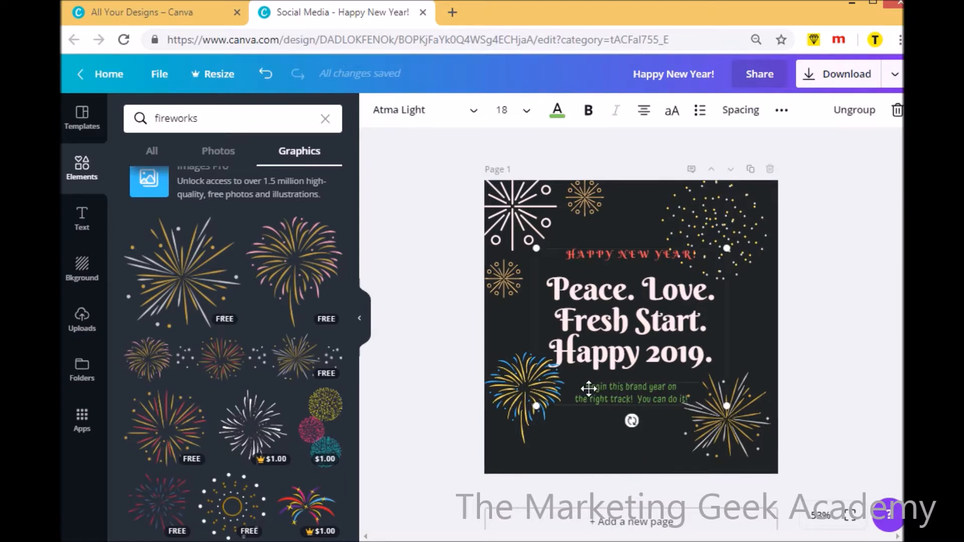
left_click_drag(589, 389, 697, 403)
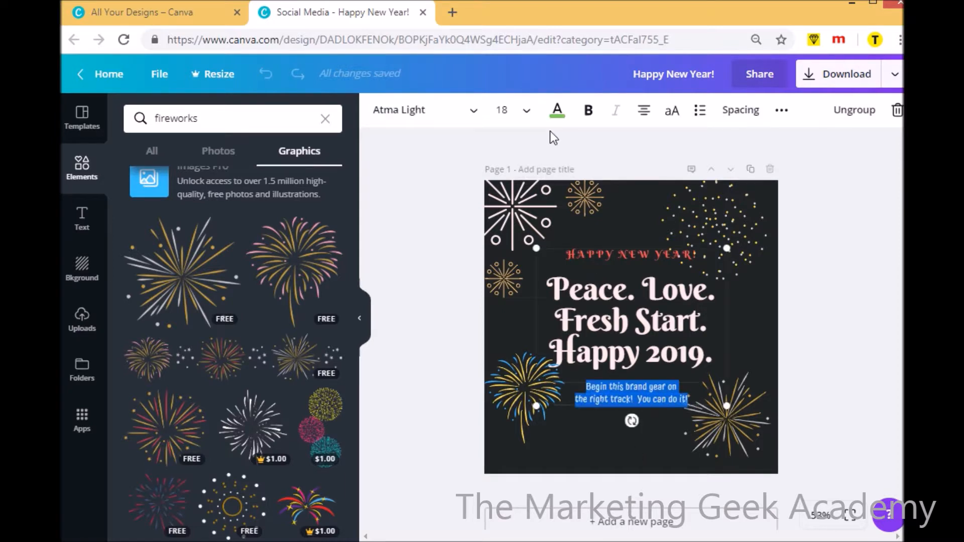
left_click(587, 112)
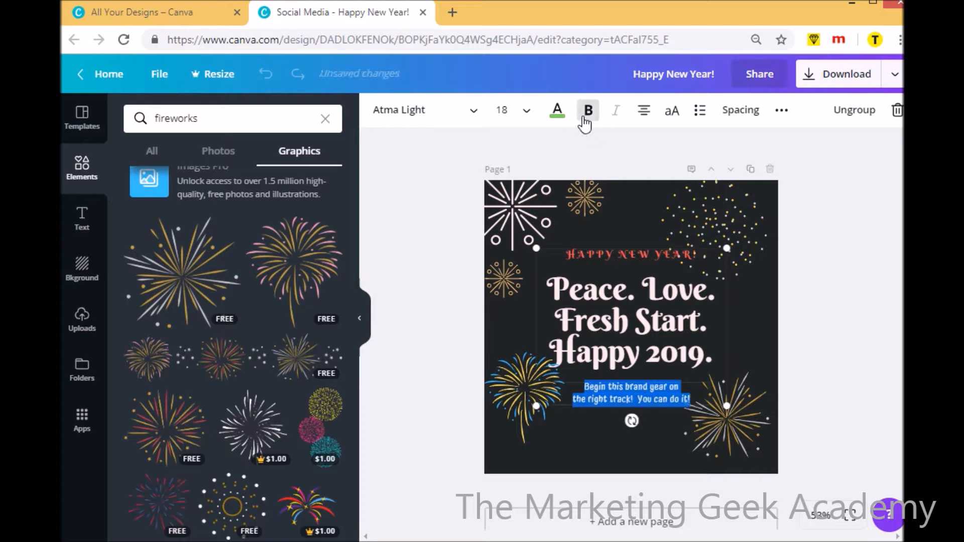
Change the design's background color to the default light gray
left_click(589, 443)
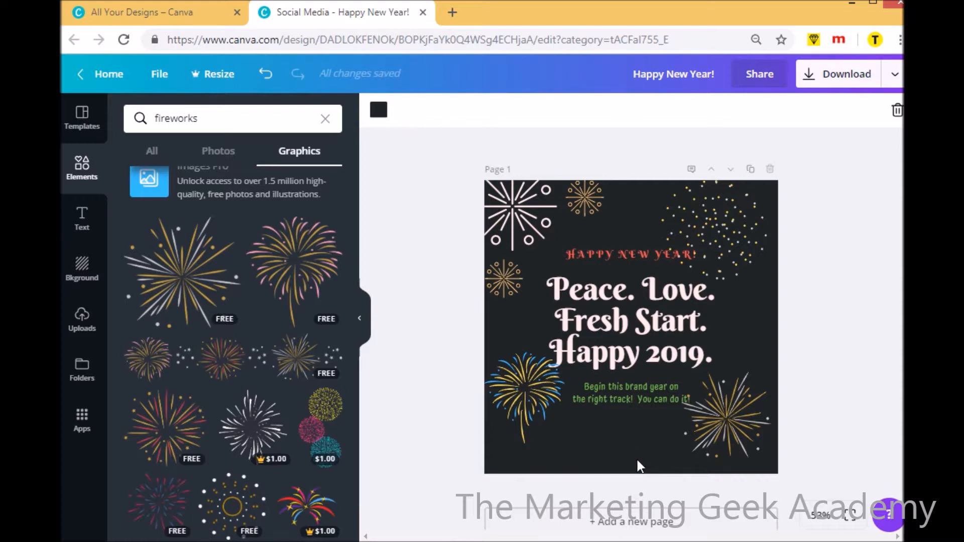
left_click(380, 113)
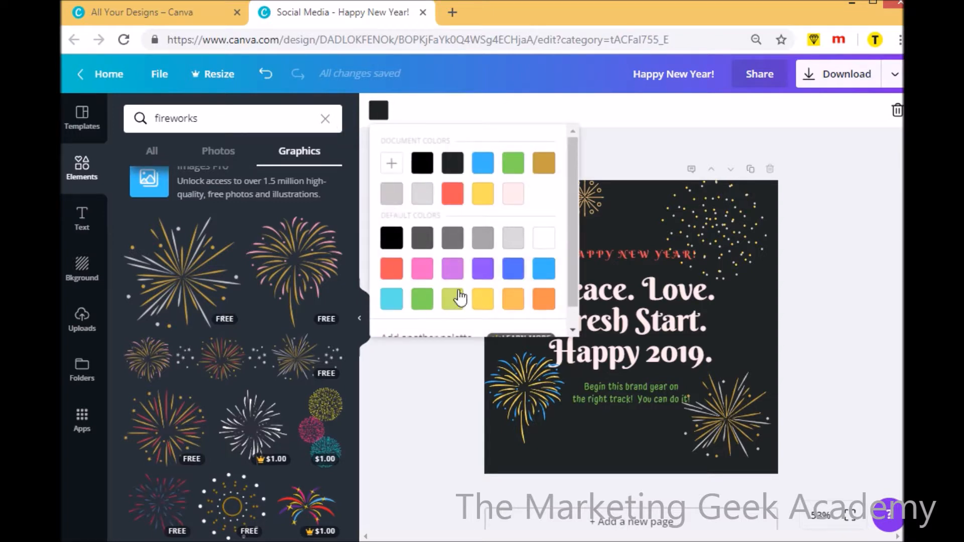
left_click(513, 240)
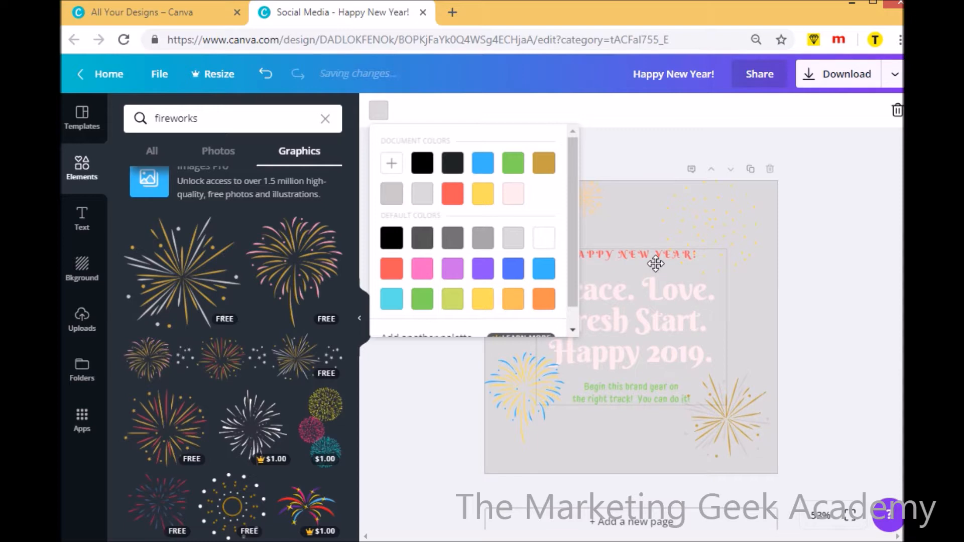
Try the default blue, orange, green and coral red as the design's background color
left_click(514, 276)
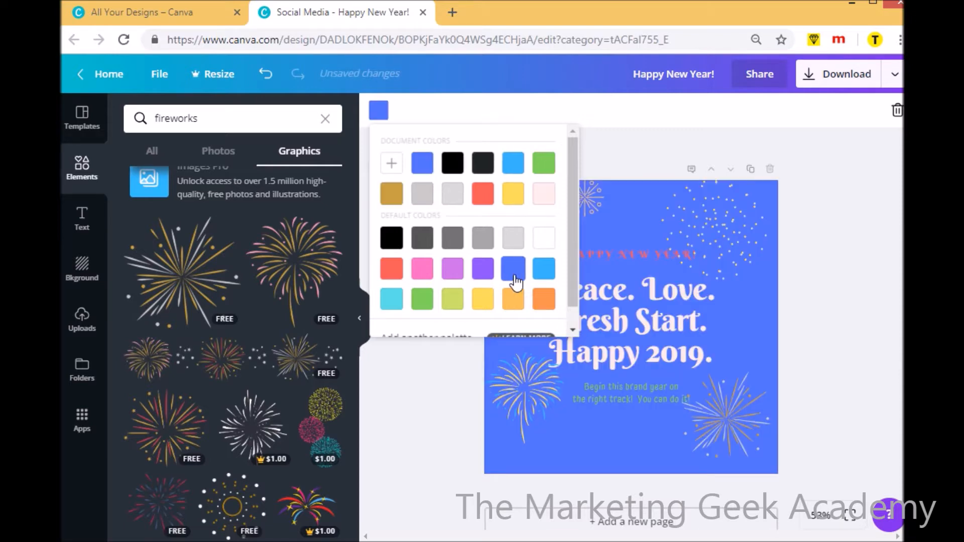
left_click(545, 303)
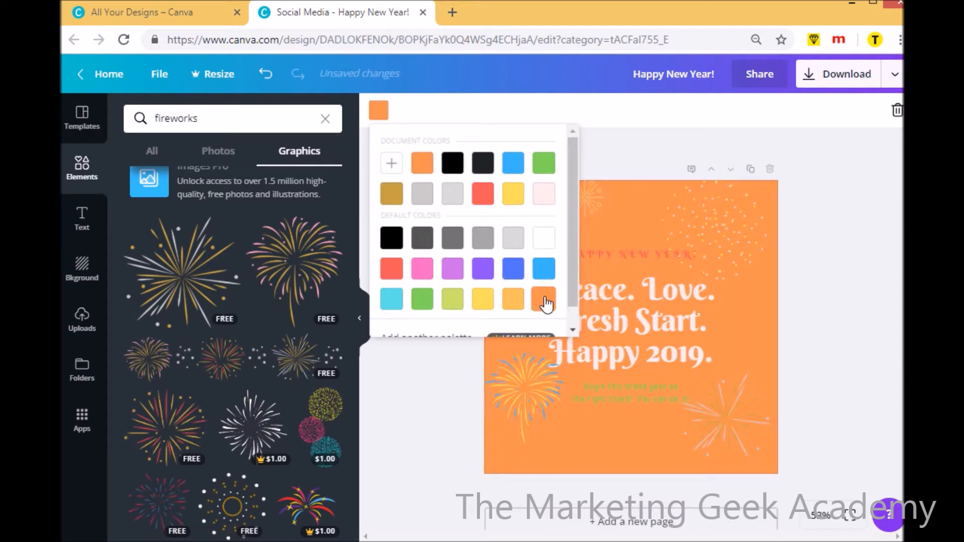
left_click(544, 173)
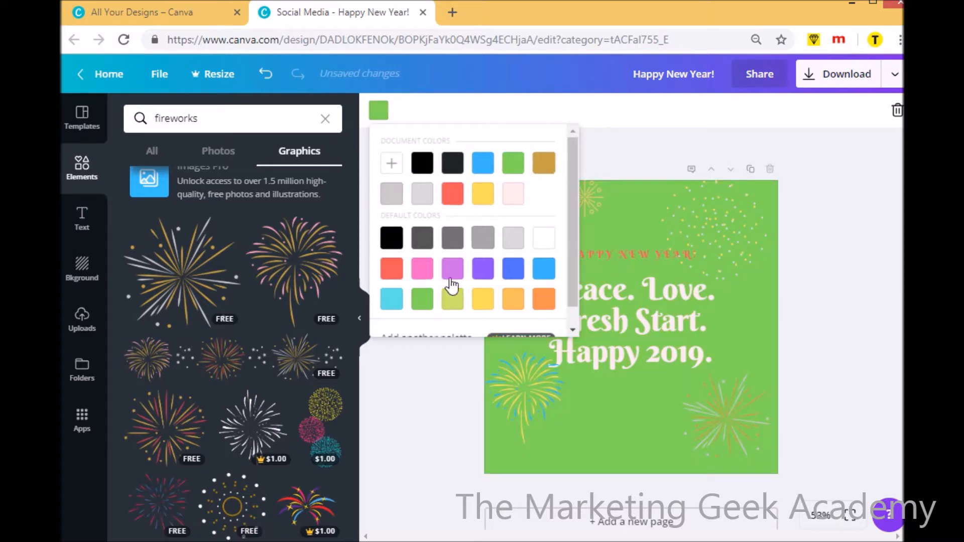
left_click(448, 197)
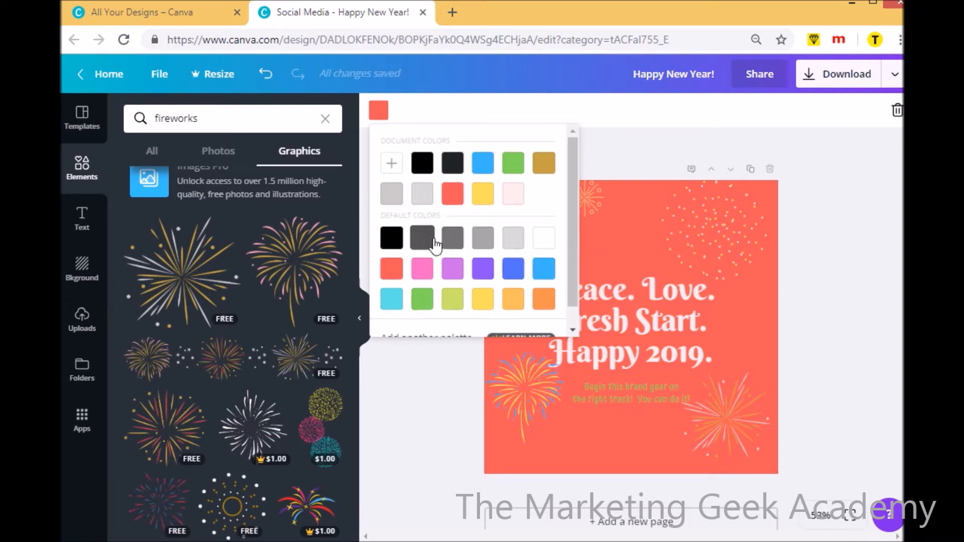
Try medium and dark gray as the background color, settle on black and deselect the background
left_click(451, 241)
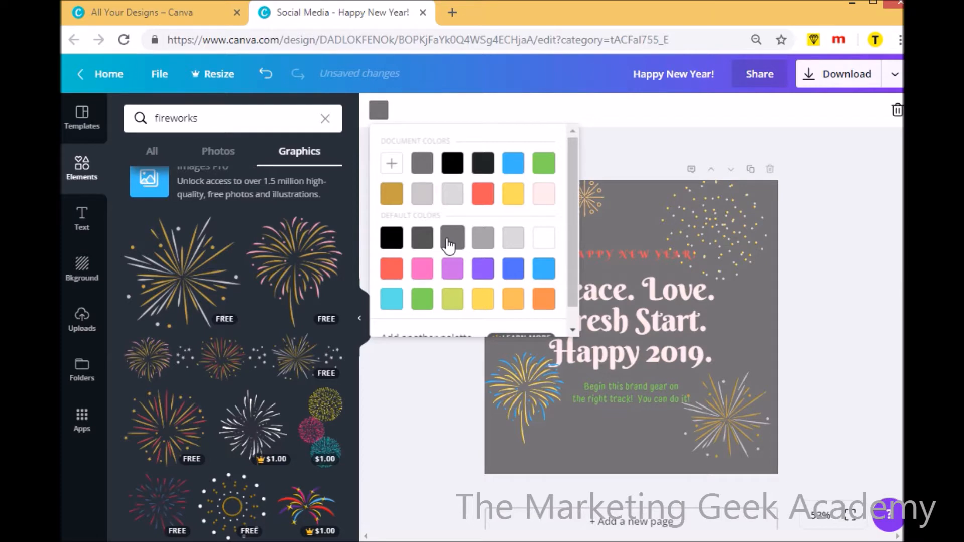
left_click(420, 245)
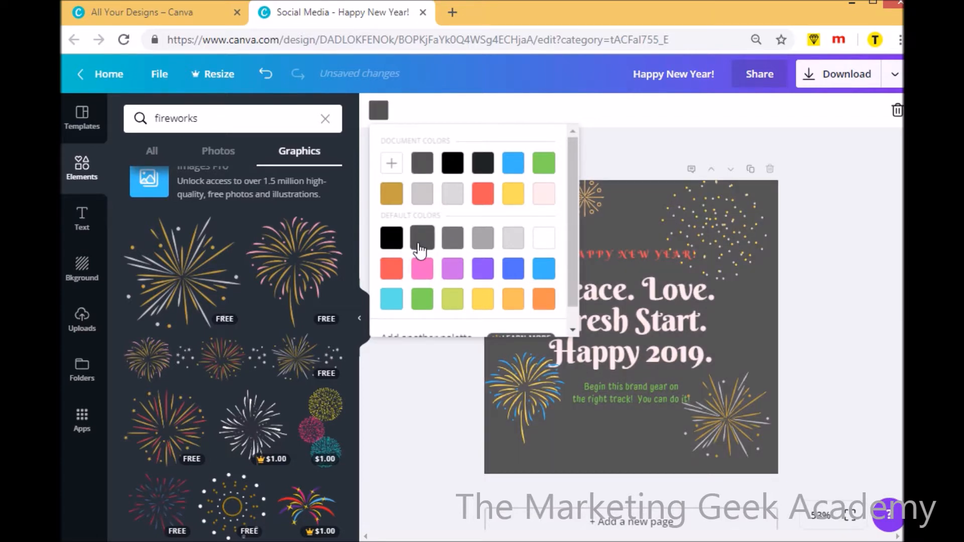
left_click(391, 238)
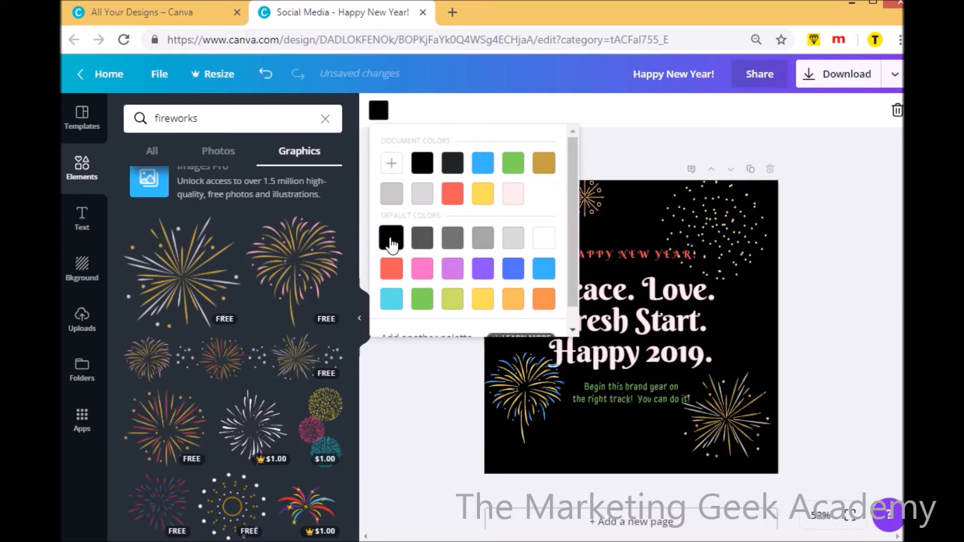
left_click(808, 354)
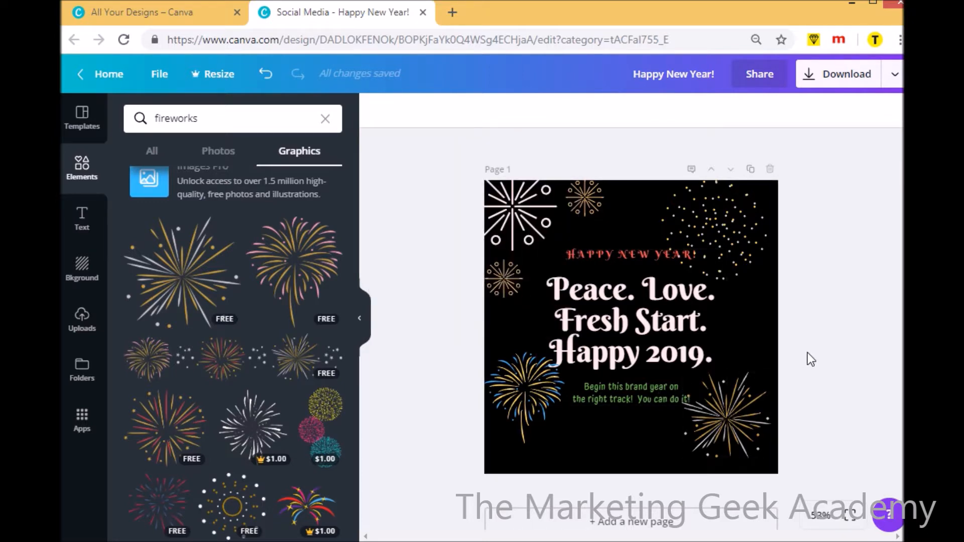
left_click(614, 252)
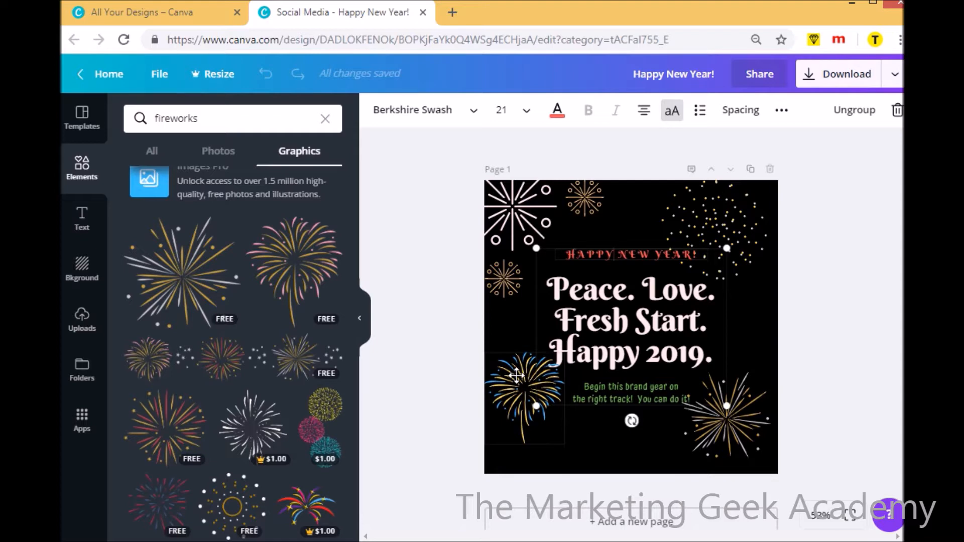
left_click(880, 307)
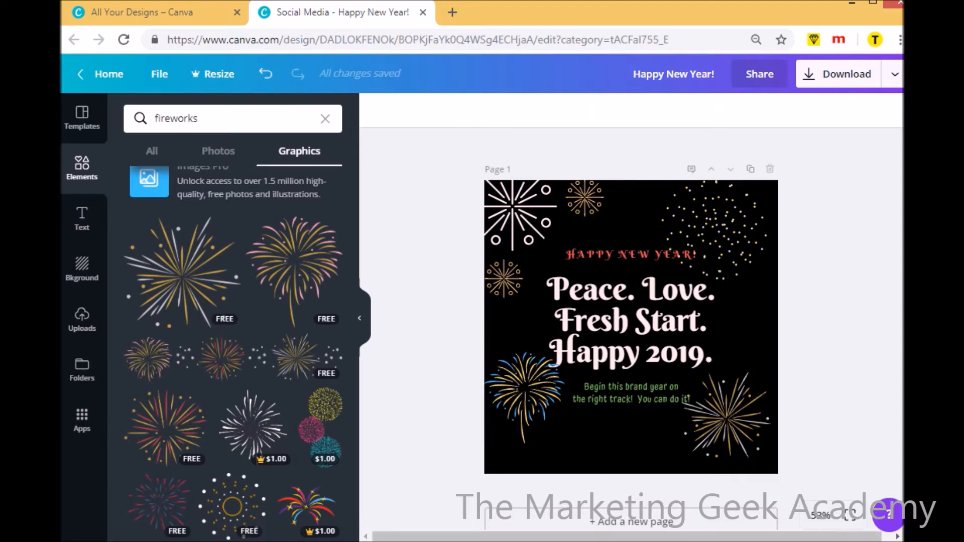
Try the turquoise gradient, green leaves, pale misty mountains and dotted mint backgrounds from the background library on the design
scroll(702, 344, "down", 2)
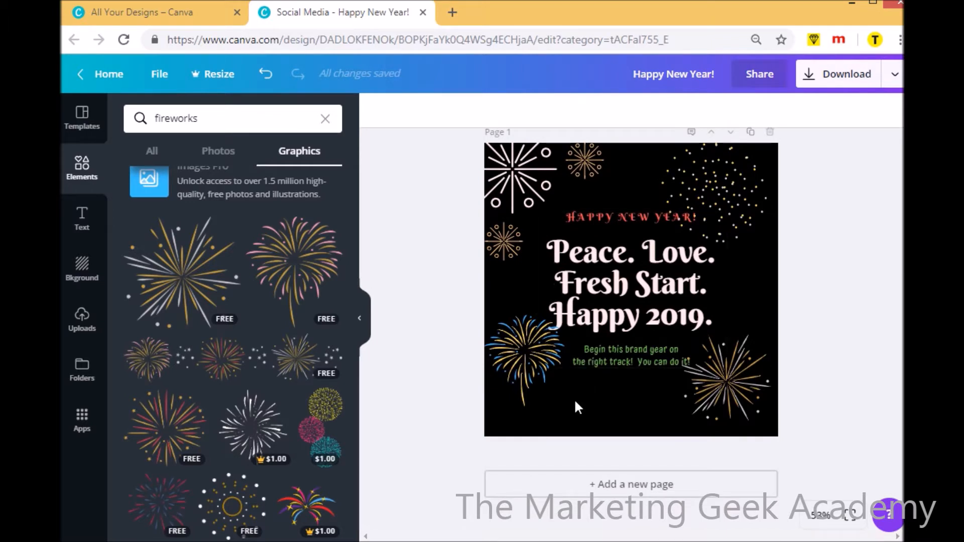
left_click(83, 265)
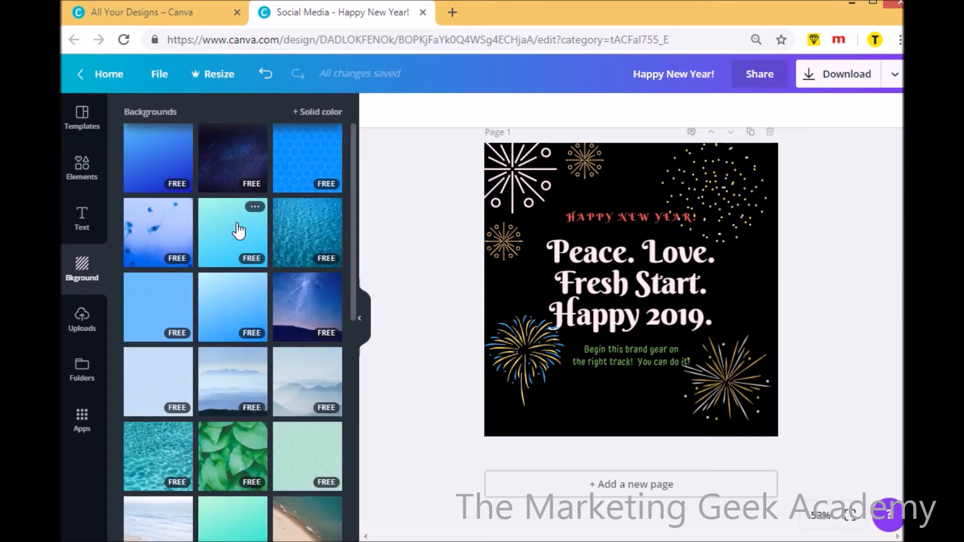
left_click(239, 230)
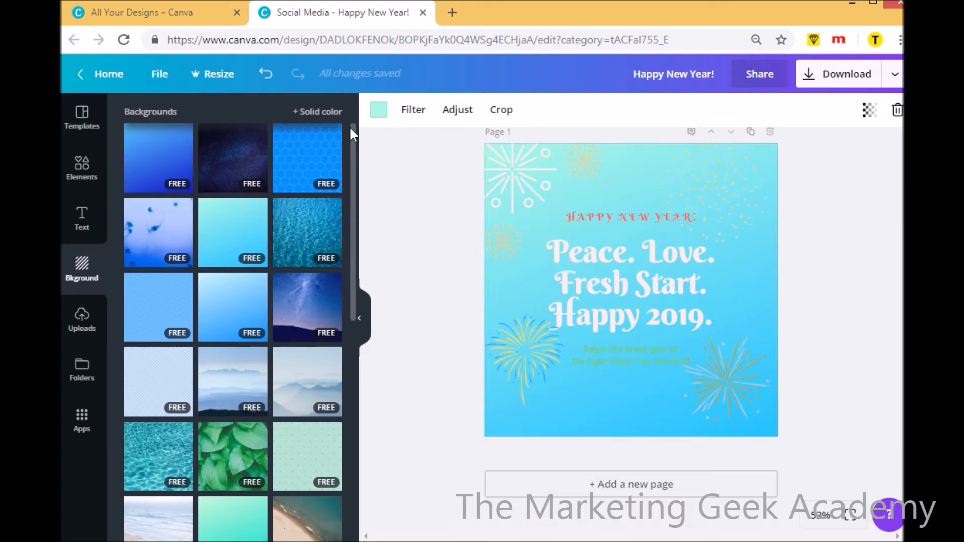
left_click(311, 112)
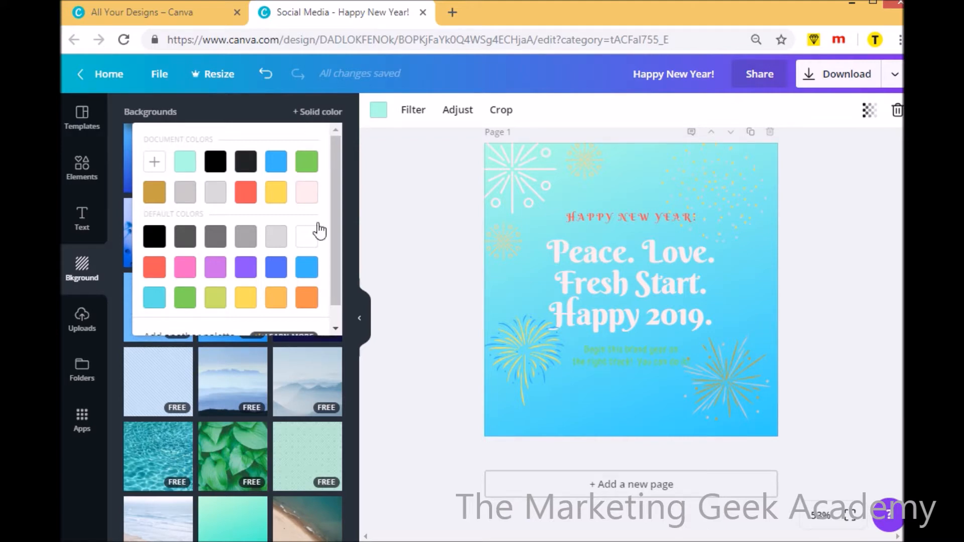
left_click(240, 456)
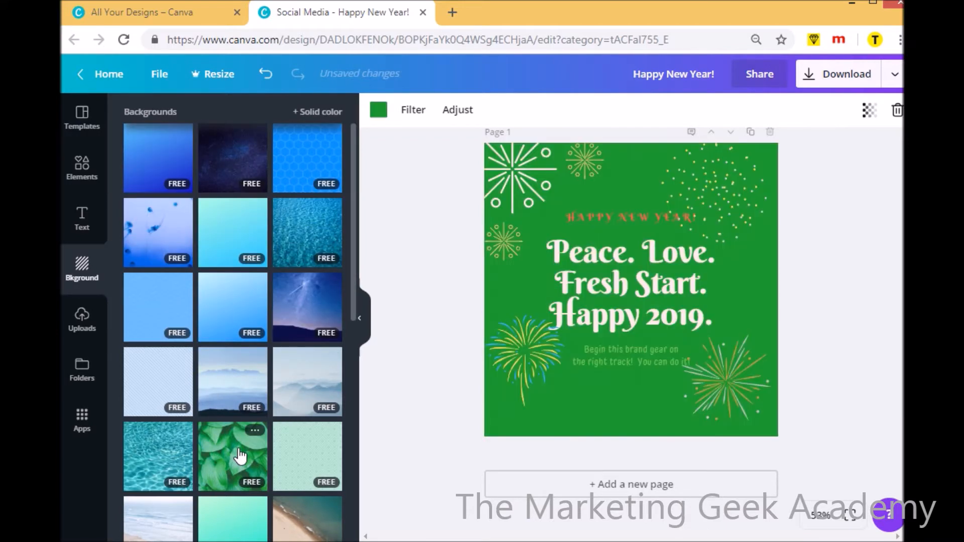
left_click(303, 398)
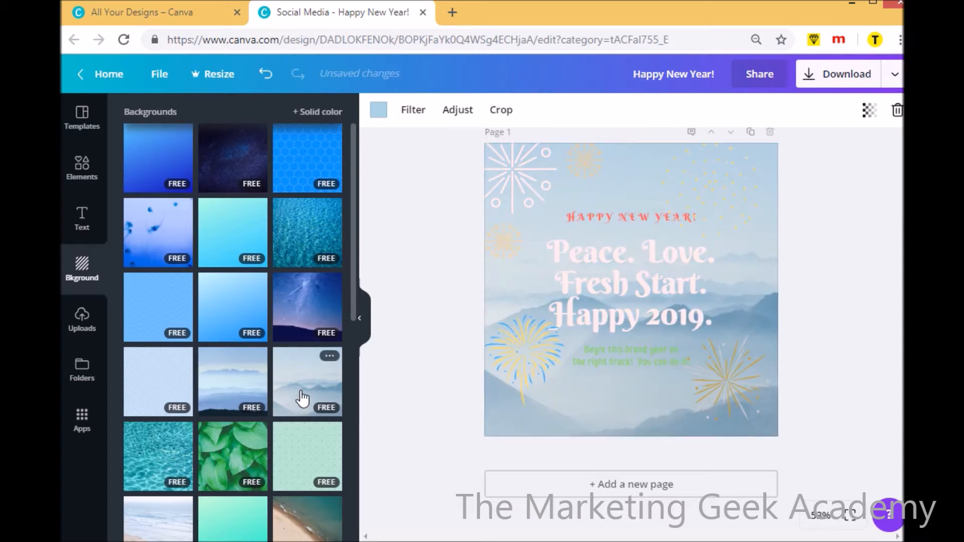
left_click(304, 469)
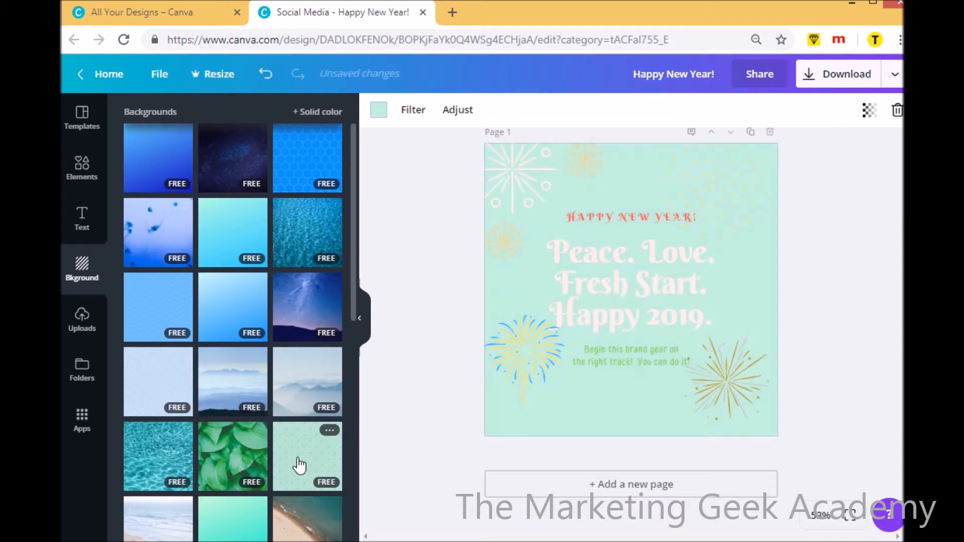
Try the patterned light blue, deep blue gradient and starry night sky backgrounds on the design
left_click(161, 332)
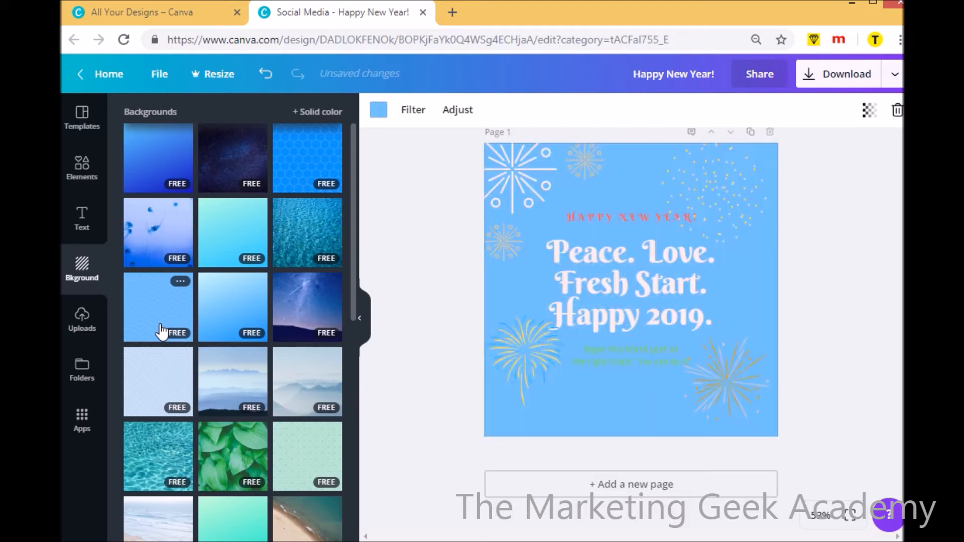
left_click(158, 171)
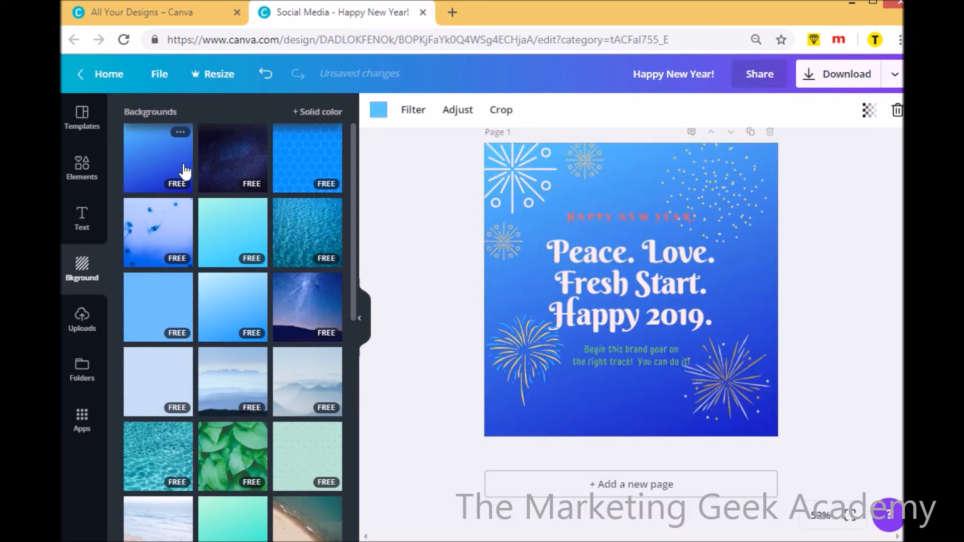
left_click(221, 160)
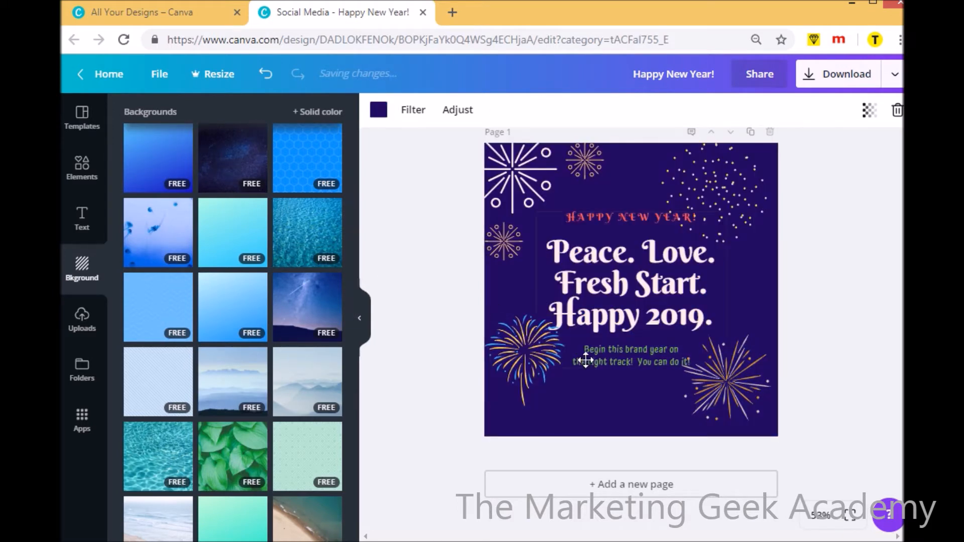
scroll(631, 311, "up", 1)
left_click(433, 254)
Try the vaulted arch photo and the orange desert dune photo further down the library as the background
left_click_drag(351, 226, 348, 427)
scroll(349, 421, "down", 3)
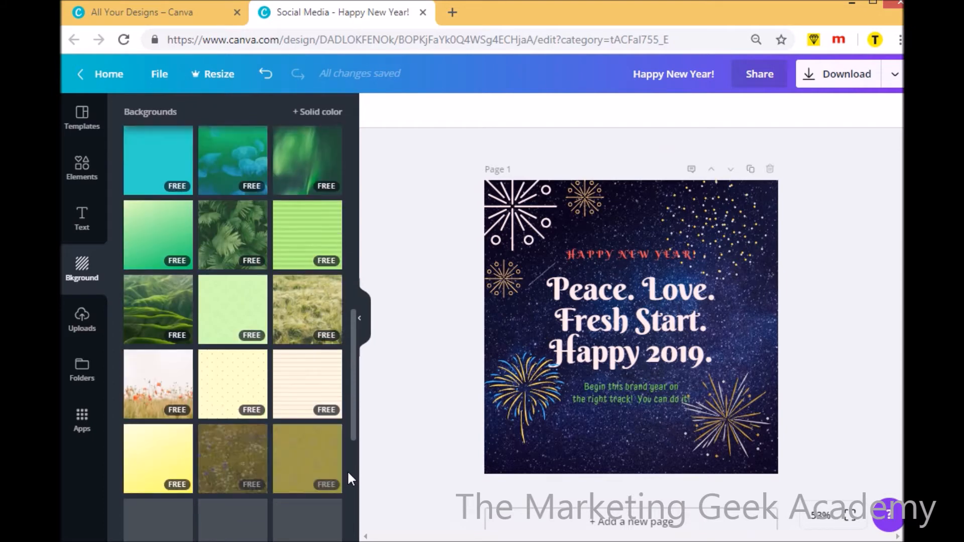
left_click_drag(364, 520, 364, 522)
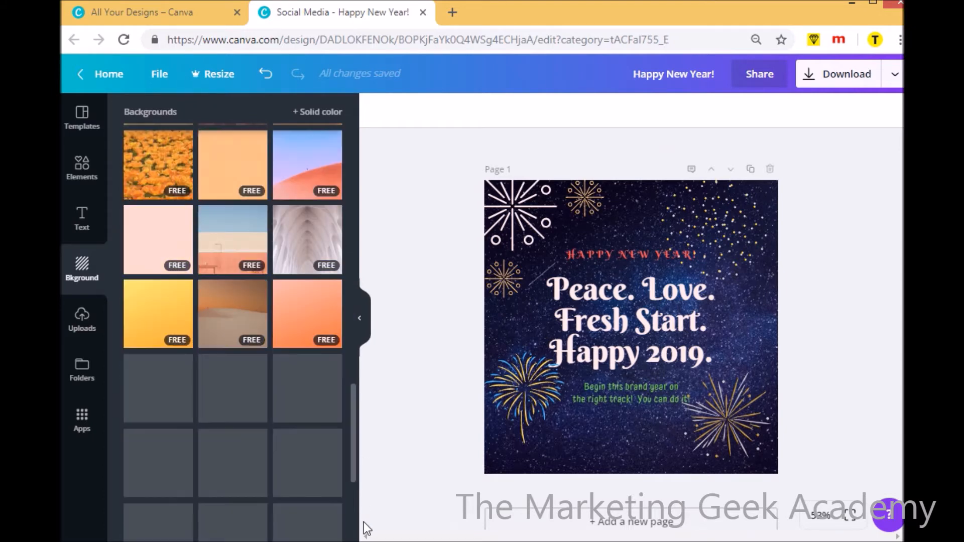
left_click(310, 243)
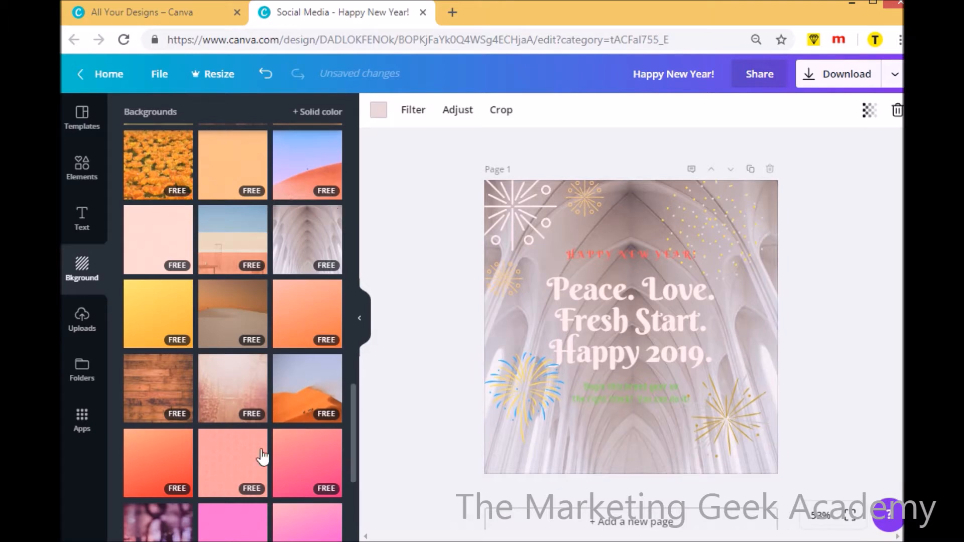
left_click(311, 389)
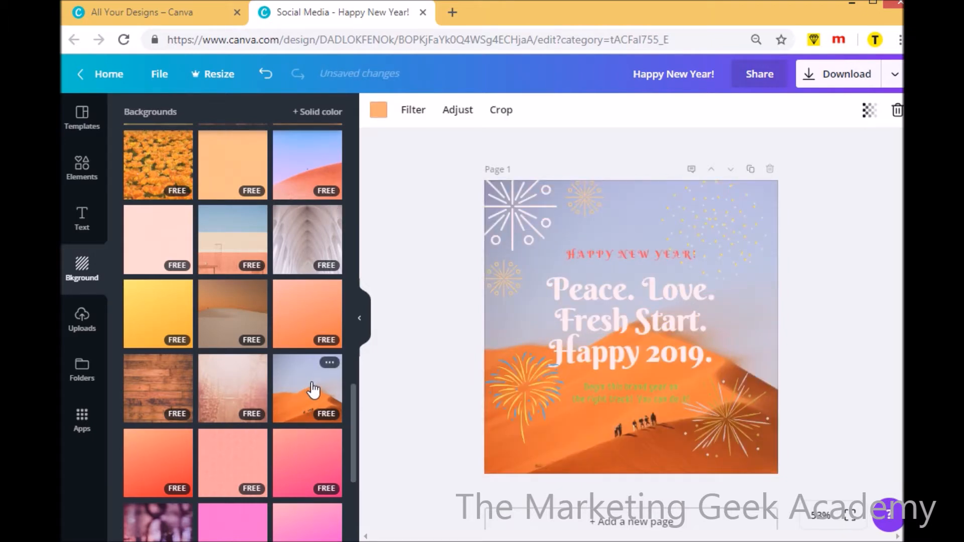
Apply the blurred pink and purple water reflection photo as the background of page 1
left_click_drag(353, 408, 363, 490)
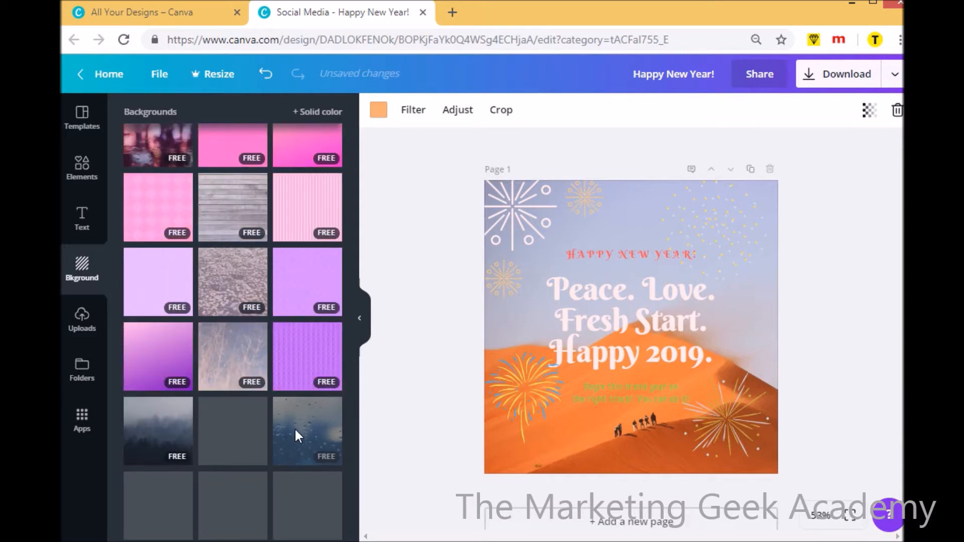
left_click(154, 150)
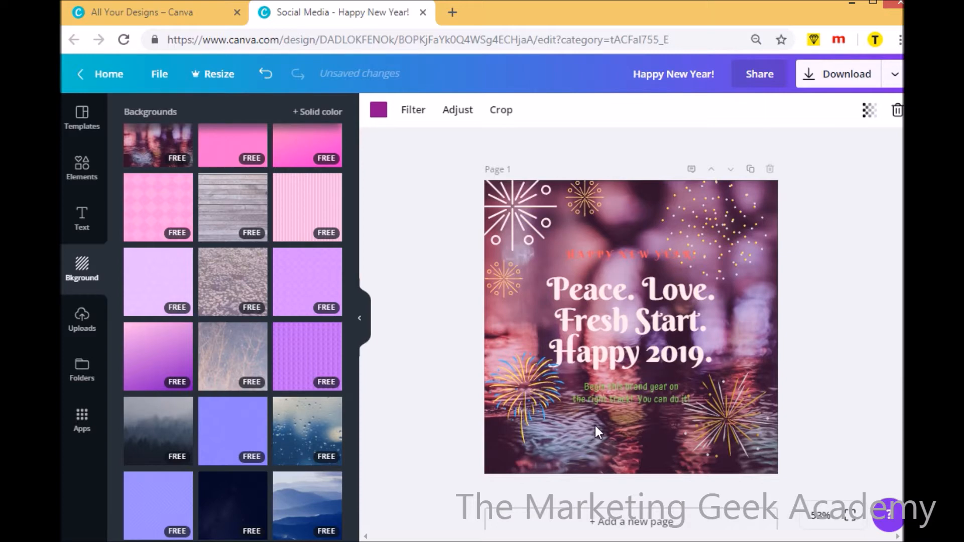
left_click(637, 400)
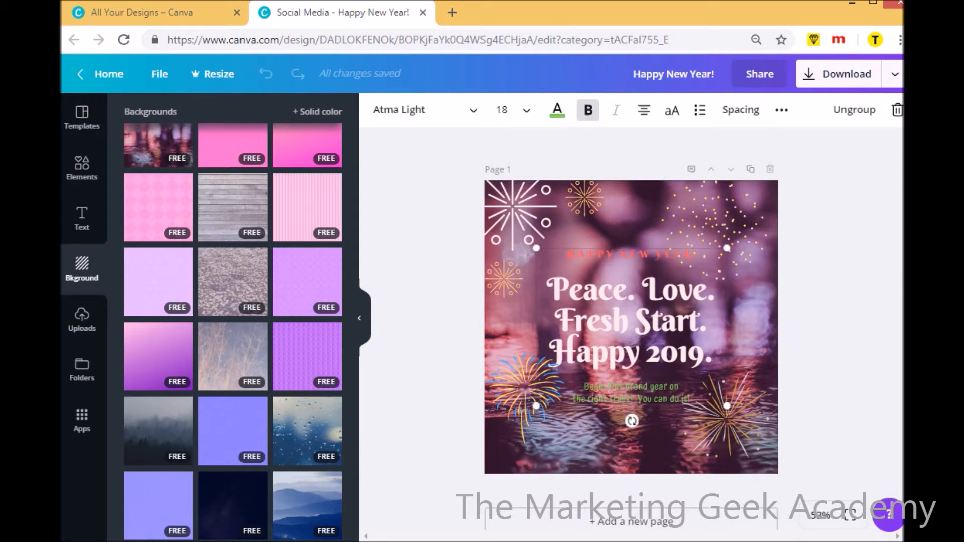
key("Escape")
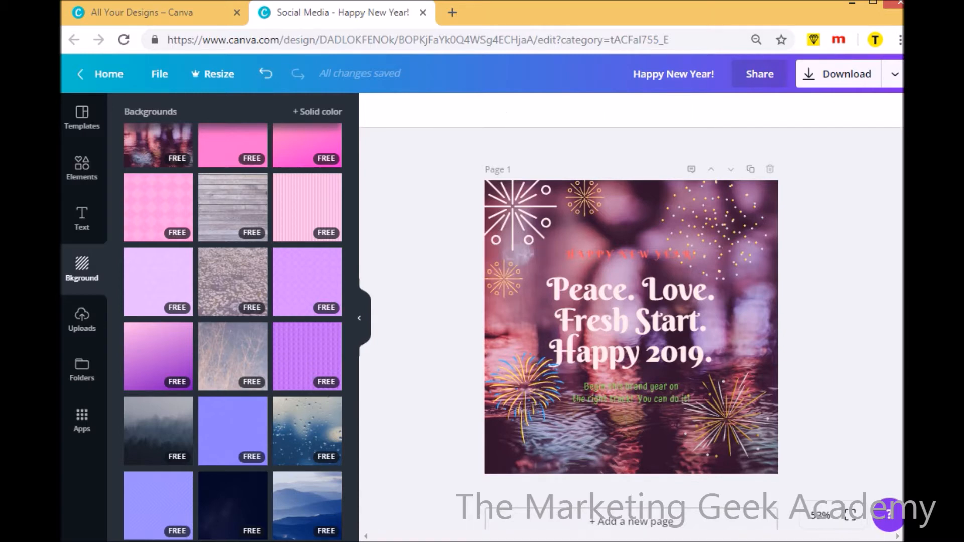
Add a second page and delete its background photo and purple background color, leaving it blank
scroll(632, 328, "down", 1)
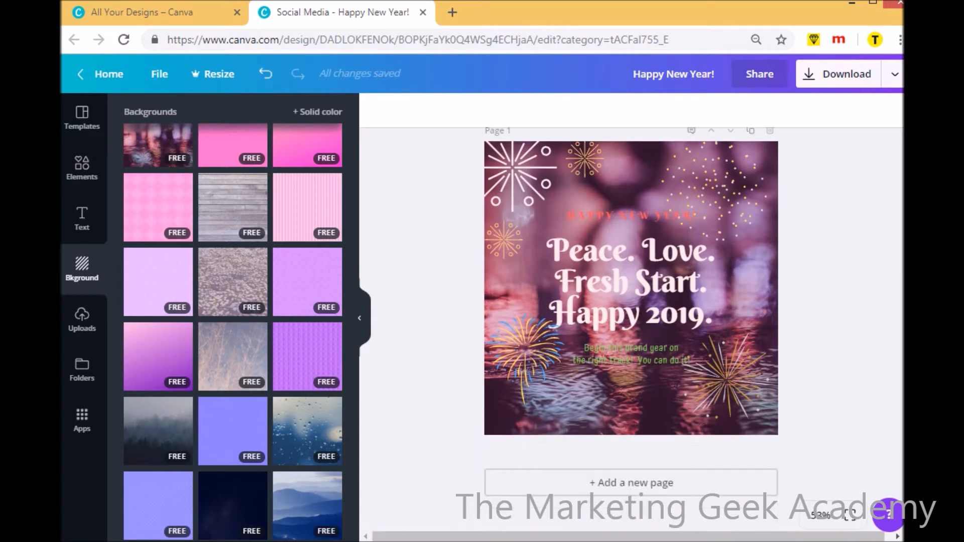
left_click(645, 482)
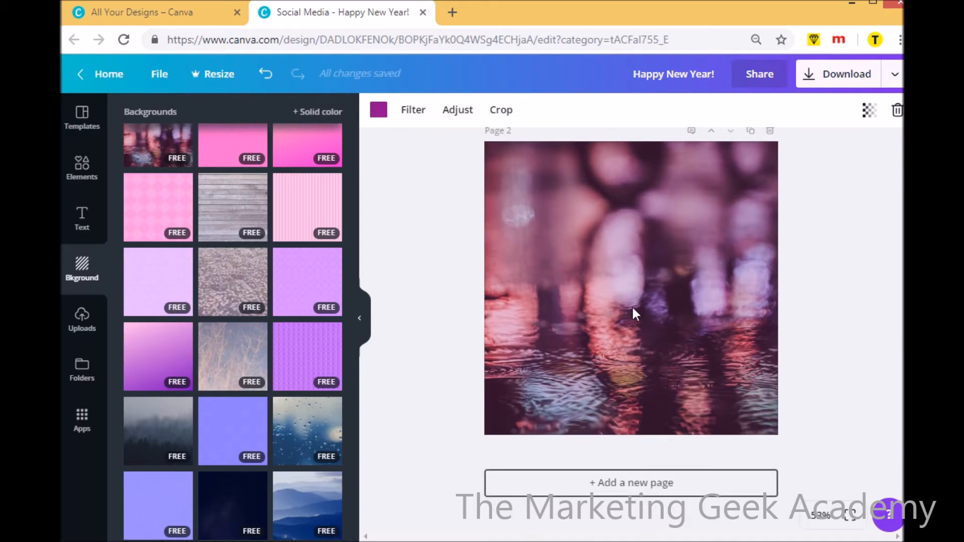
key("Delete")
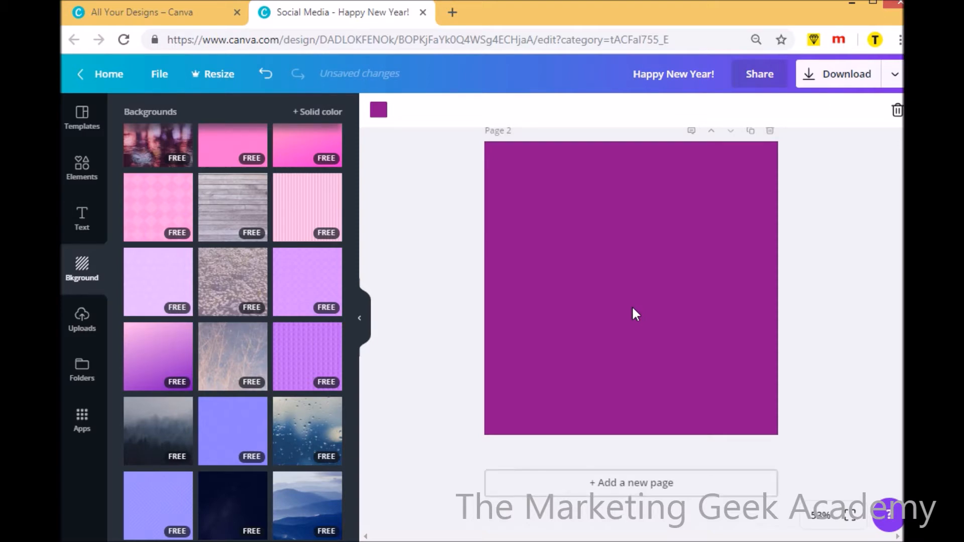
key("Delete")
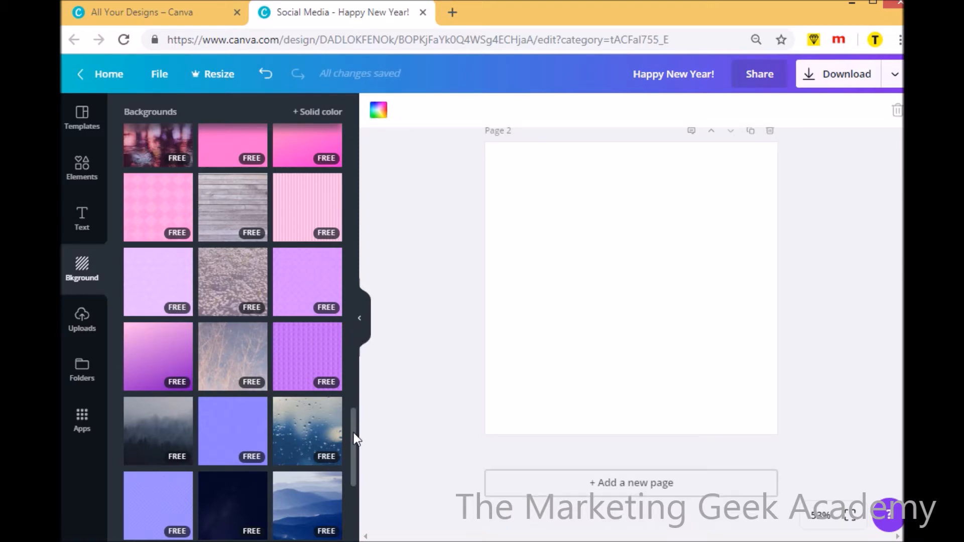
Try the raindrop and plain lilac backgrounds on page 2, settle on the daisy field photo and return to page 1
left_click(317, 437)
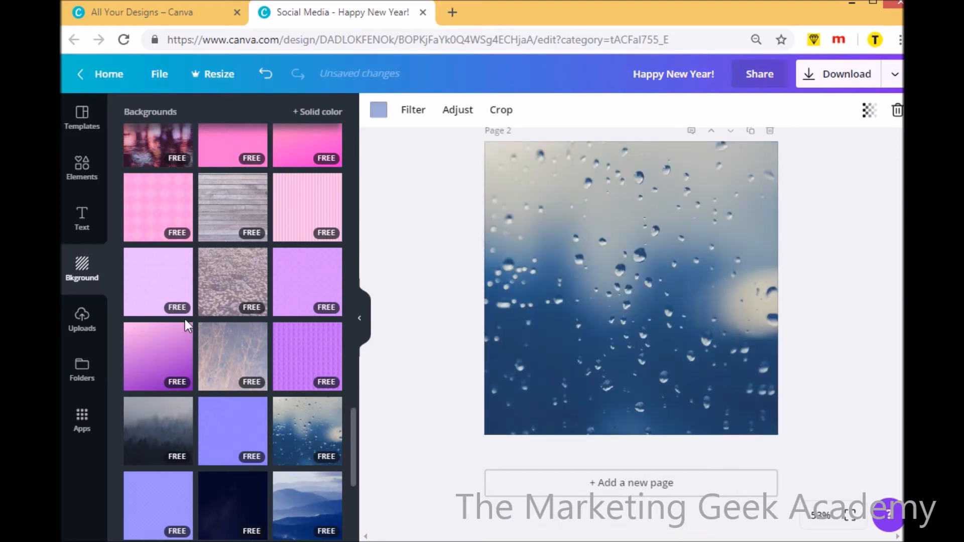
left_click(160, 281)
left_click(246, 289)
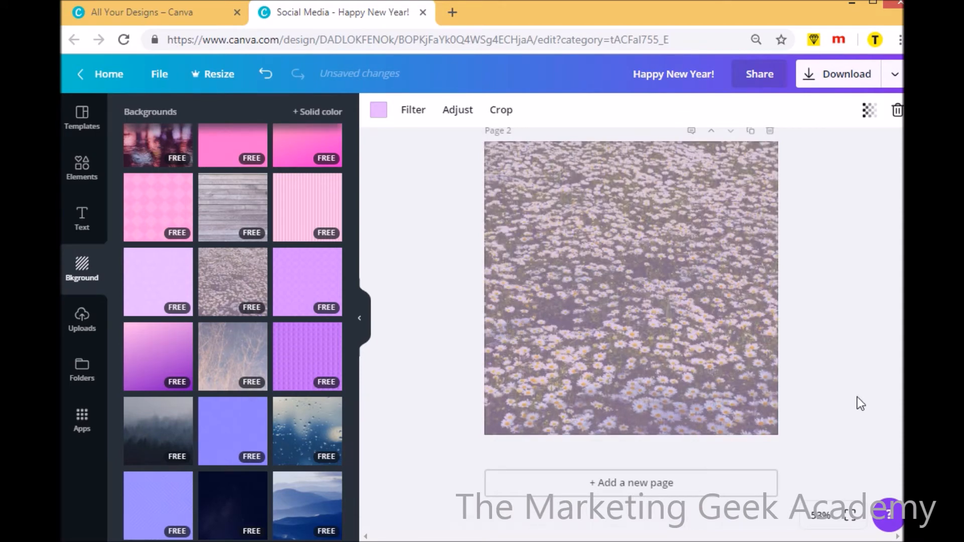
scroll(631, 326, "up", 5)
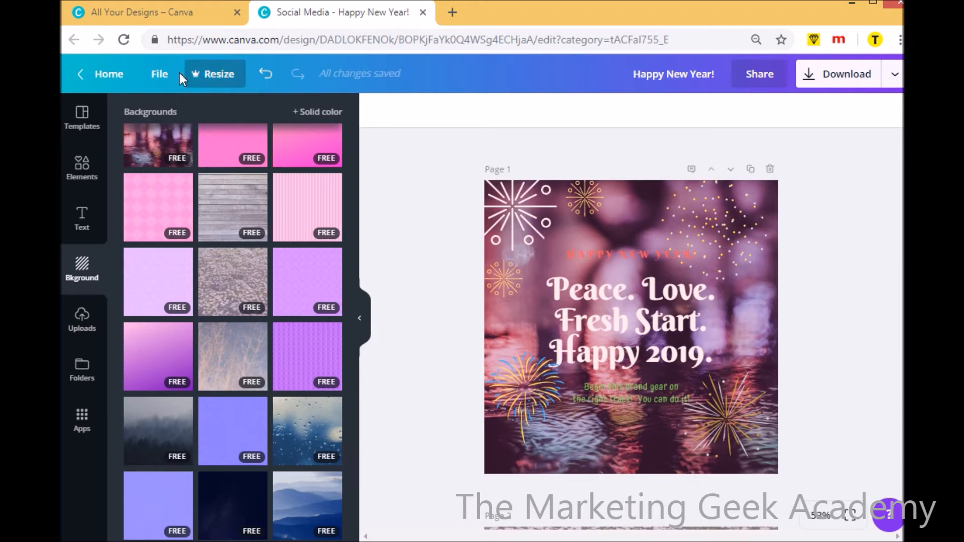
Save the current design
left_click(163, 78)
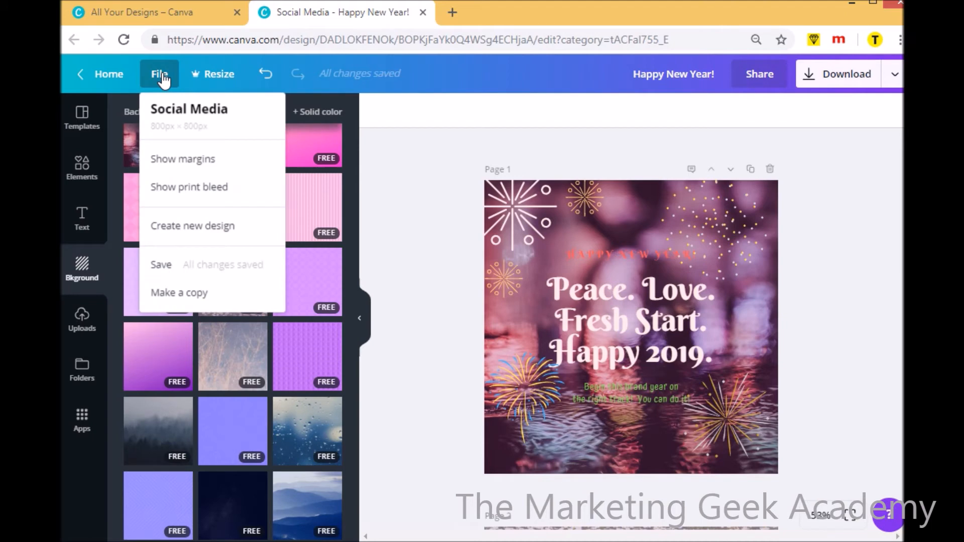
left_click(183, 265)
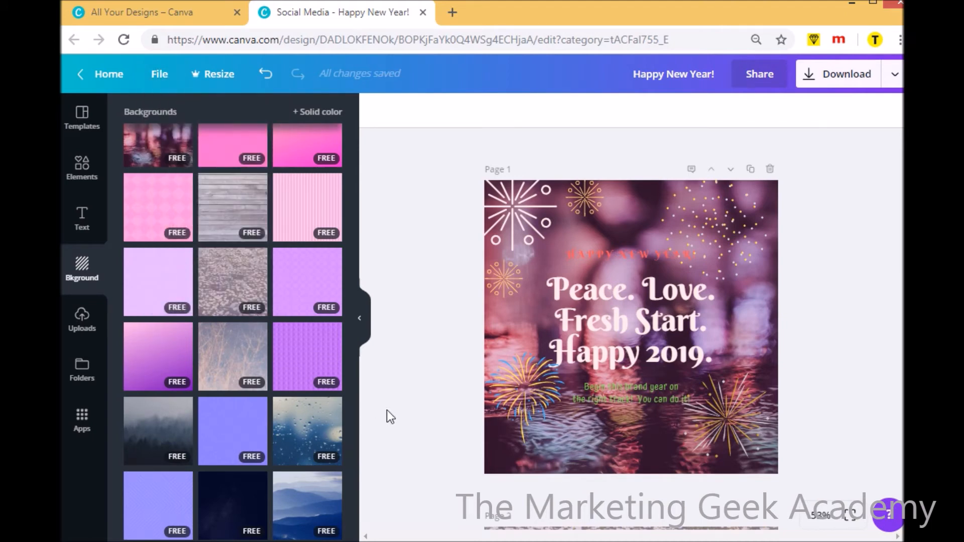
Try extending the design title to "Happy New Year! 800x800px"
left_click(659, 74)
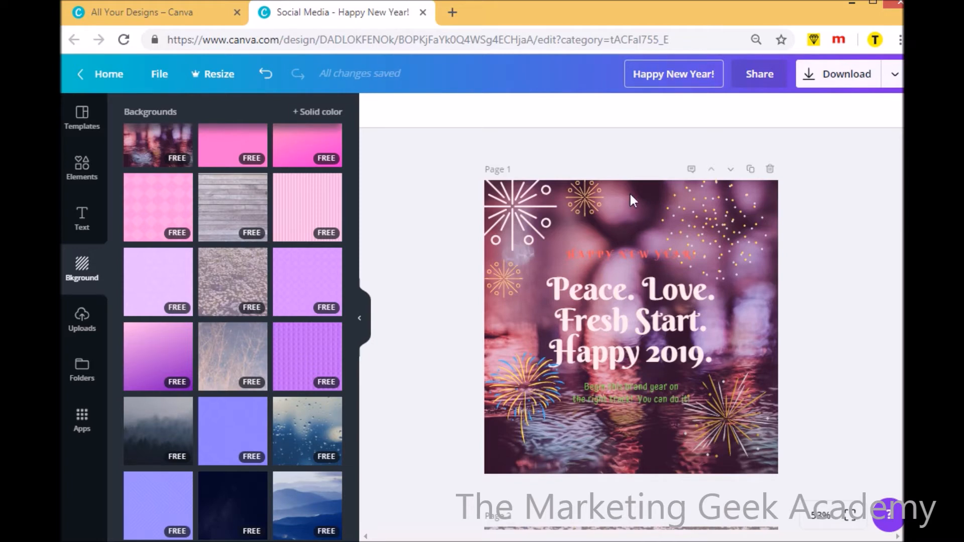
left_click(578, 257)
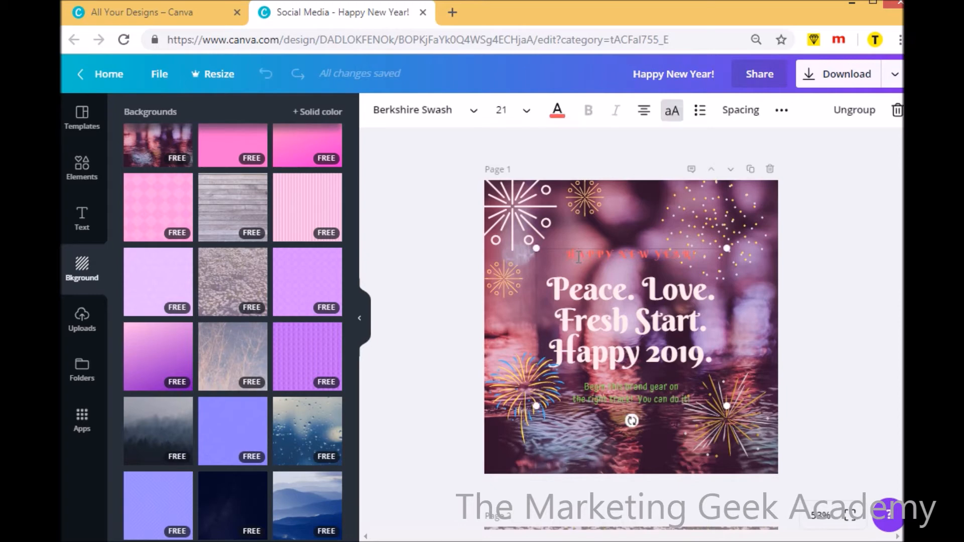
left_click_drag(568, 255, 701, 259)
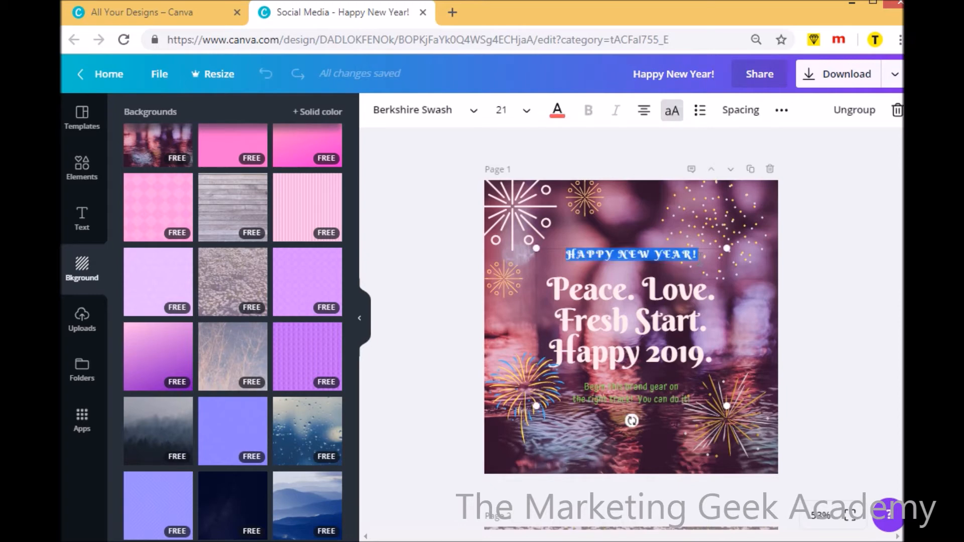
left_click(721, 75)
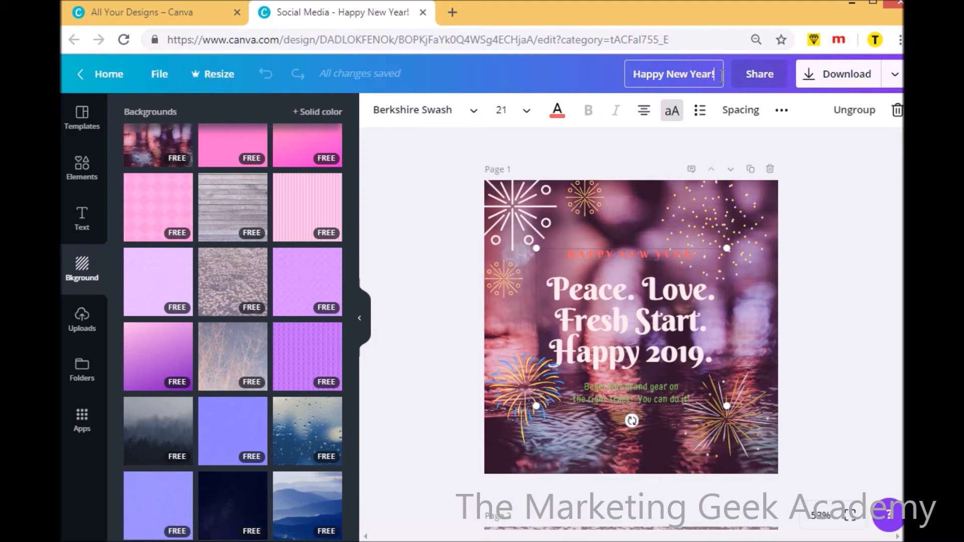
type("8")
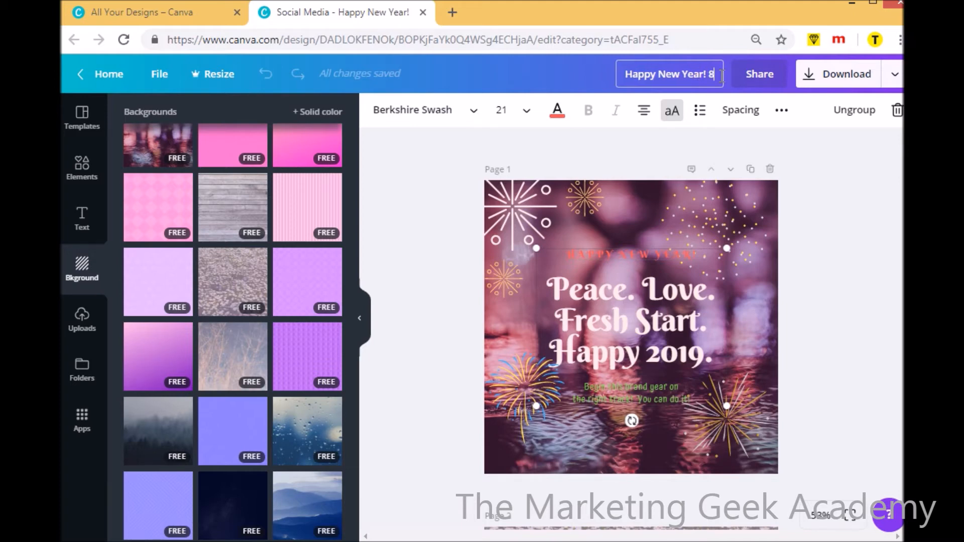
type("00x")
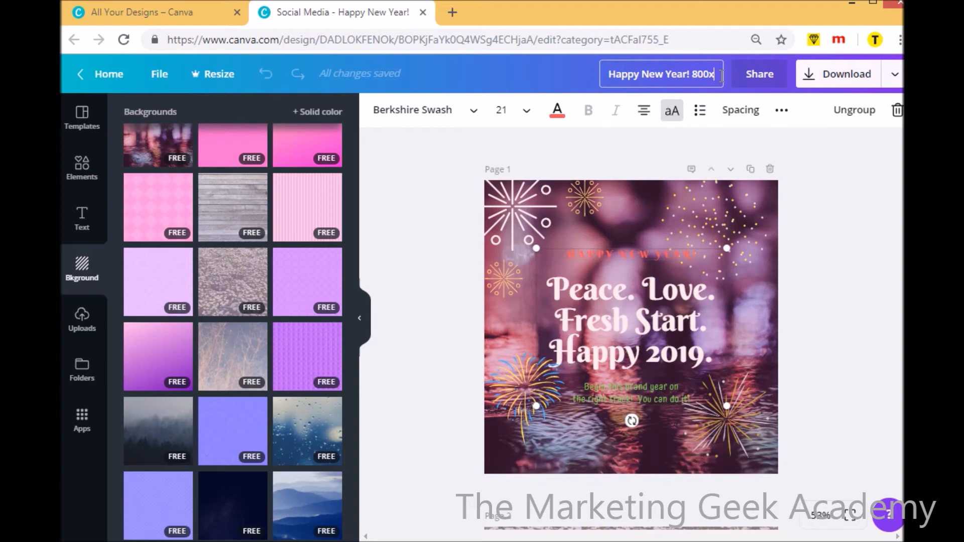
type("800px")
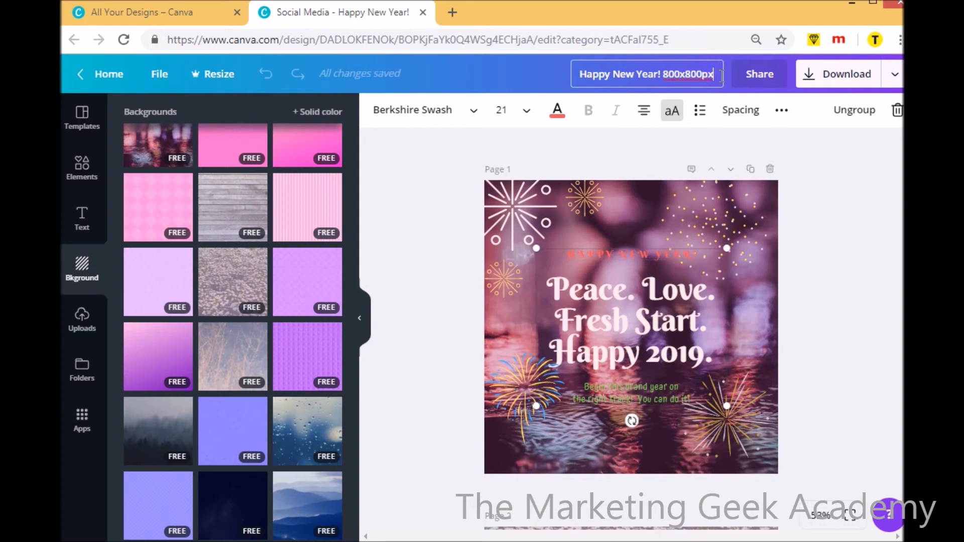
Try "Happy New Year 2019." as the design title and remove the year again
key("BackSpace")
key("BackSpace")
key("BackSpace")
key("BackSpace")
key("BackSpace")
key("BackSpace")
key("BackSpace")
key("BackSpace")
key("BackSpace")
key("BackSpace")
key("BackSpace")
key("BackSpace")
type("201")
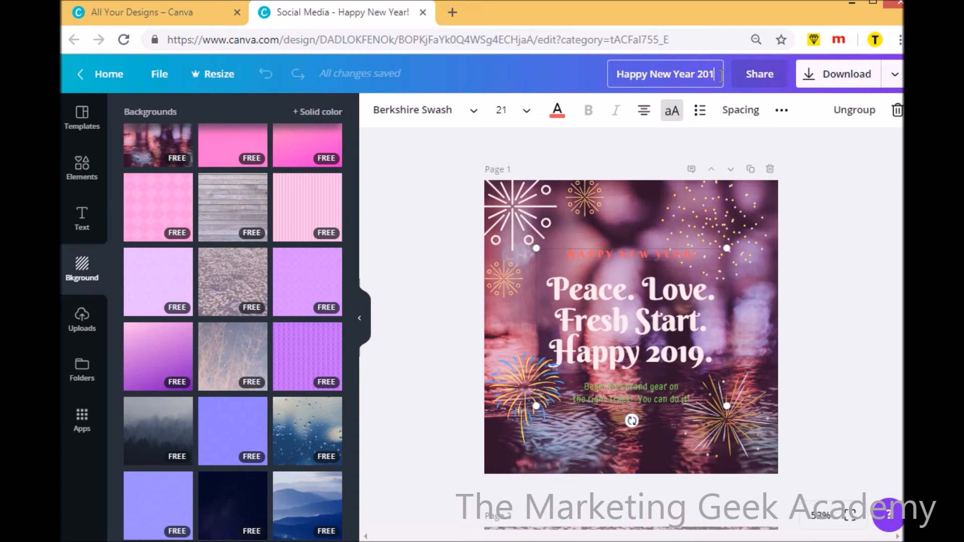
type("9.")
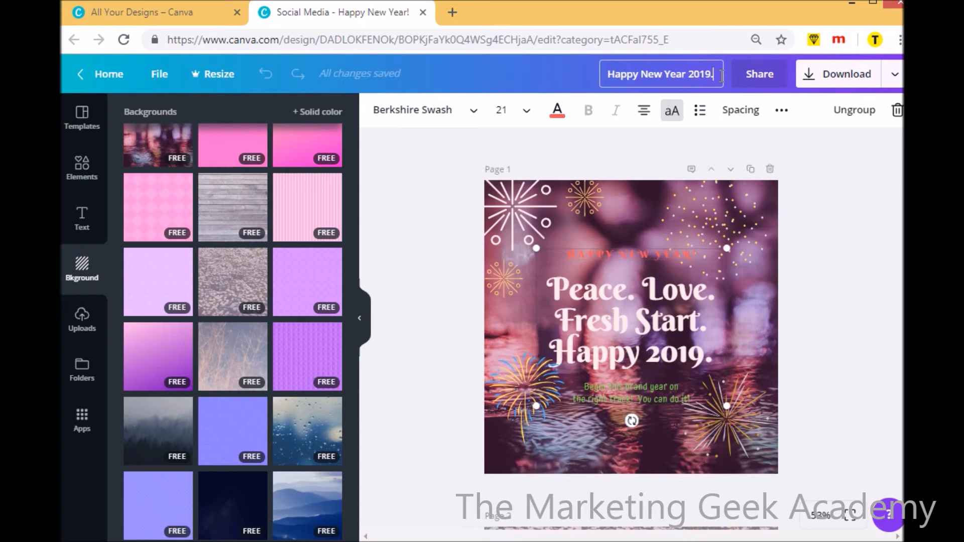
key("BackSpace")
key("BackSpace")
key("BackSpace")
key("BackSpace")
key("BackSpace")
key("BackSpace")
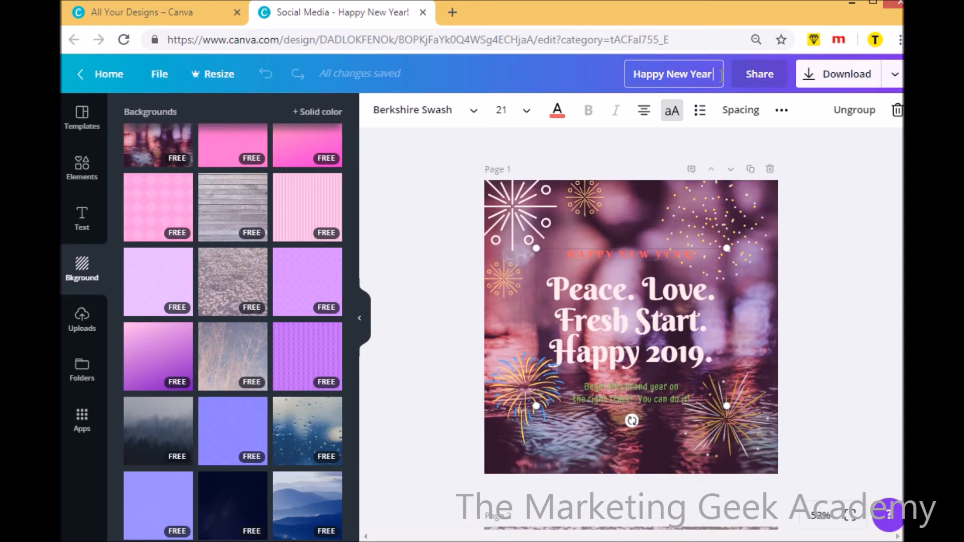
Rename the design as "social graphics for key dates"
key("ctrl+a")
key("BackSpace")
type("socia")
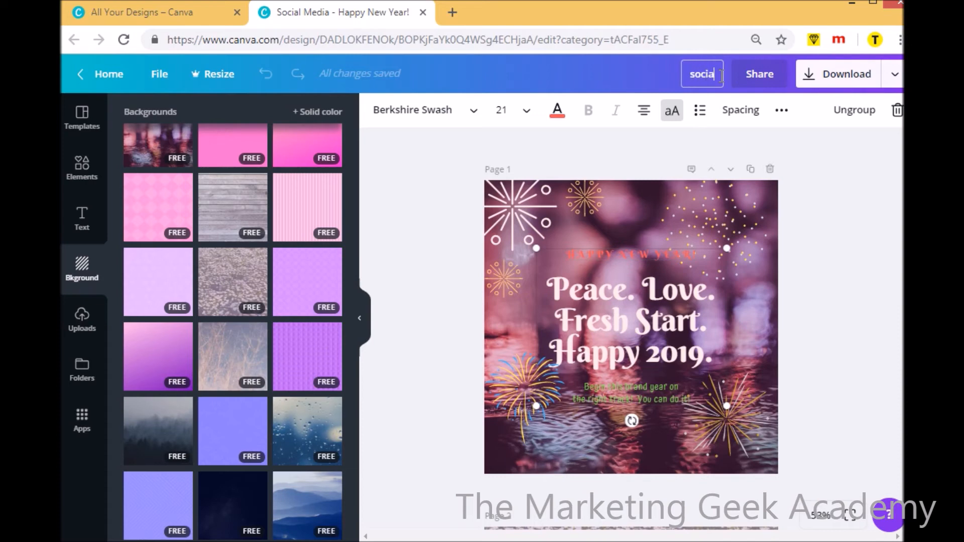
type("l graphi")
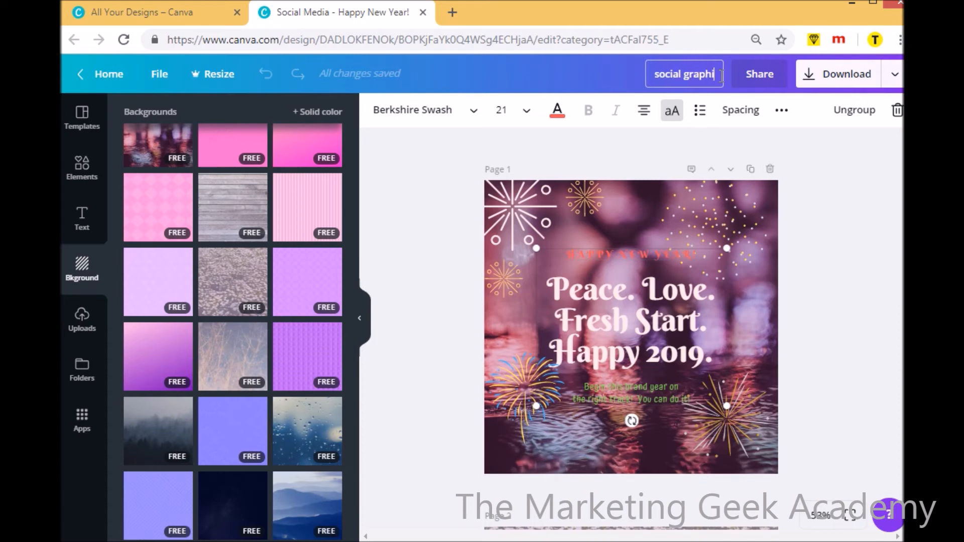
type("cs for key")
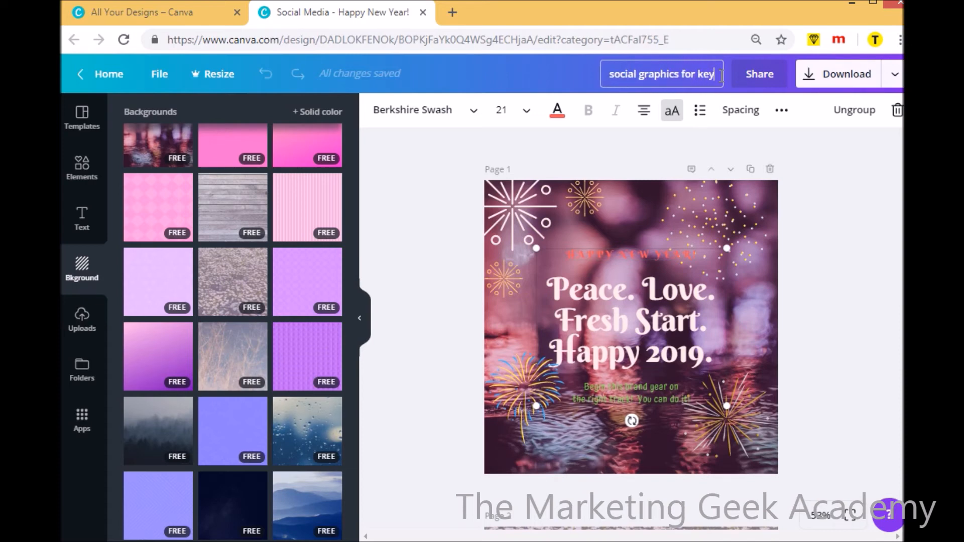
type(" dates")
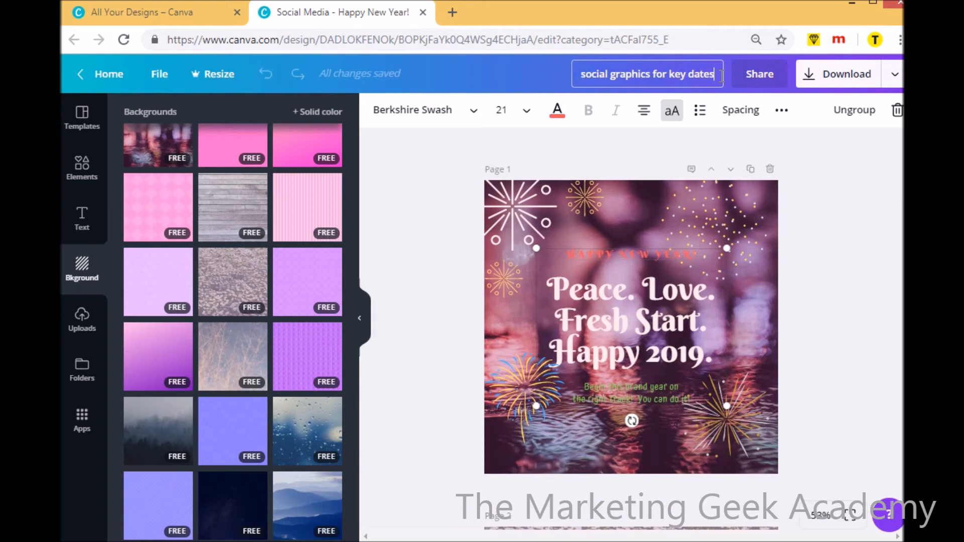
left_click(841, 194)
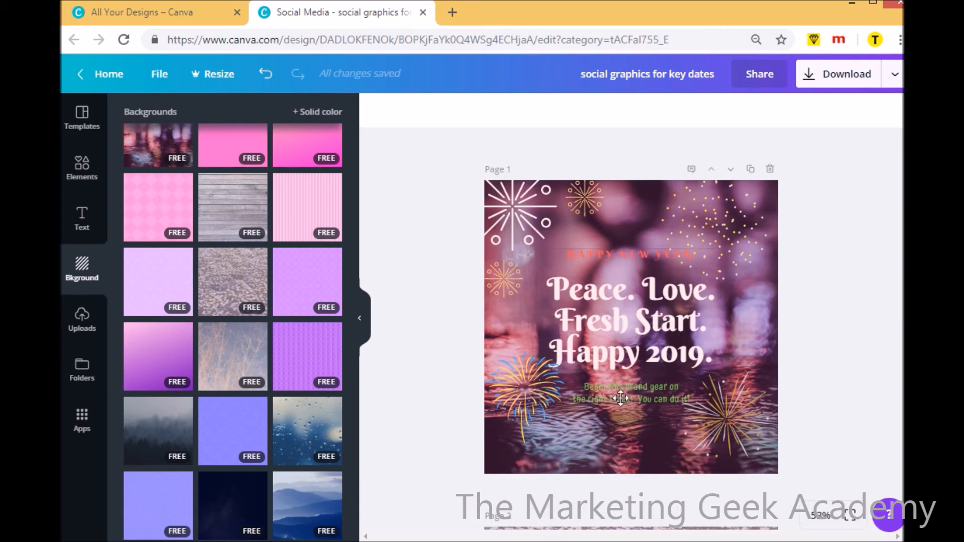
Return to the template library and delete page 2's daisy field photo and lilac background color
left_click(88, 131)
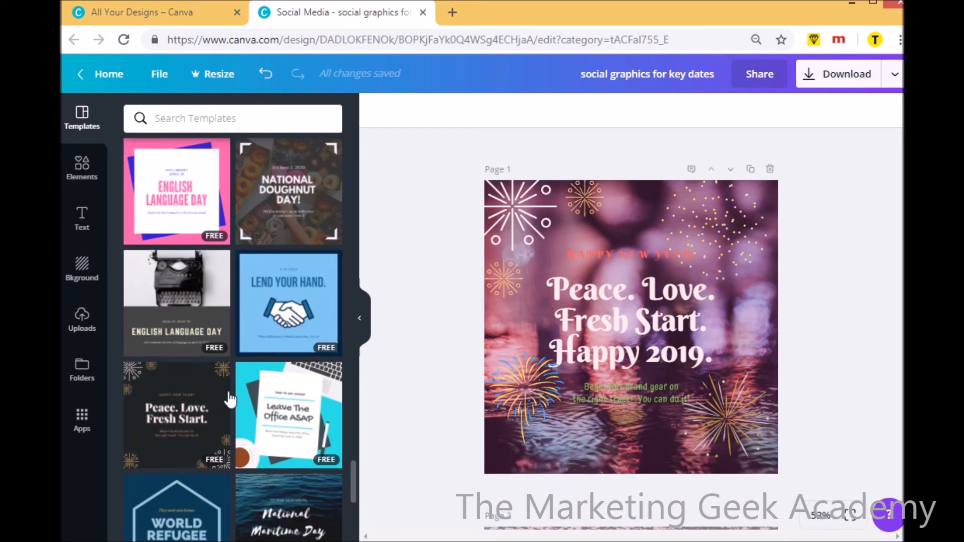
scroll(631, 322, "down", 1)
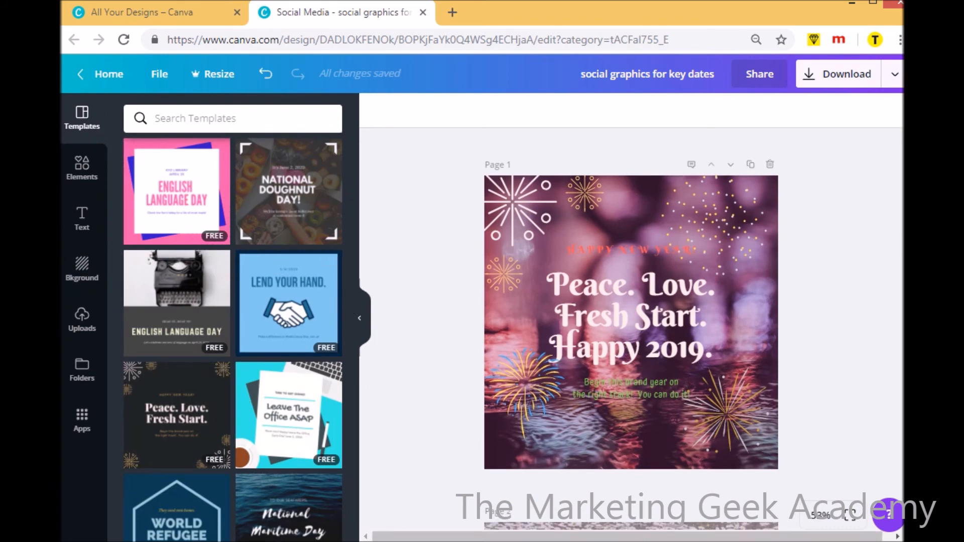
scroll(632, 321, "down", 5)
left_click(629, 389)
key("Delete")
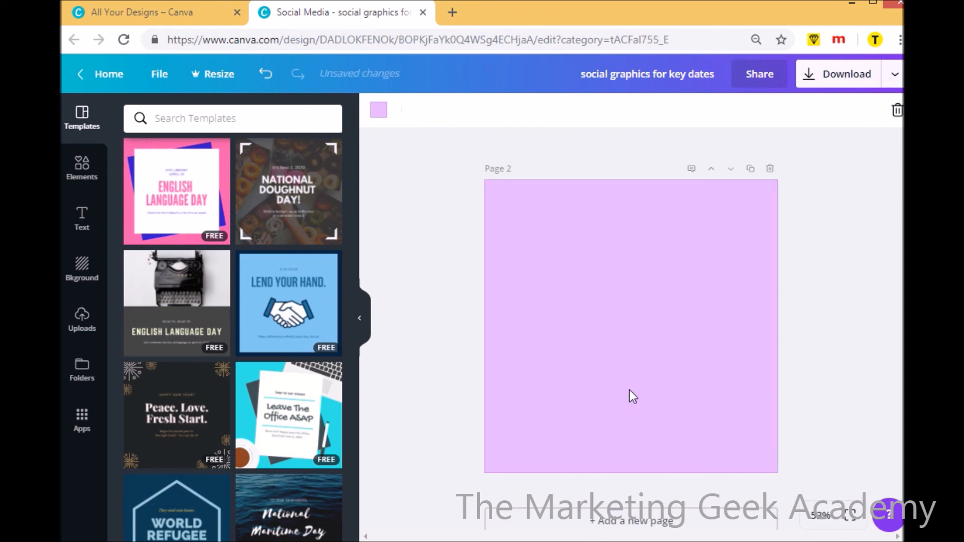
key("Delete")
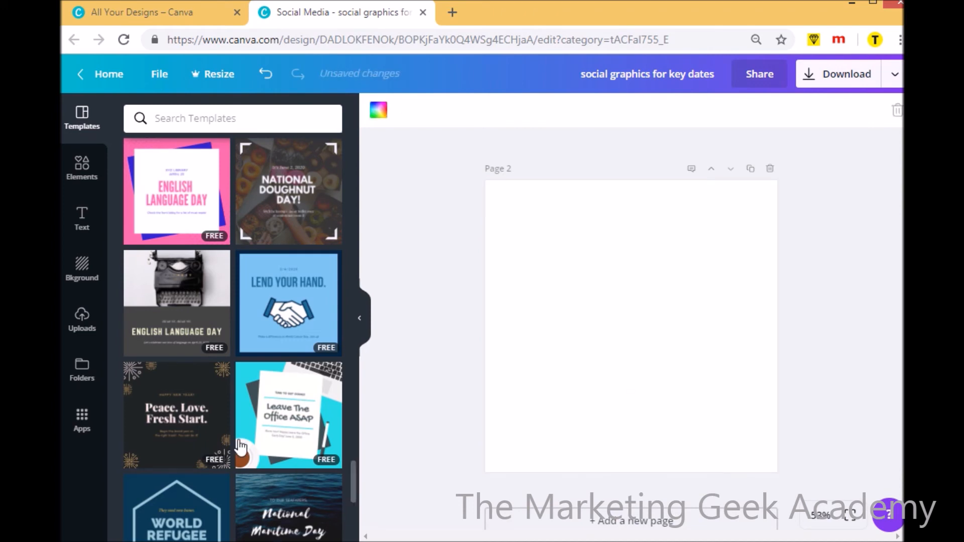
Apply the black "Peace. Love. Fresh Start." fireworks template to page 2 and compare it with page 1
left_click(209, 434)
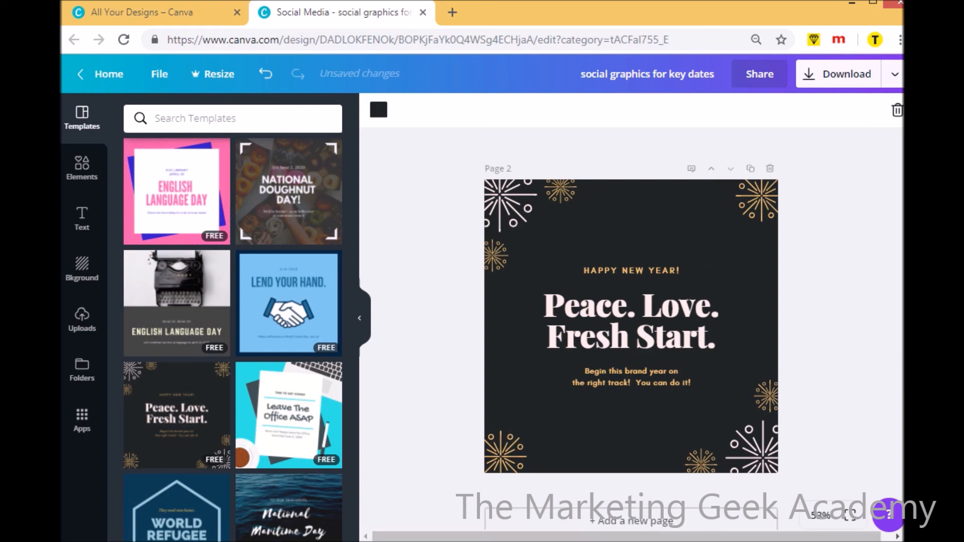
scroll(631, 326, "up", 5)
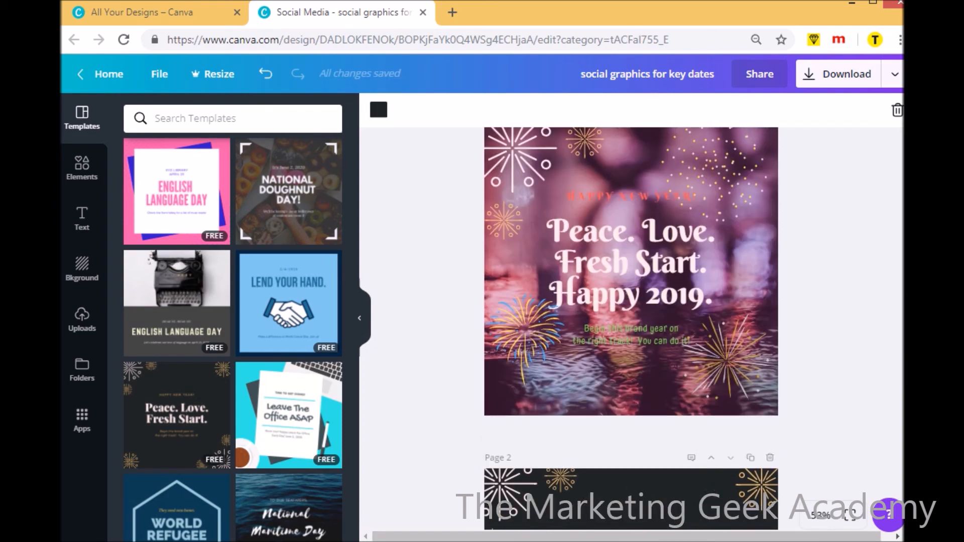
scroll(631, 326, "up", 1)
scroll(631, 327, "down", 6)
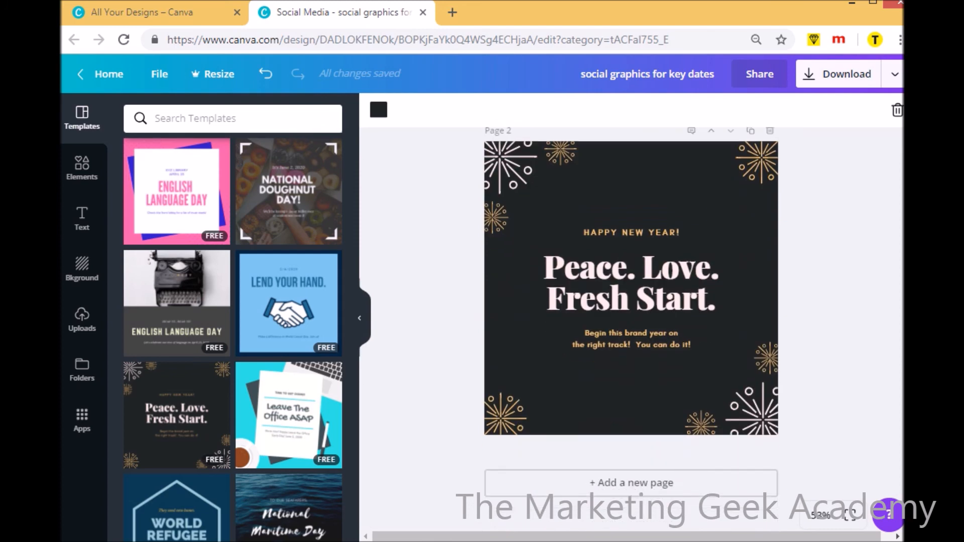
scroll(799, 194, "up", 6)
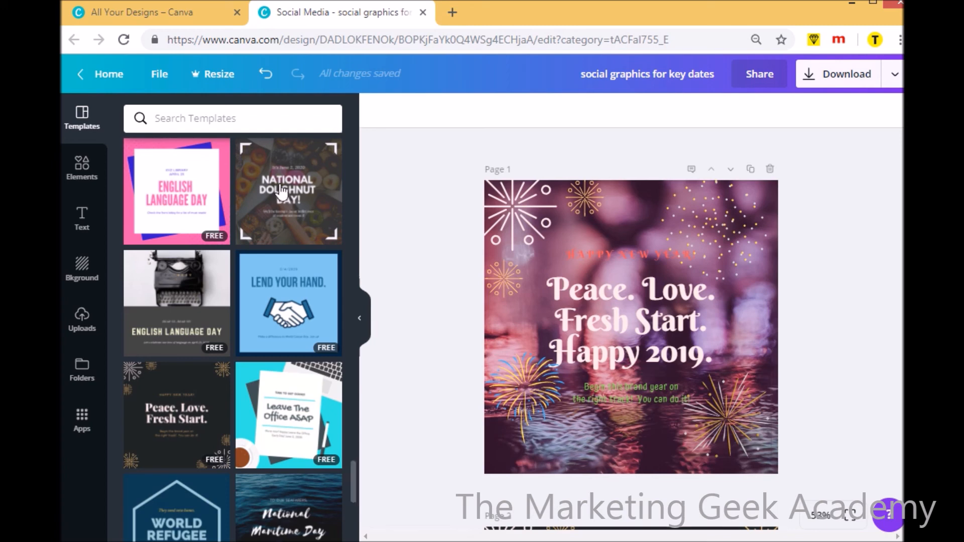
Refresh the All Your Designs page, close the open editor and reopen "social graphics for key dates" from the saved designs
left_click(188, 13)
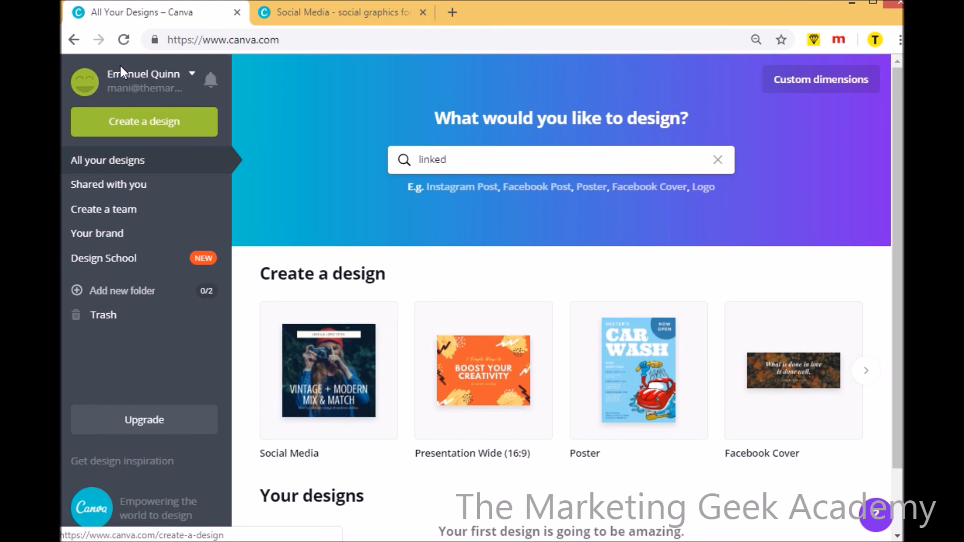
left_click(122, 46)
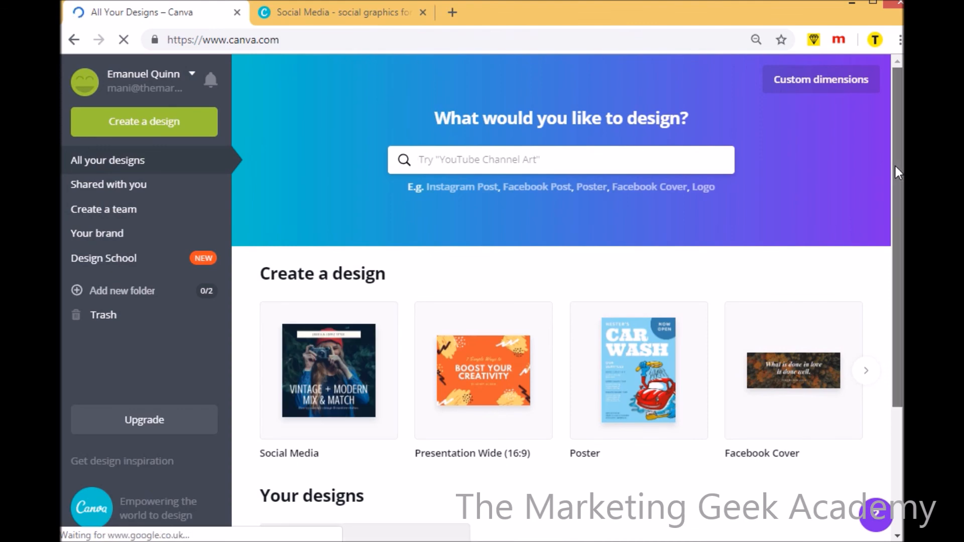
scroll(896, 166, "down", 4)
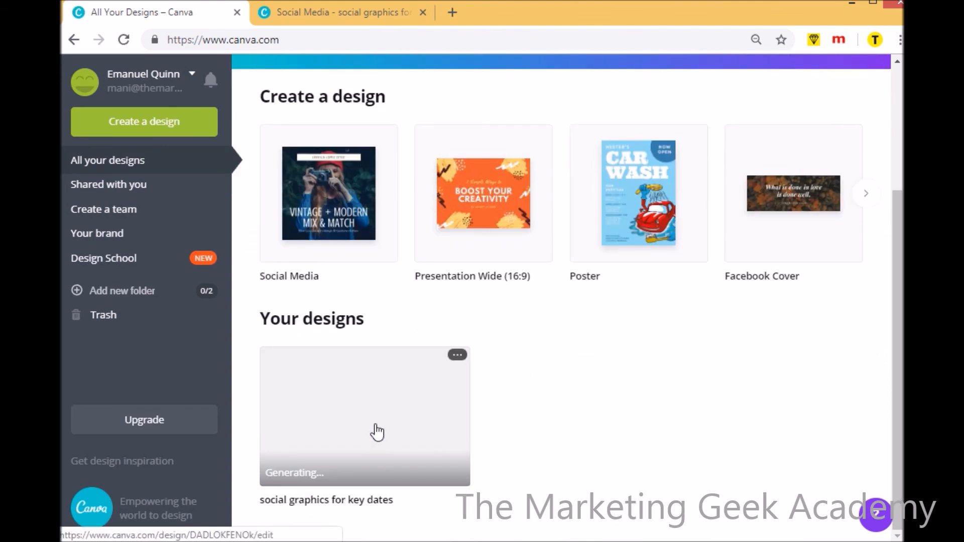
left_click(422, 12)
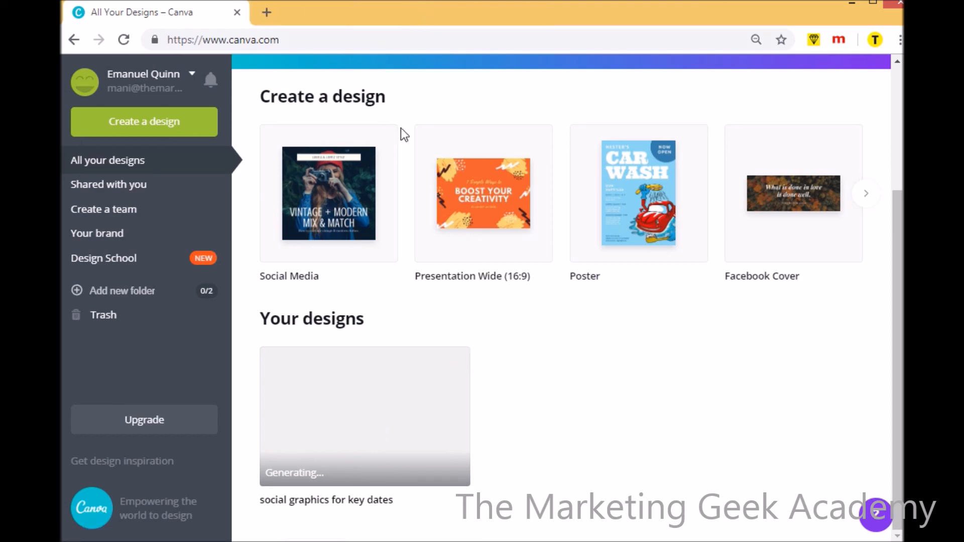
left_click(382, 417)
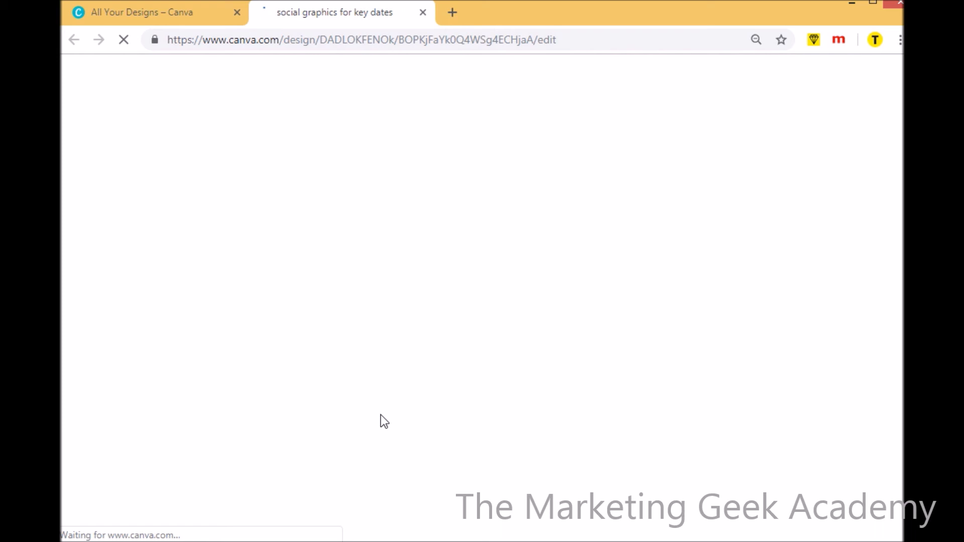